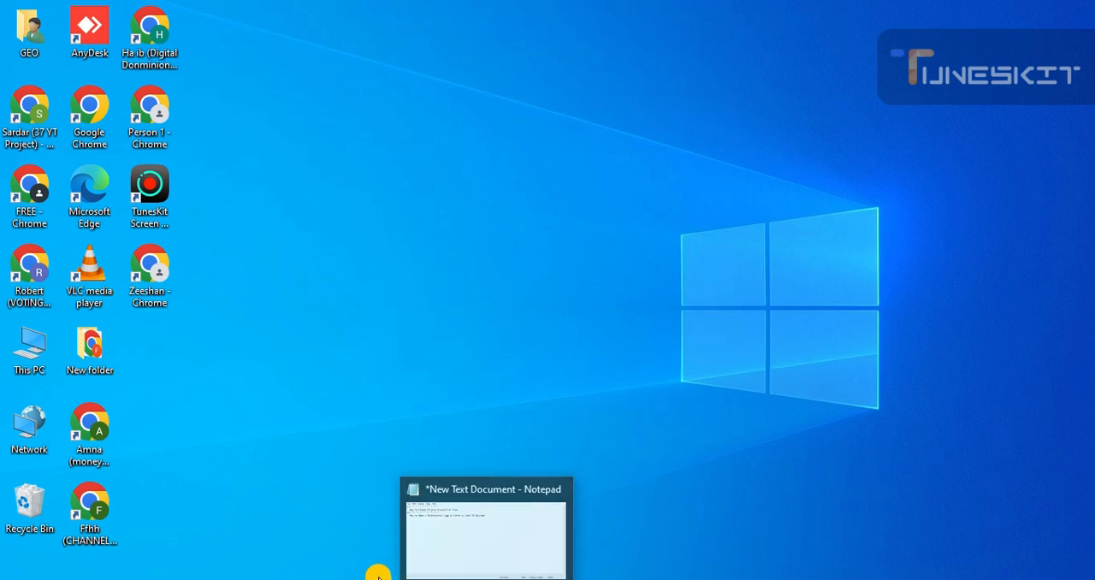
# Step: Switch to the Chrome window showing Canva, maximize it and minimize the screen recorder's floating control bar
pyautogui.click(410, 579)
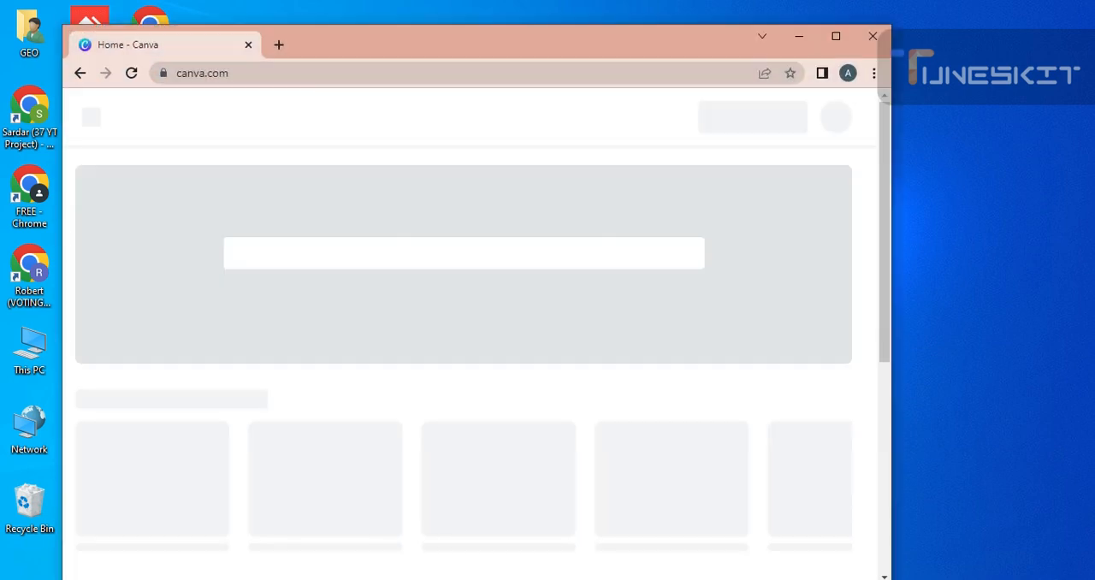
pyautogui.doubleClick(488, 34)
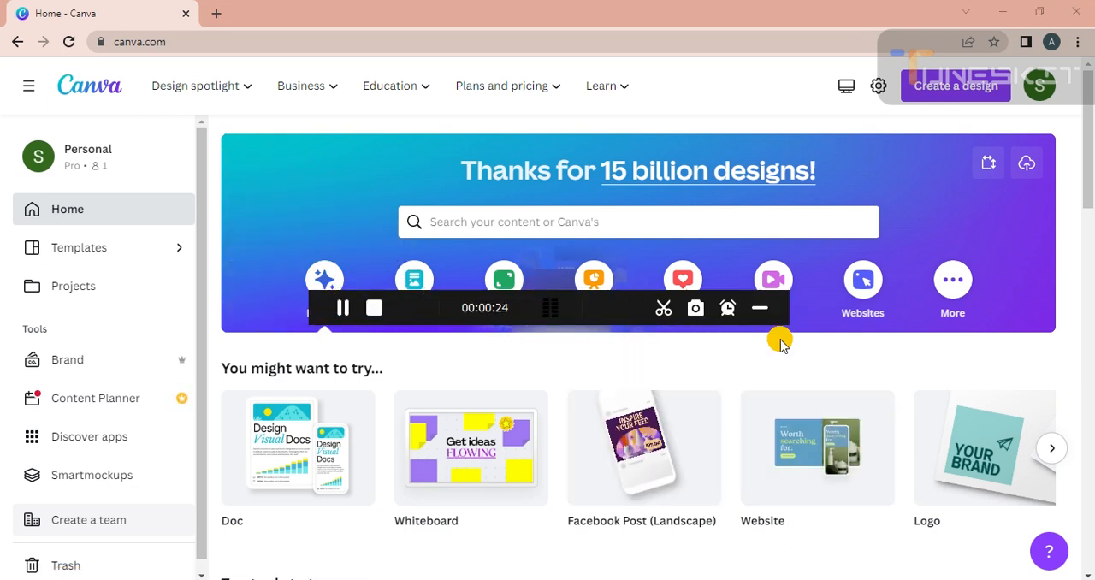
pyautogui.click(760, 308)
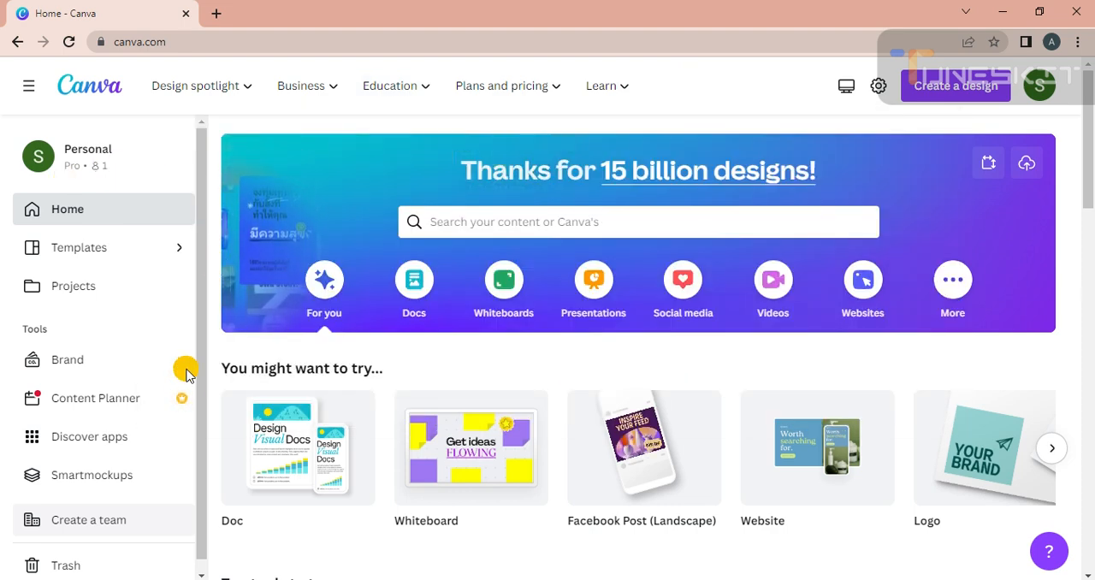
# Step: Start creating a design and search the available design types for "logo"
pyautogui.scroll(-1, 197, 439)
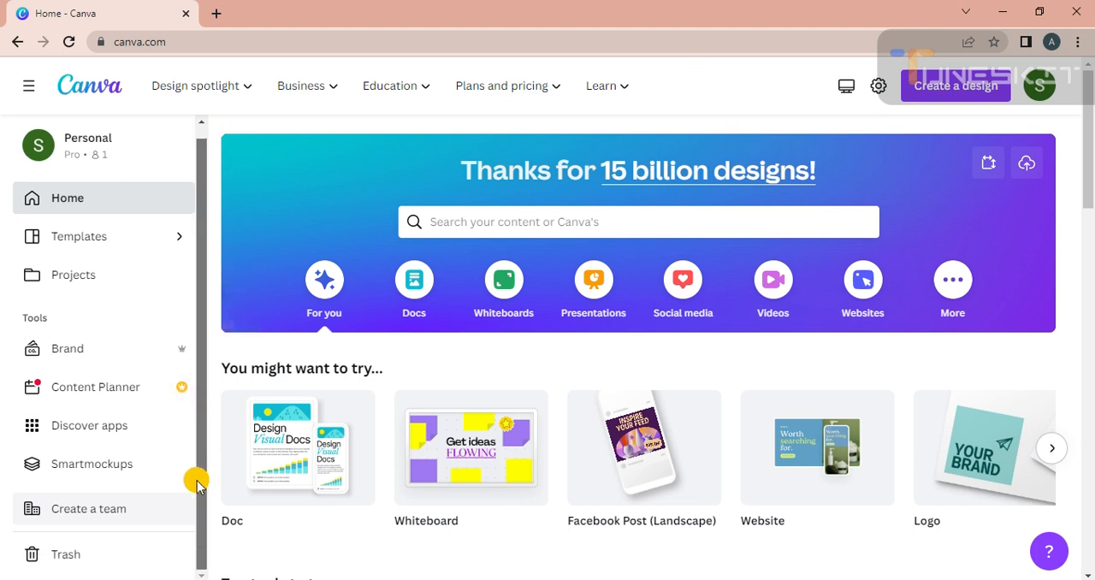
pyautogui.scroll(1, 203, 411)
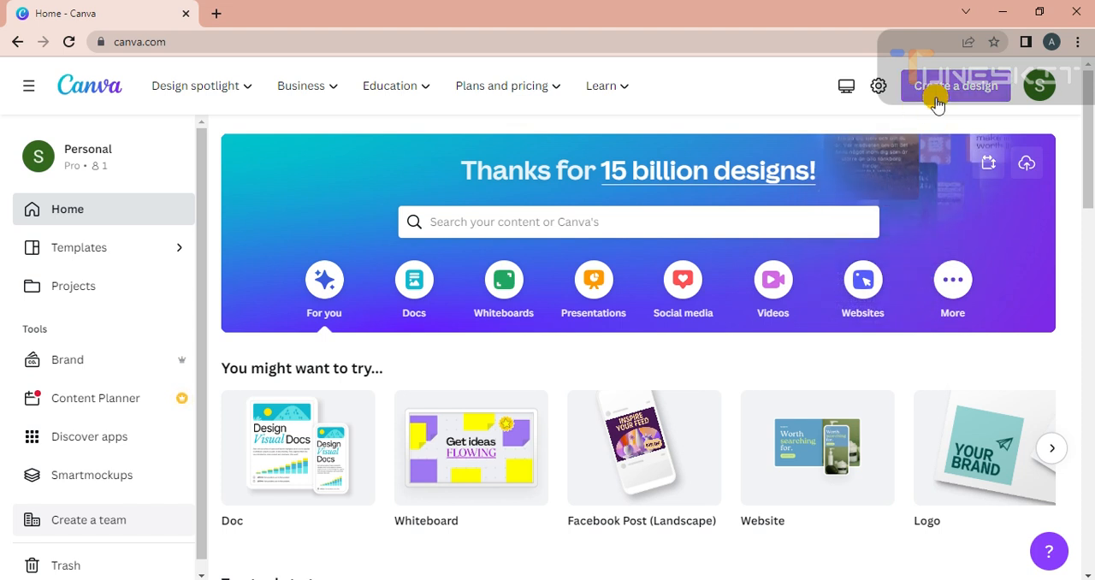
pyautogui.click(970, 99)
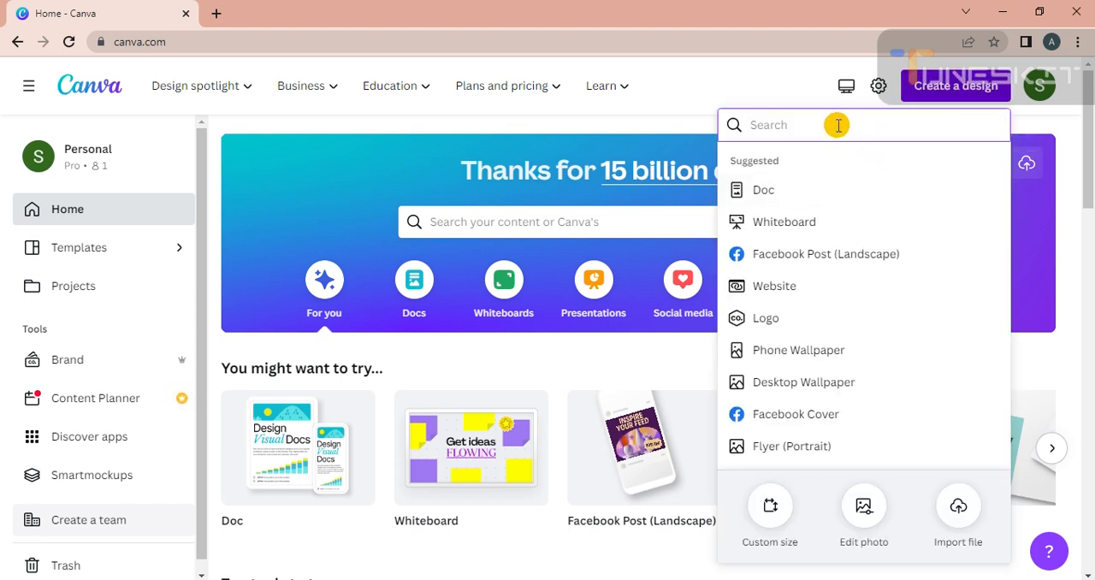
pyautogui.write('logo')
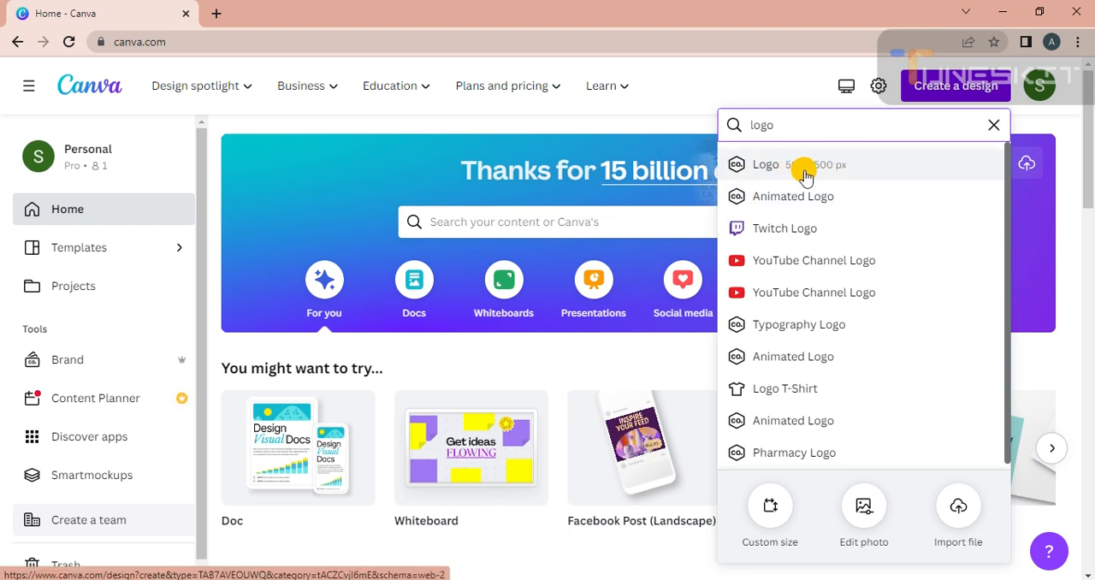
# Step: Search Google for "instagram logo size" in a new browser tab
pyautogui.click(214, 15)
pyautogui.click(213, 41)
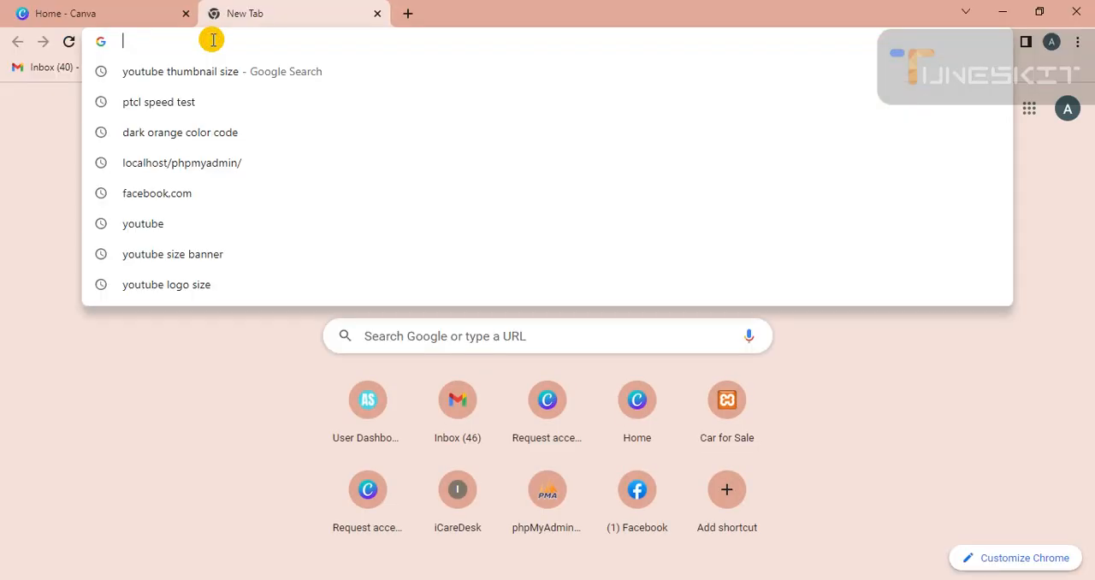
pyautogui.write('in')
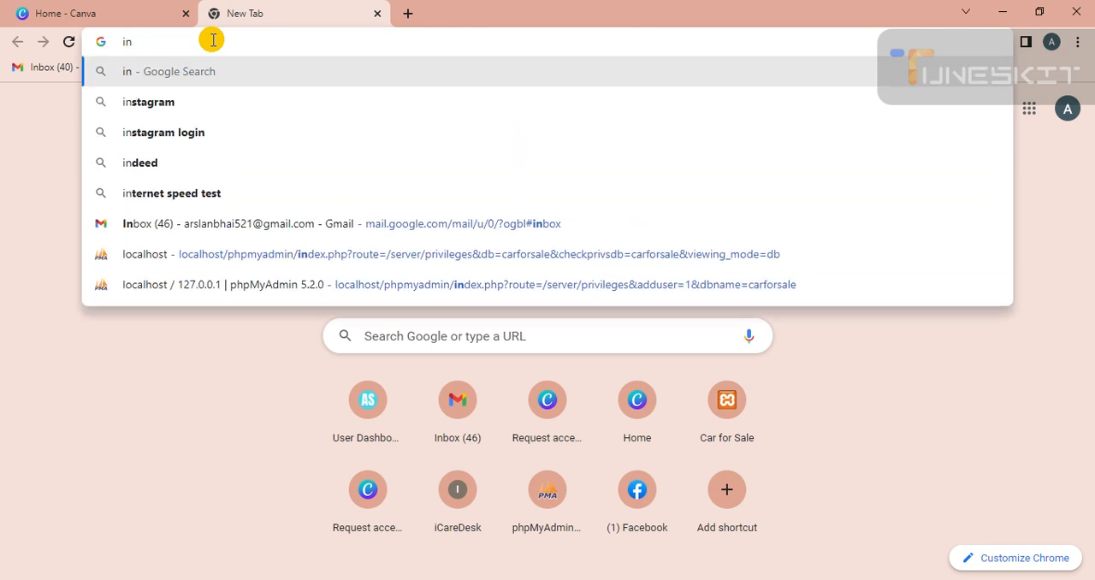
pyautogui.press('Down')
pyautogui.write('logo')
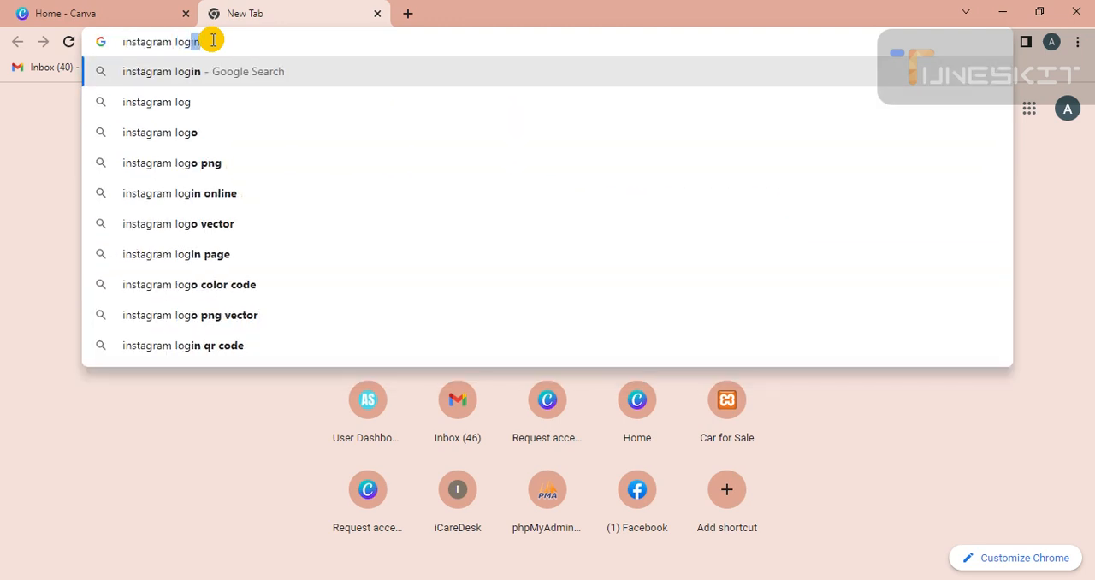
pyautogui.press('Down')
pyautogui.press('Down')
pyautogui.press('Down')
pyautogui.press('Down')
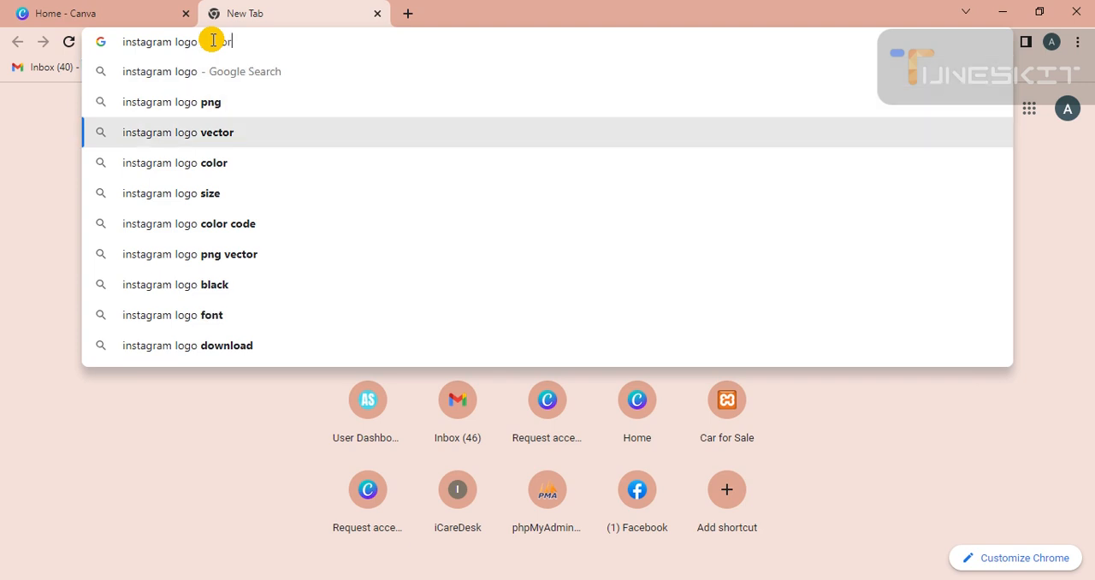
pyautogui.press('Return')
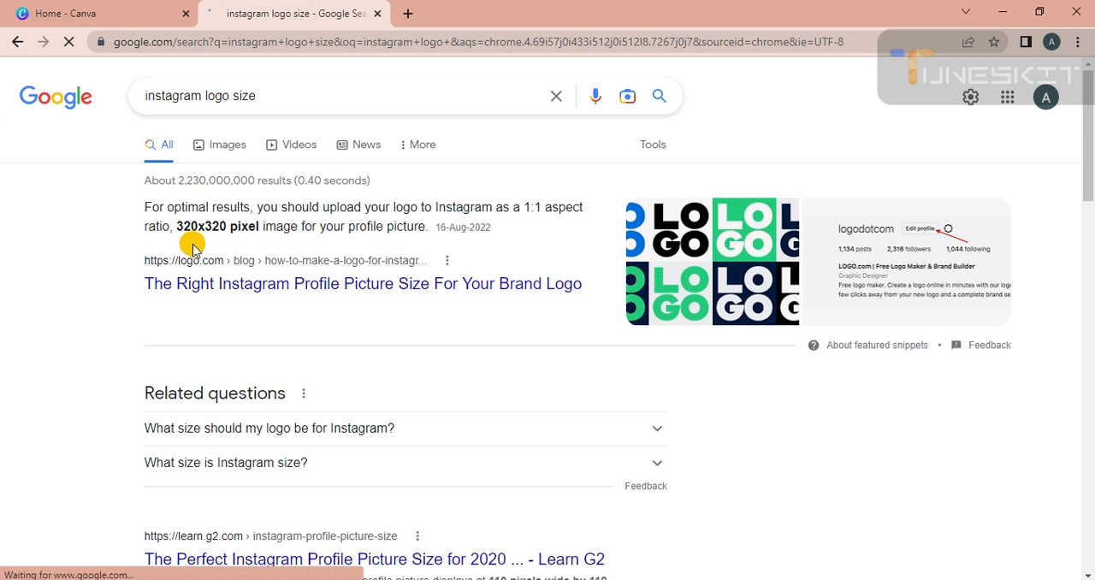
# Step: Change the Google search to "facebook logo size" and run it
pyautogui.click(202, 96)
pyautogui.press('BackSpace')
pyautogui.press('BackSpace')
pyautogui.press('BackSpace')
pyautogui.press('BackSpace')
pyautogui.press('BackSpace')
pyautogui.press('BackSpace')
pyautogui.press('BackSpace')
pyautogui.press('BackSpace')
pyautogui.press('BackSpace')
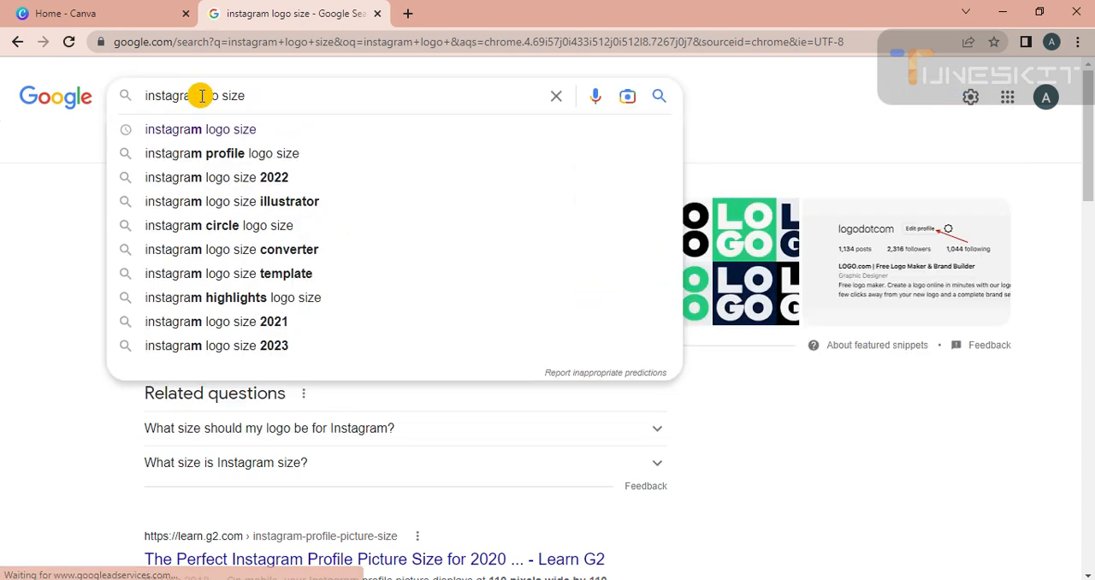
pyautogui.write('facebook')
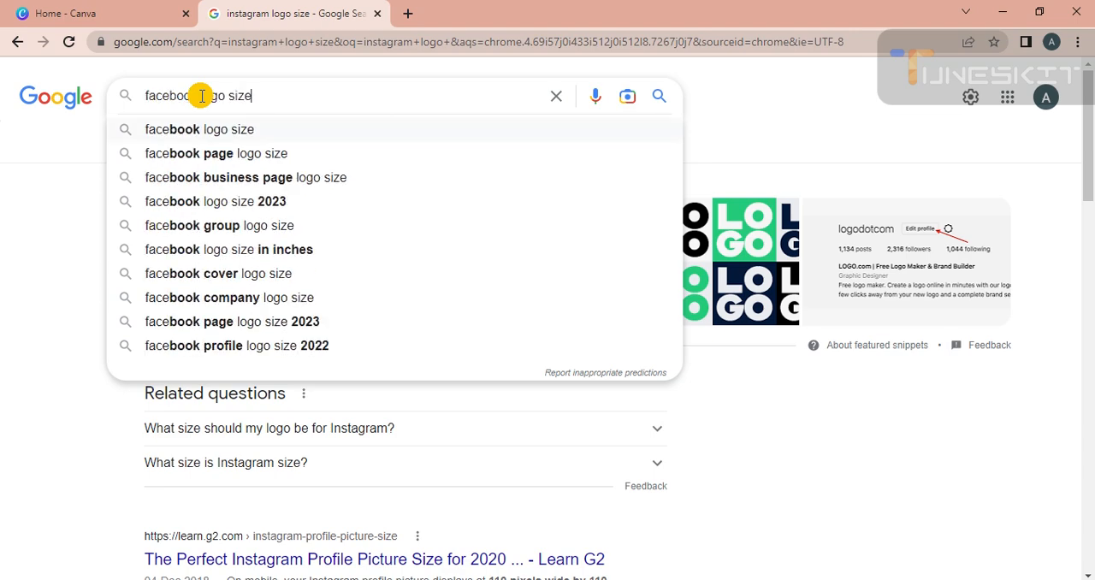
pyautogui.press('Return')
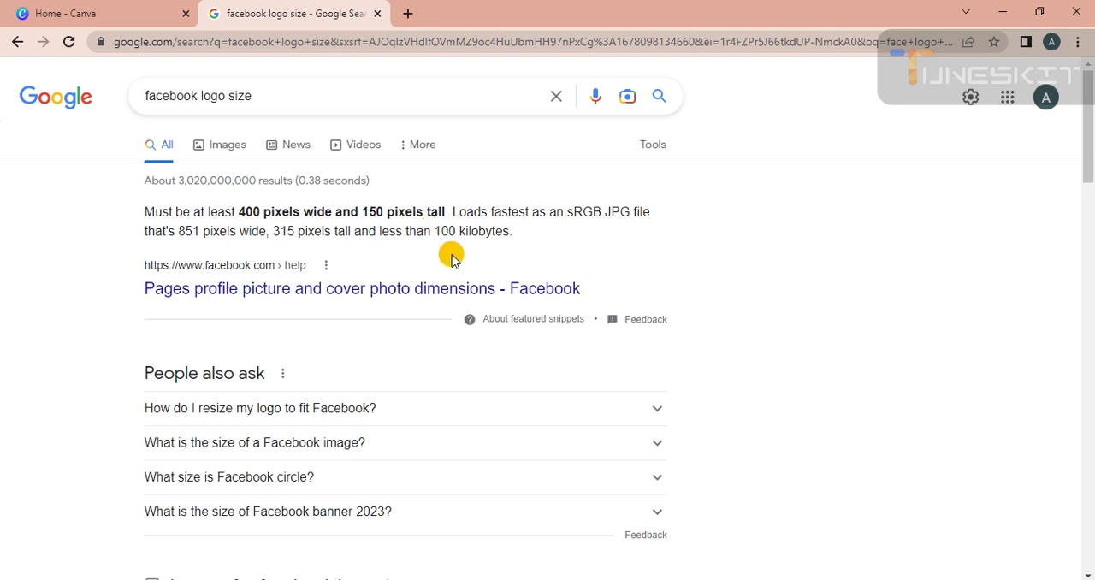
# Step: Search Google for "youtube logo size" and examine the recommended dimensions in the featured result
pyautogui.click(202, 97)
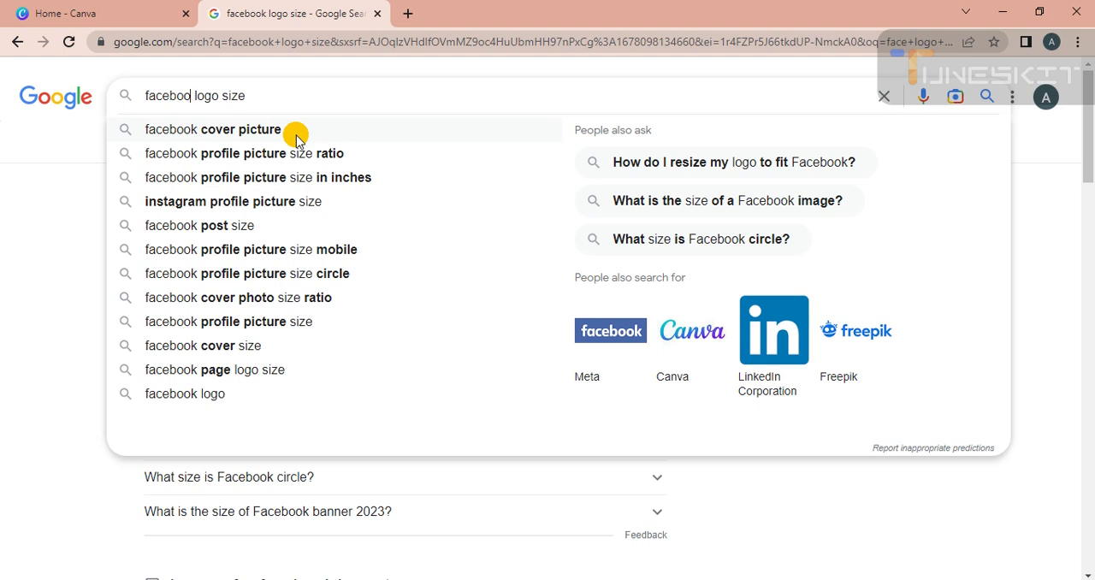
pyautogui.press('BackSpace')
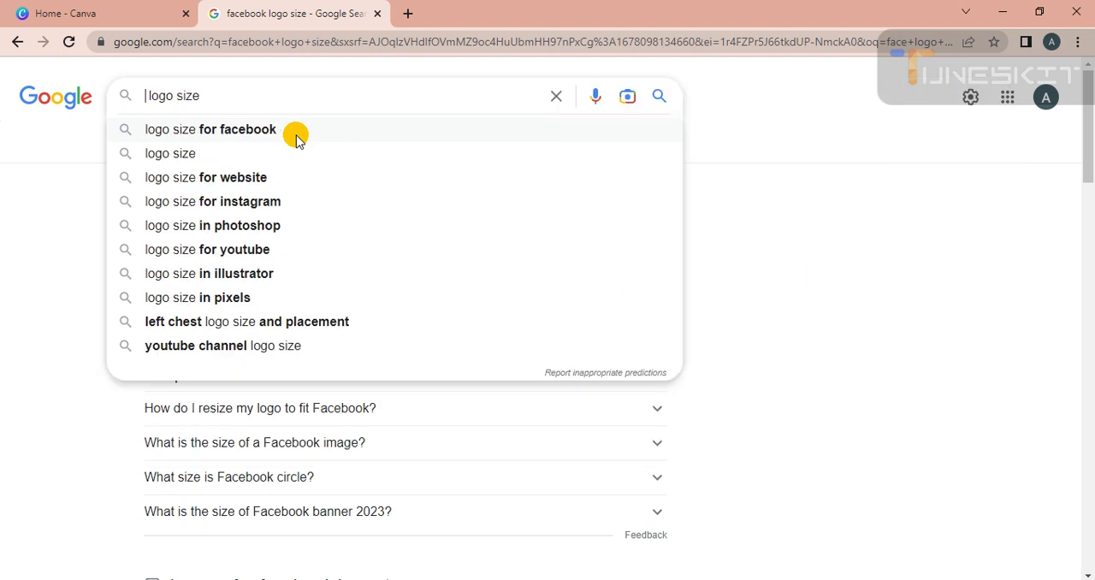
pyautogui.write('youtub ')
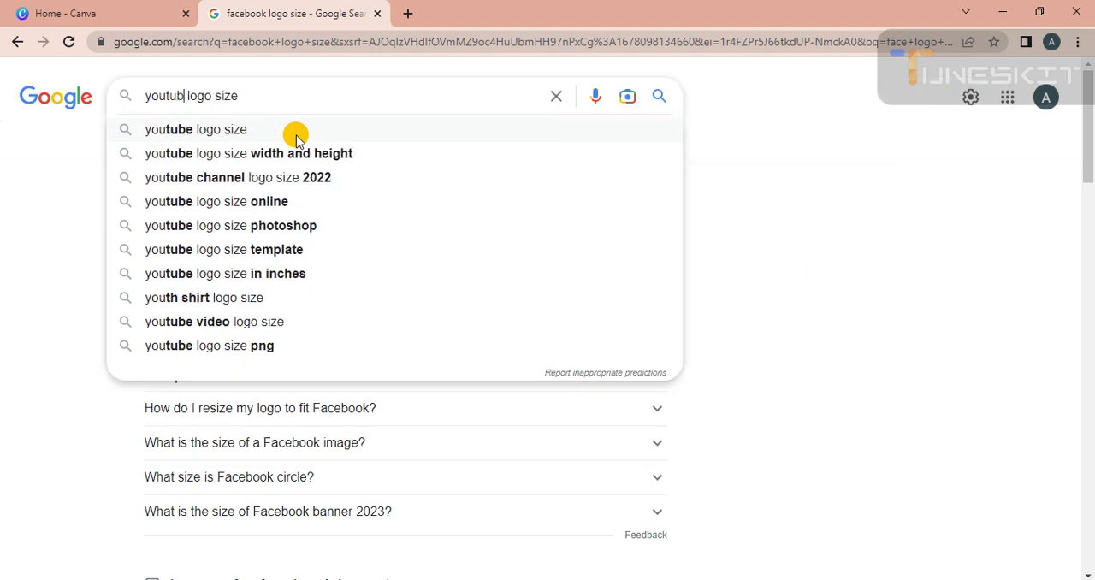
pyautogui.write('w')
pyautogui.press('Down')
pyautogui.press('Down')
pyautogui.click(295, 137)
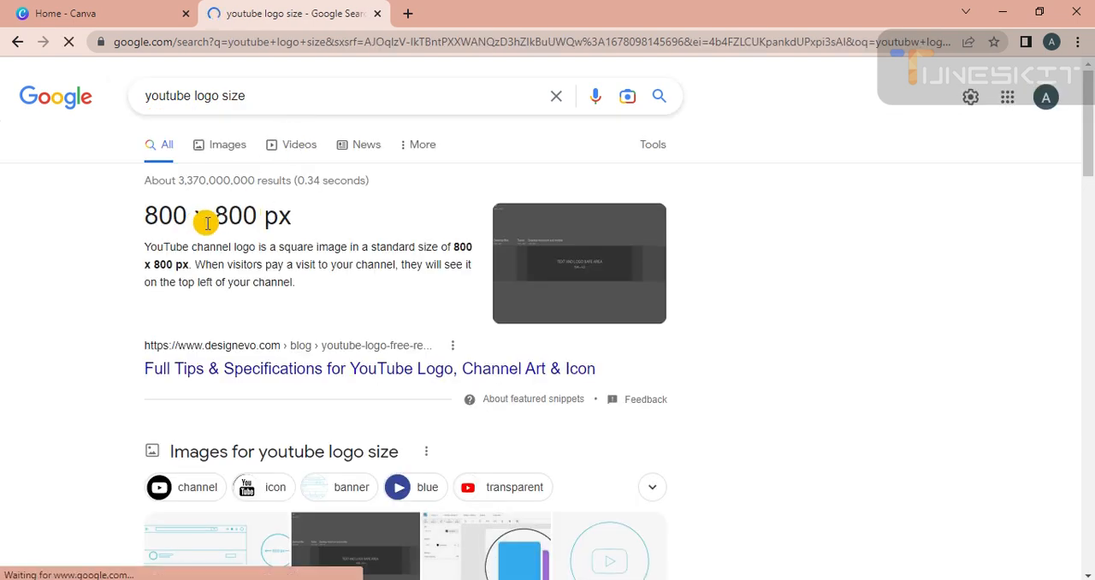
pyautogui.moveTo(198, 222); pyautogui.dragTo(254, 225)
pyautogui.click(125, 258)
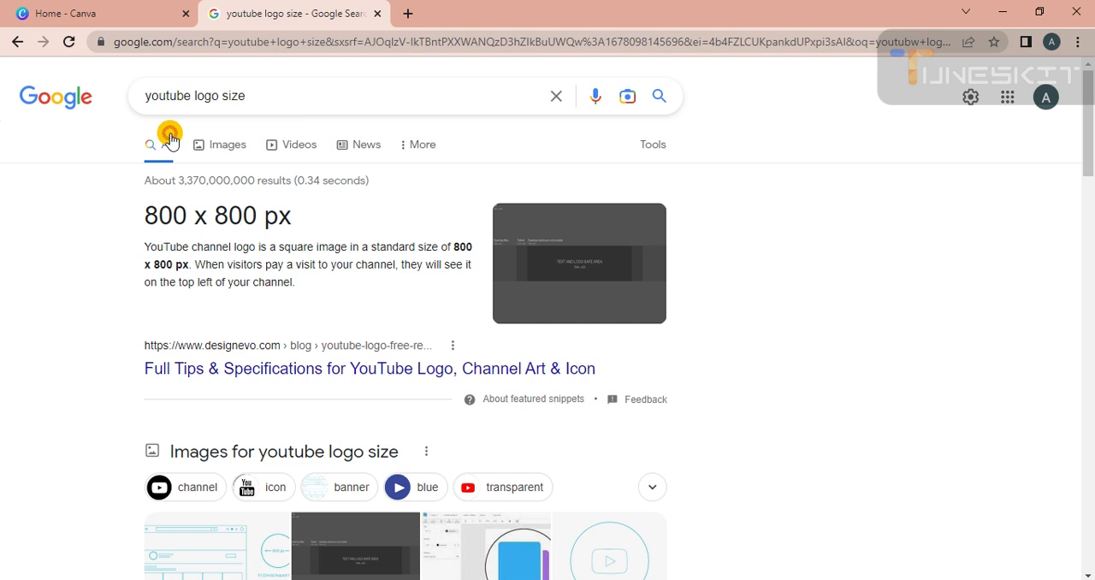
# Step: Replace the platform name in the query to search Google for "twitter logo size"
pyautogui.click(190, 95)
pyautogui.press('BackSpace')
pyautogui.press('BackSpace')
pyautogui.press('BackSpace')
pyautogui.press('BackSpace')
pyautogui.press('BackSpace')
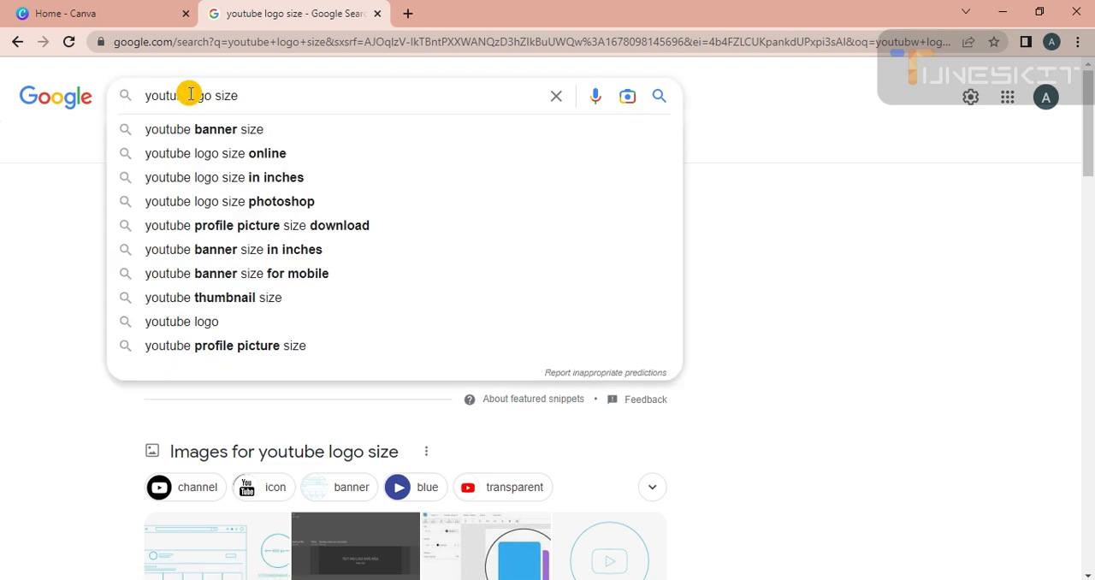
pyautogui.write('twitter')
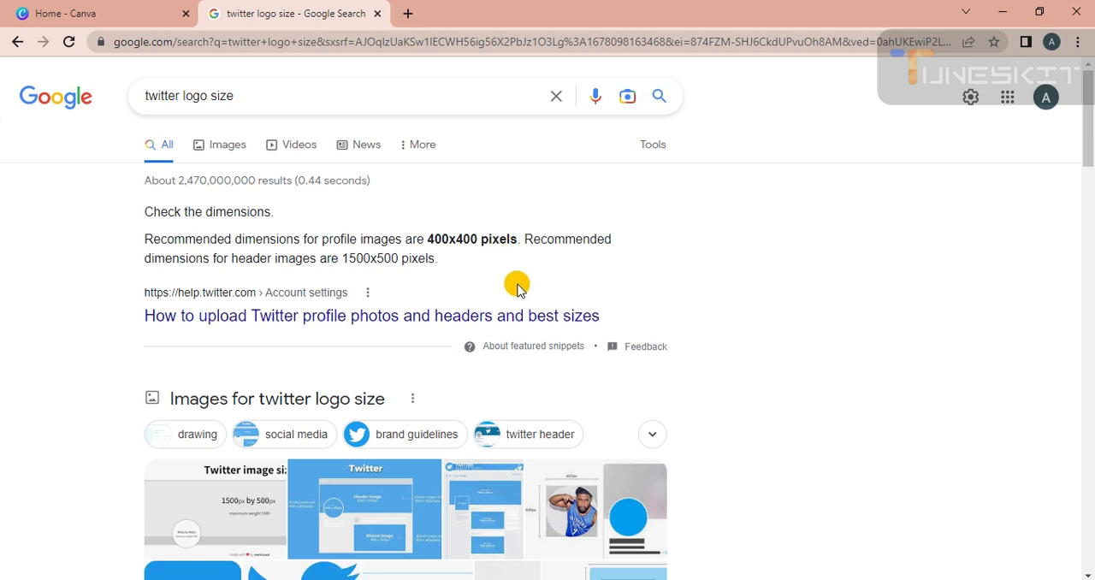
# Step: Look up the recommended SoundCloud logo dimensions by searching for "soundcloud logo size"
pyautogui.click(181, 99)
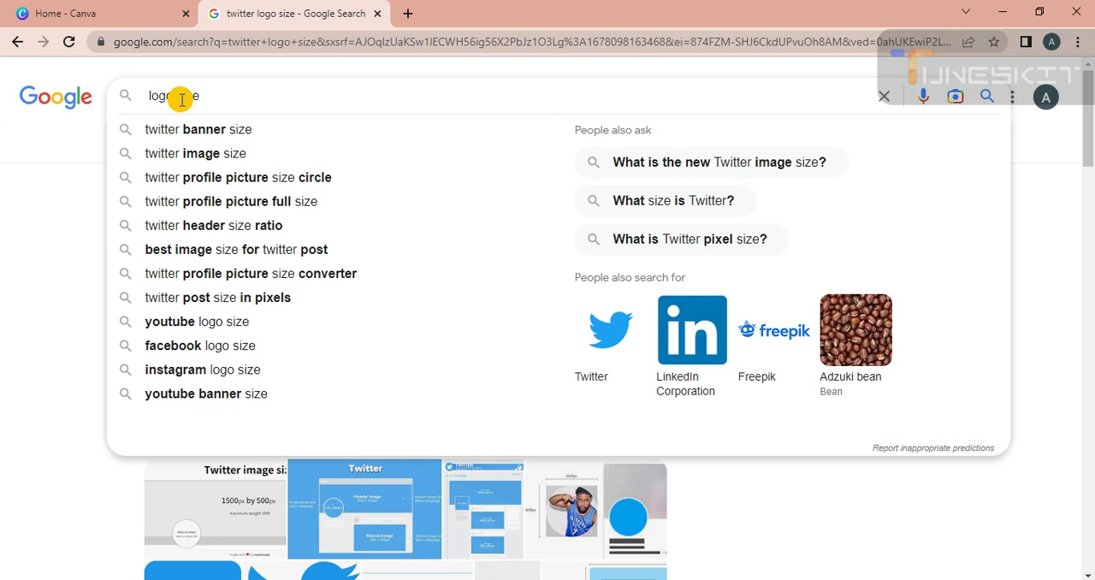
pyautogui.write('sou ')
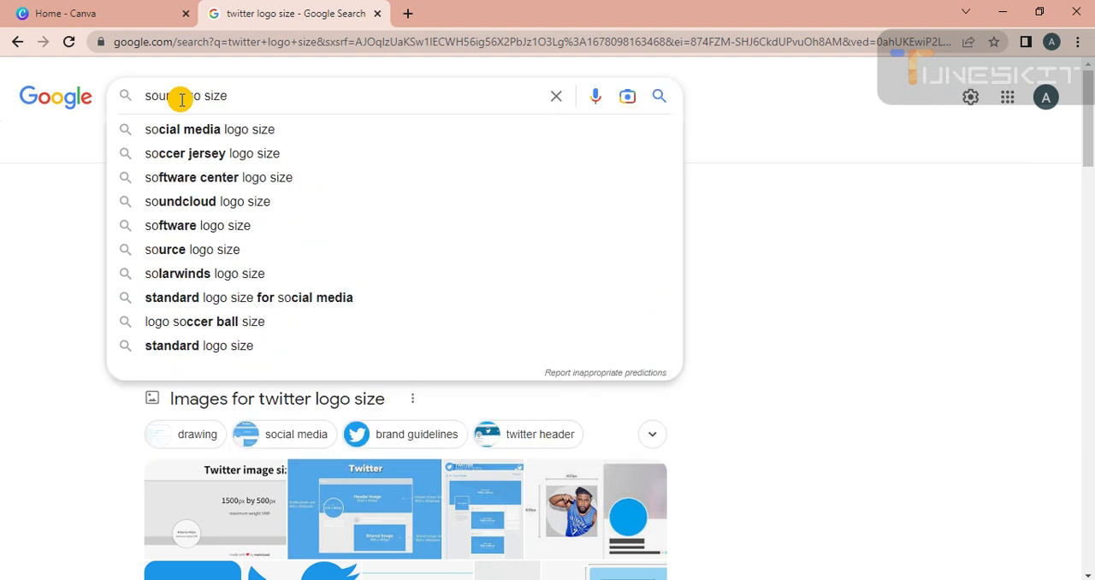
pyautogui.write('n')
pyautogui.write('dcloud')
pyautogui.press('Return')
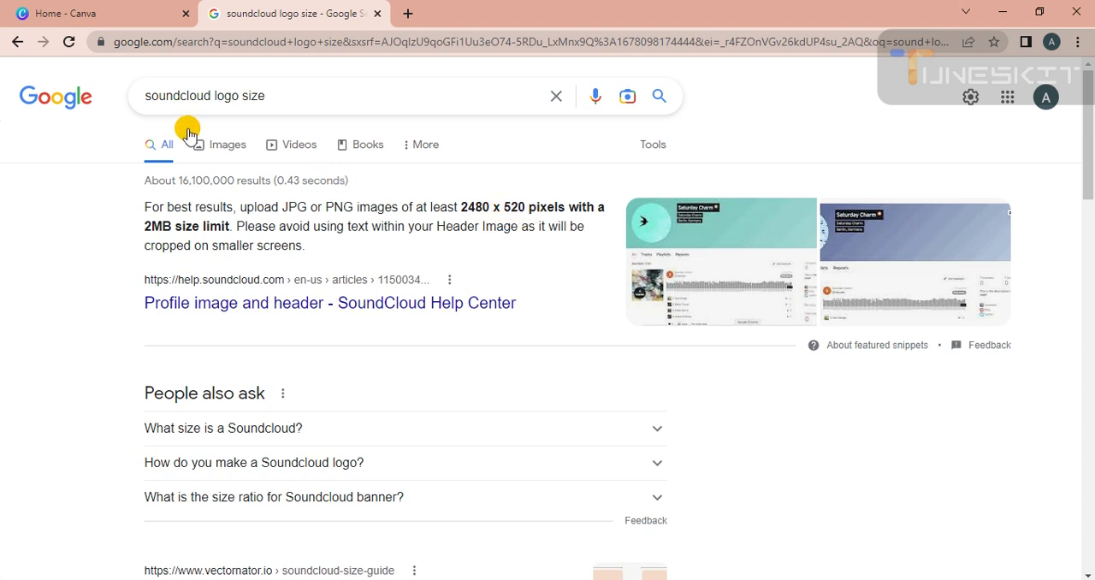
# Step: Run a Google search for "linkedin logo size" in place of the SoundCloud query
pyautogui.click(207, 99)
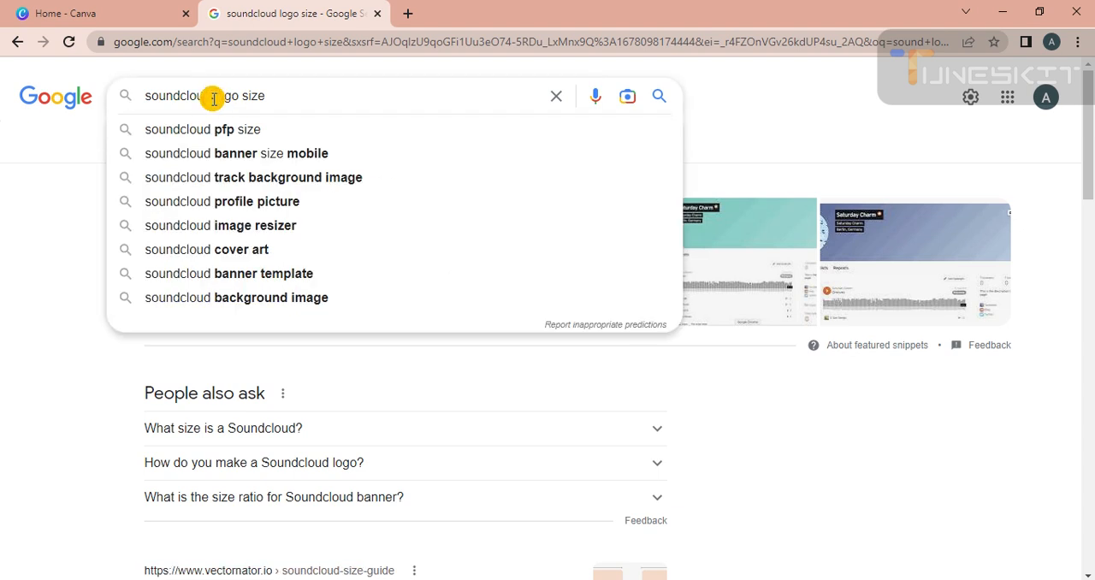
pyautogui.press('BackSpace')
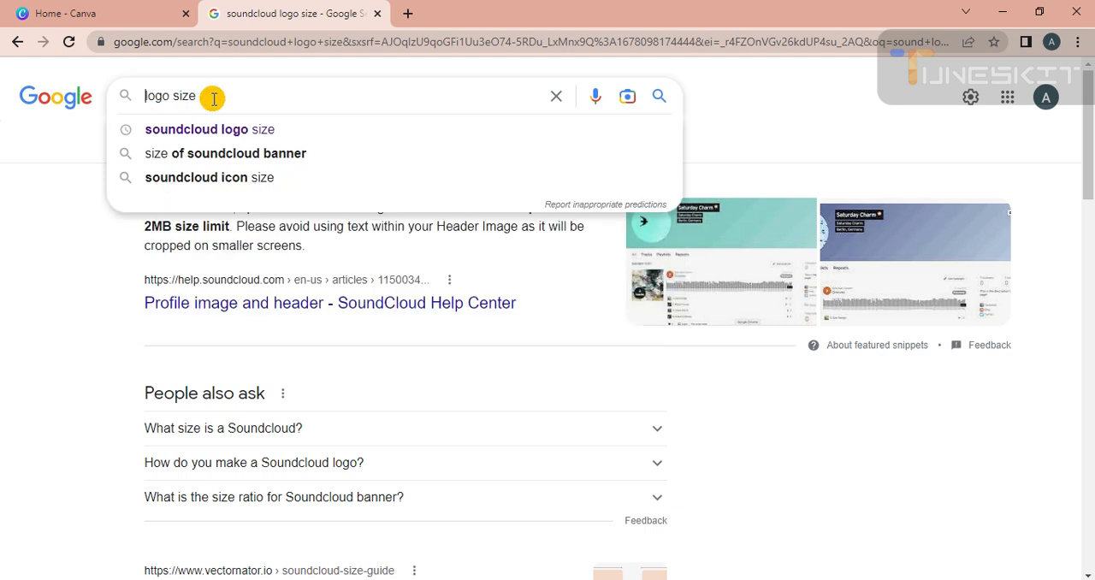
pyautogui.write('linkedin')
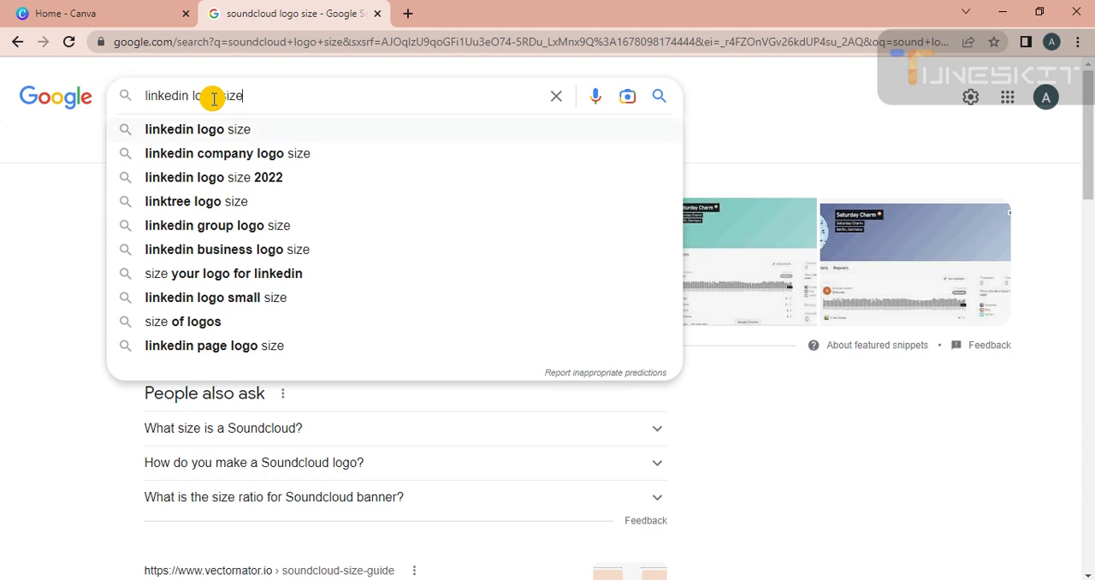
pyautogui.press('Return')
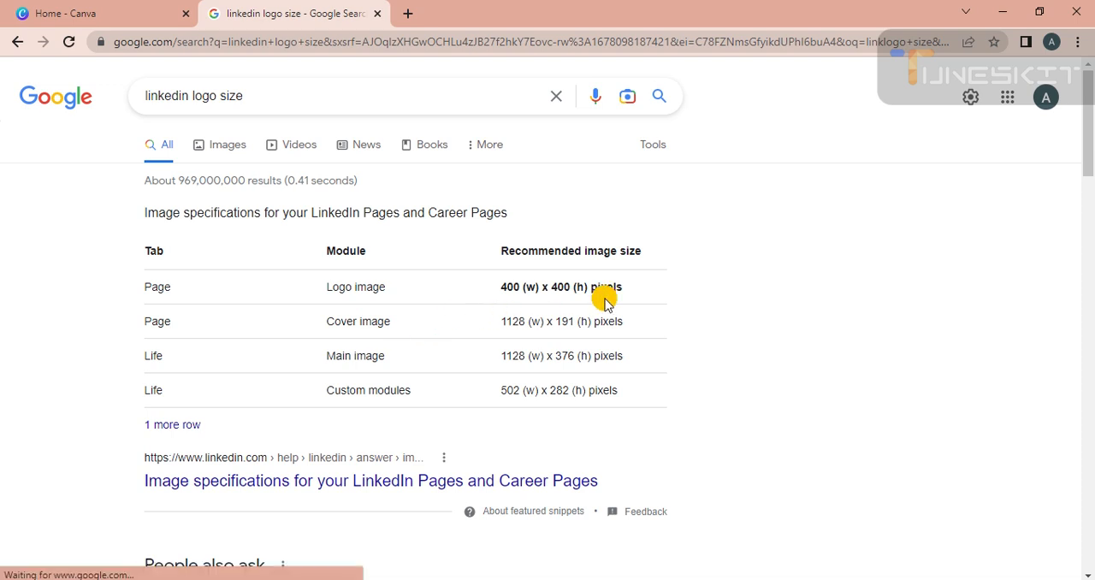
# Step: Return to Canva and create a new custom-size design of 500 × 500 px
pyautogui.click(166, 10)
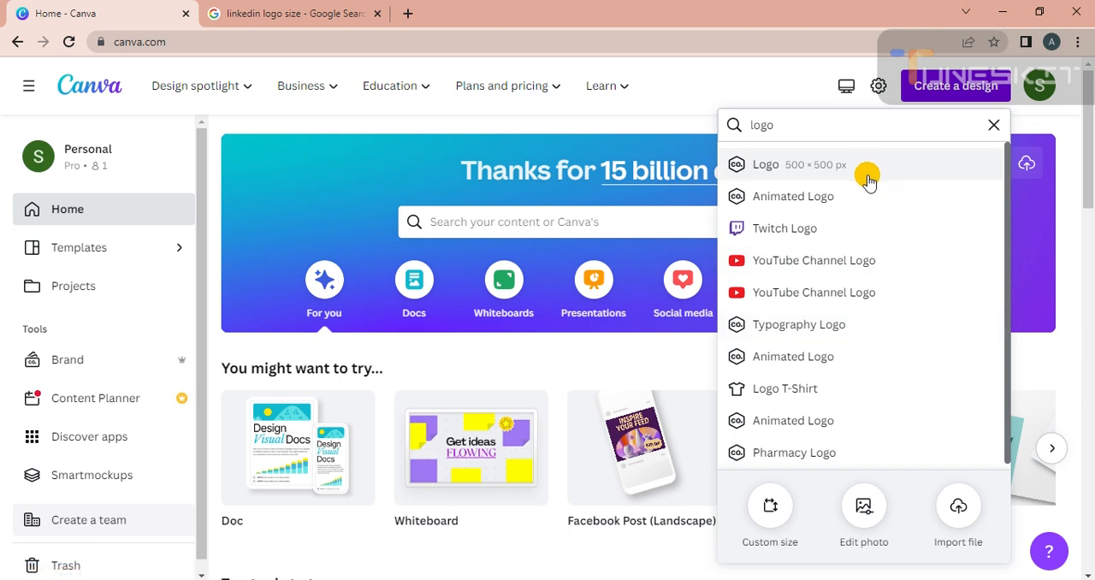
pyautogui.click(766, 511)
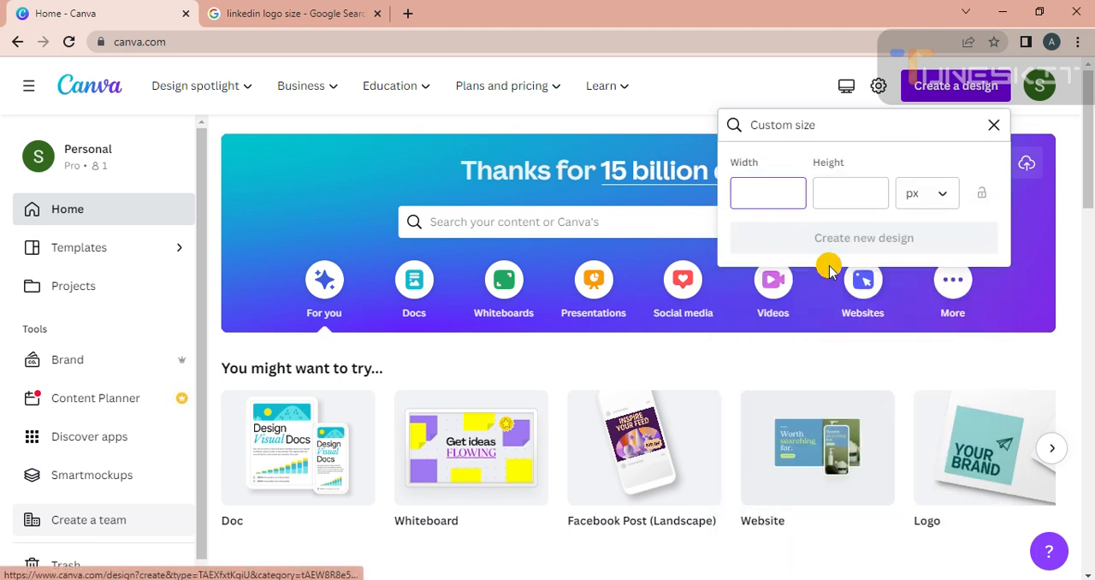
pyautogui.write('500')
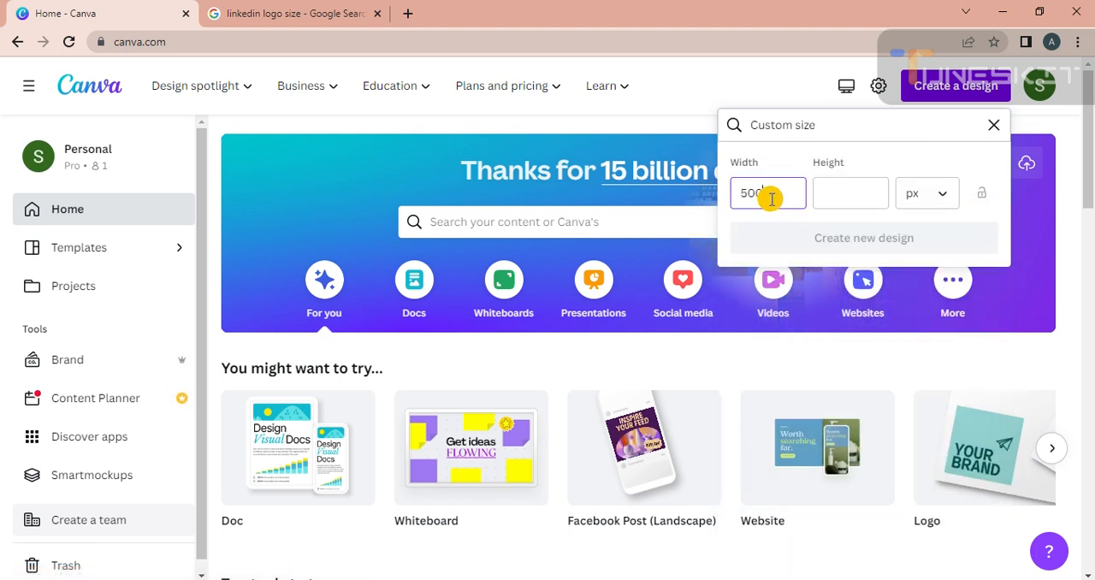
pyautogui.click(852, 197)
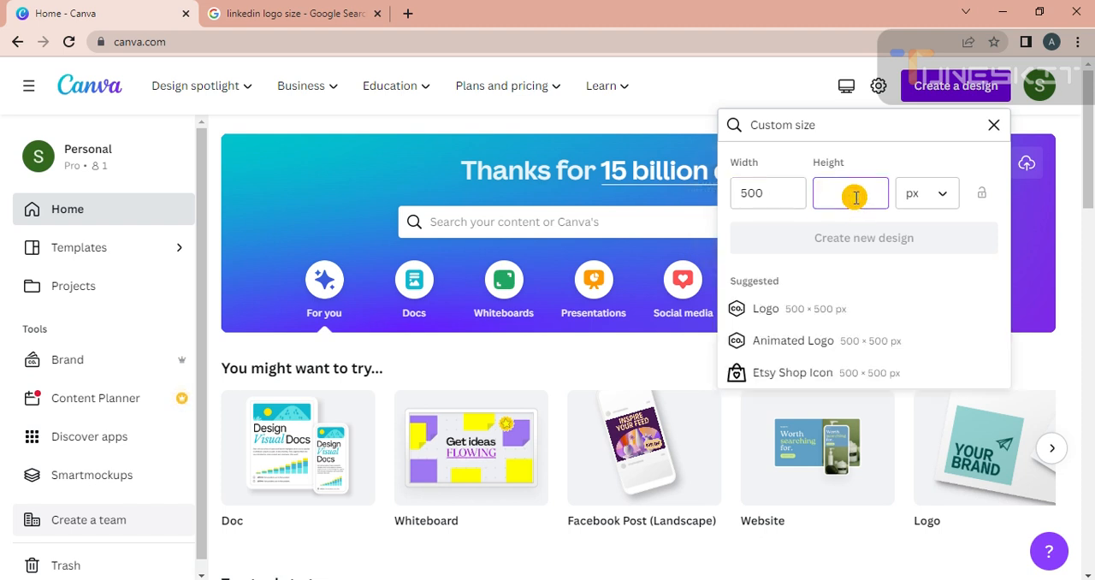
pyautogui.write('500')
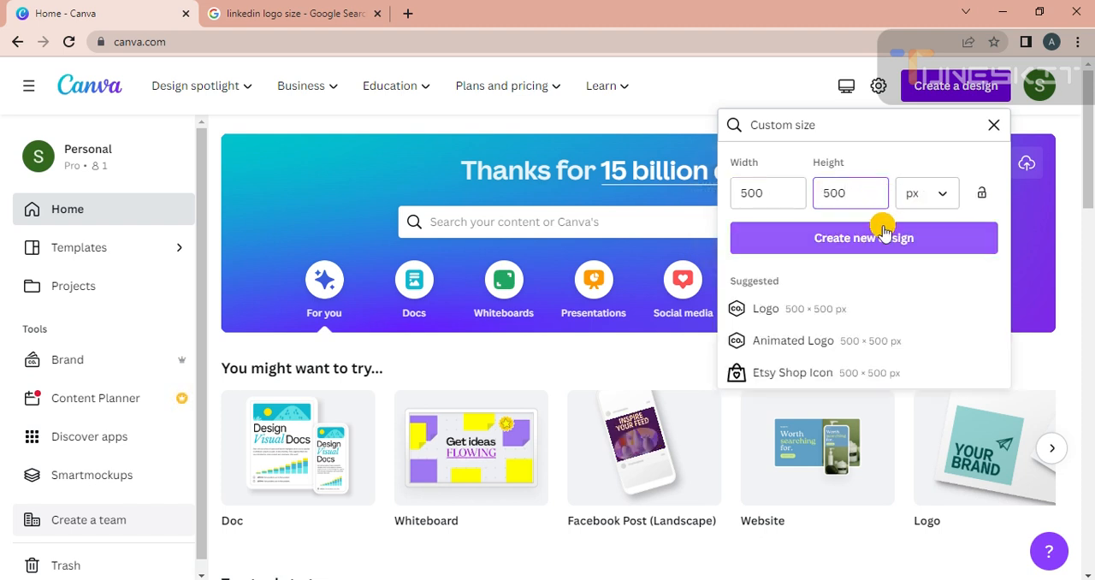
pyautogui.click(947, 201)
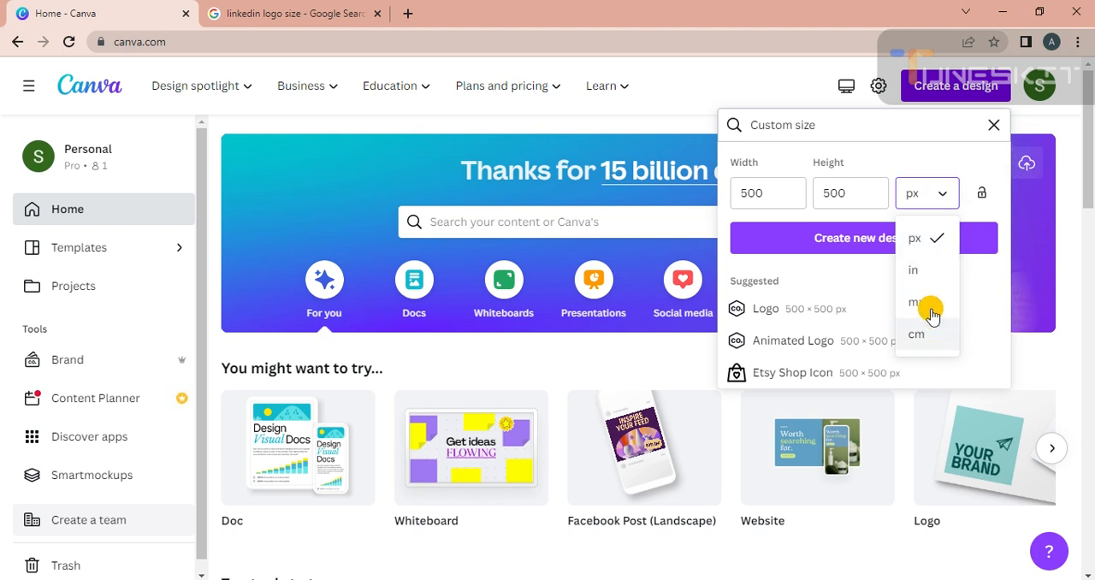
pyautogui.click(852, 270)
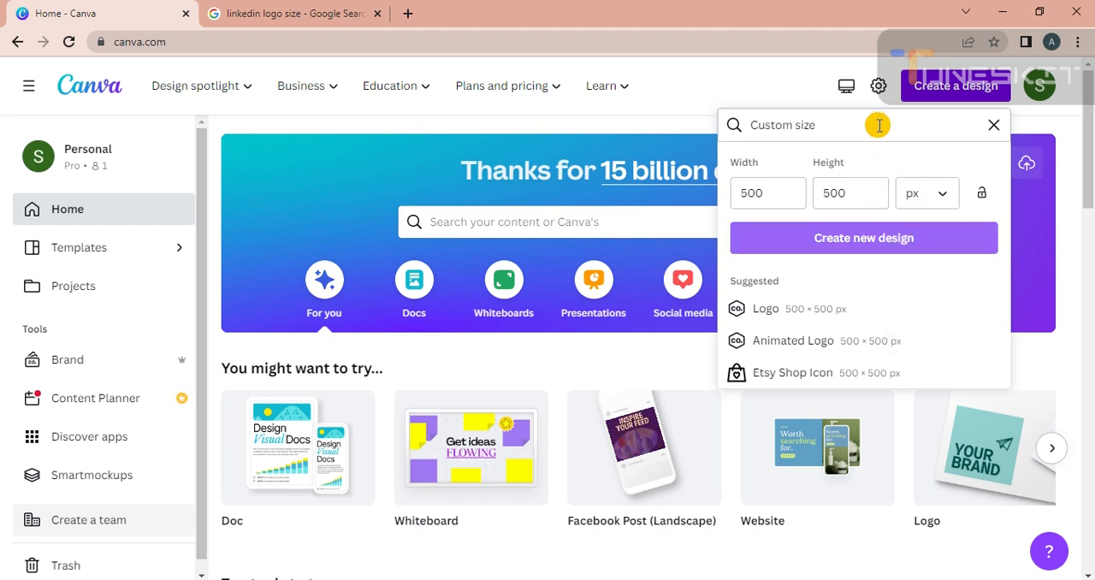
pyautogui.click(877, 243)
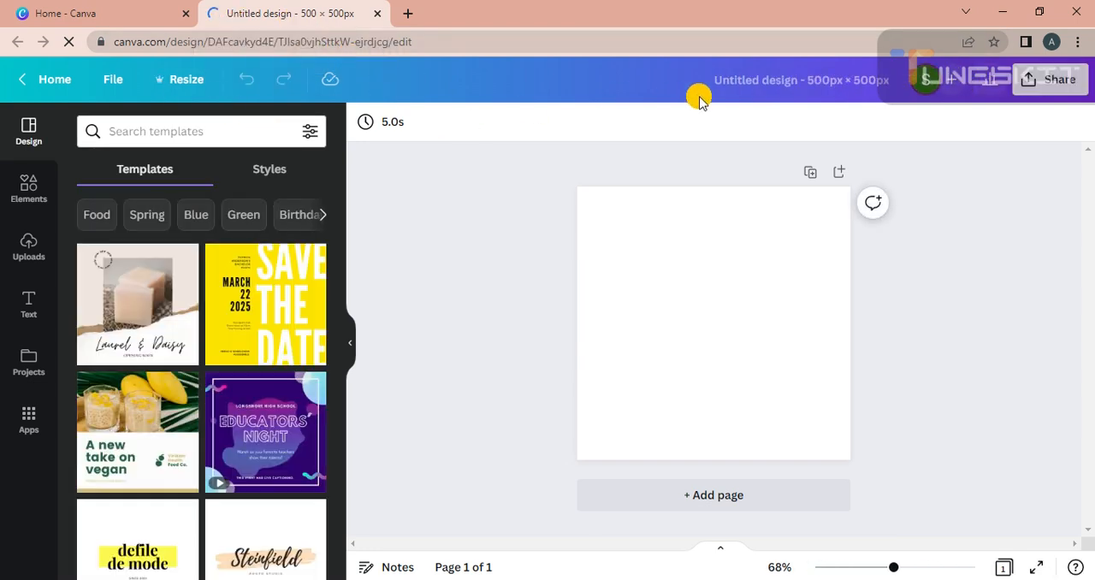
# Step: Rename the untitled design as logo2023
pyautogui.click(739, 86)
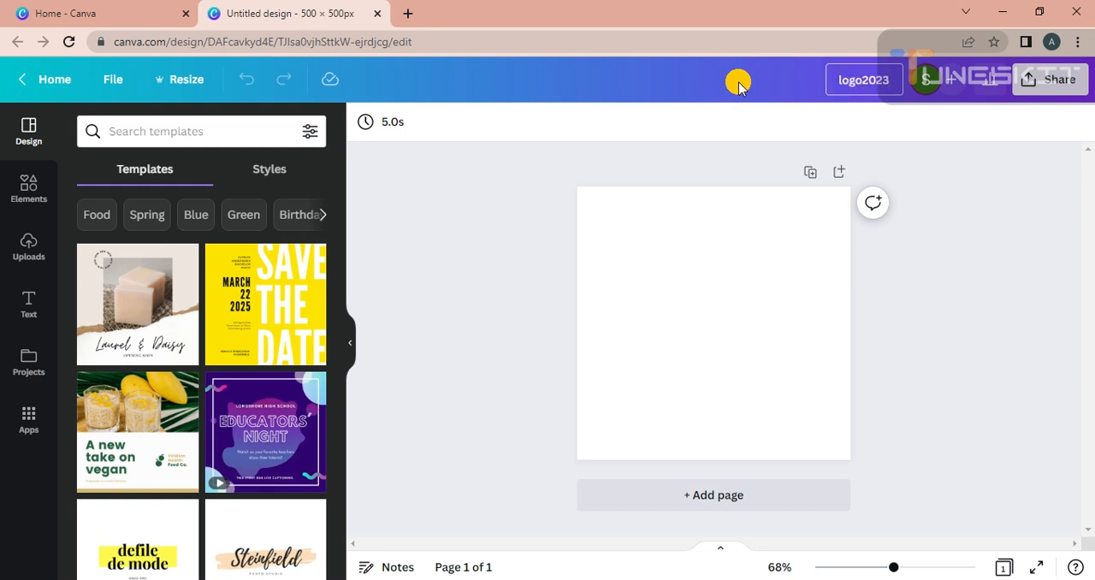
pyautogui.click(502, 241)
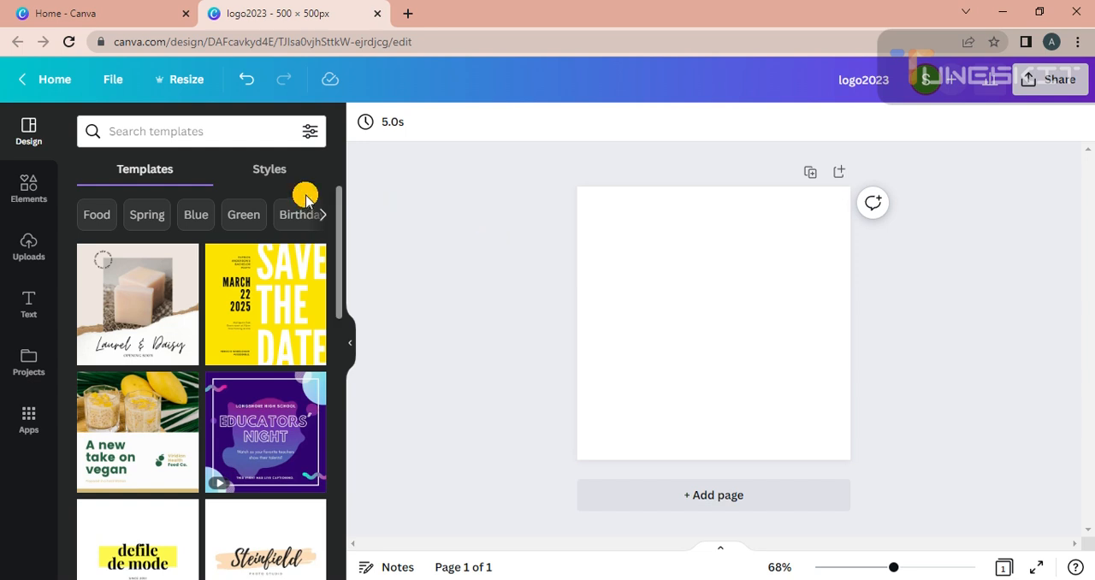
# Step: Browse the suggested templates and search the template library for "gym"
pyautogui.moveTo(338, 208); pyautogui.dragTo(313, 438)
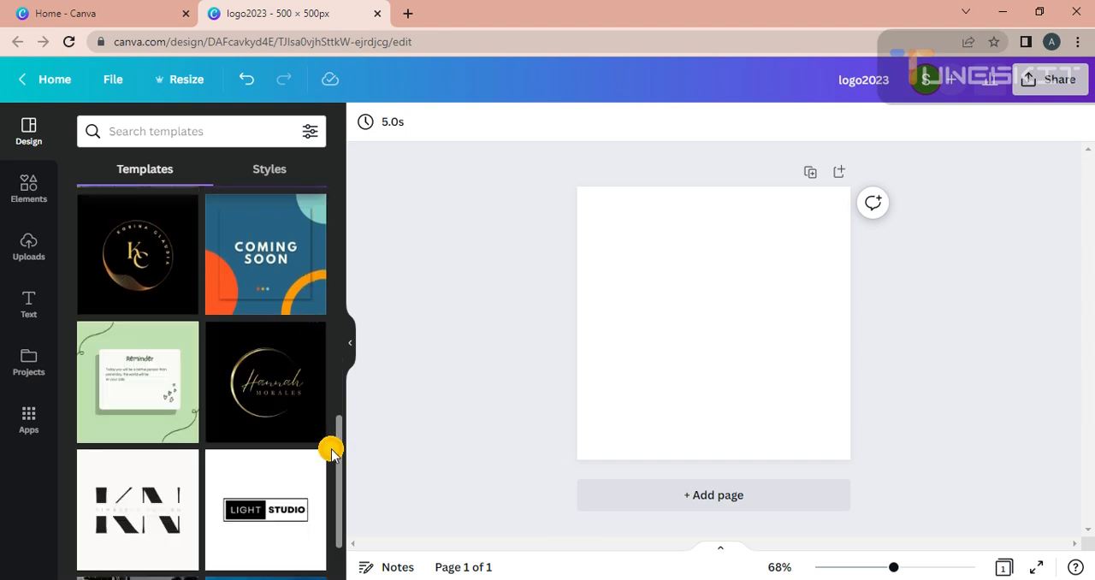
pyautogui.scroll(-4, 341, 479)
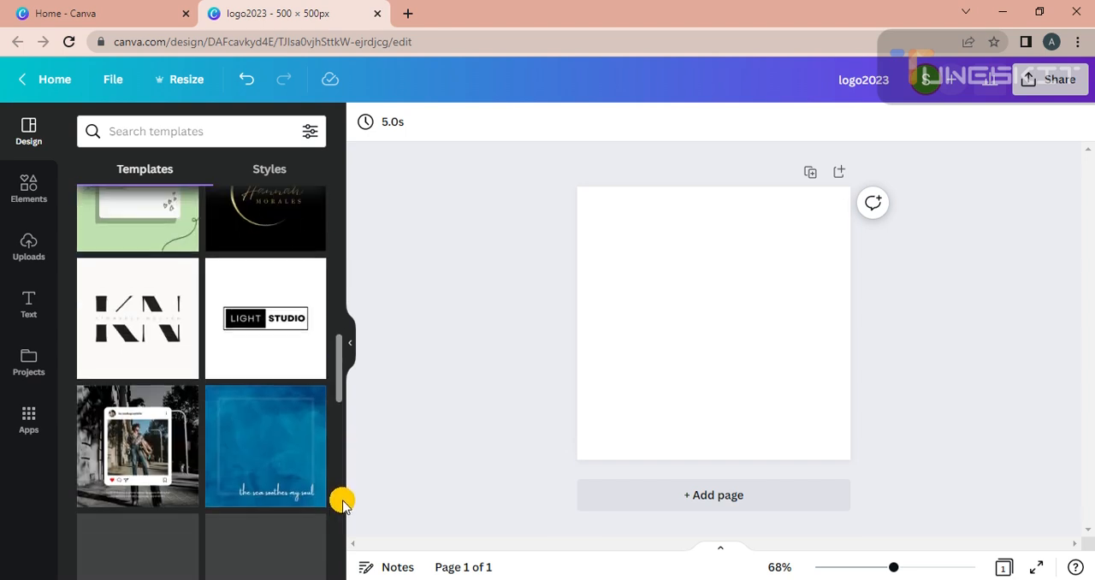
pyautogui.scroll(-3, 342, 527)
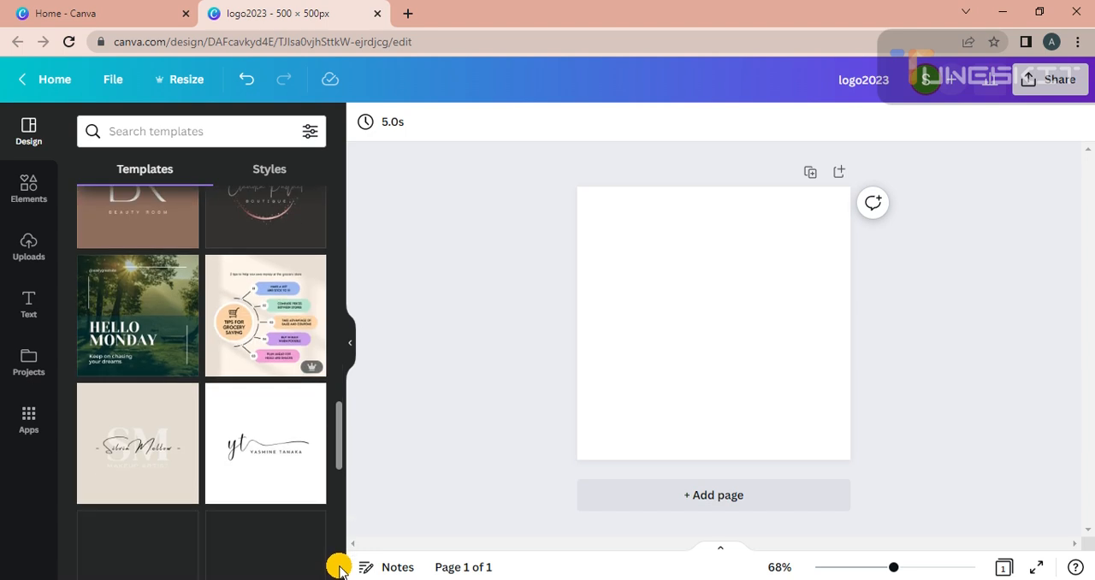
pyautogui.scroll(10, 334, 443)
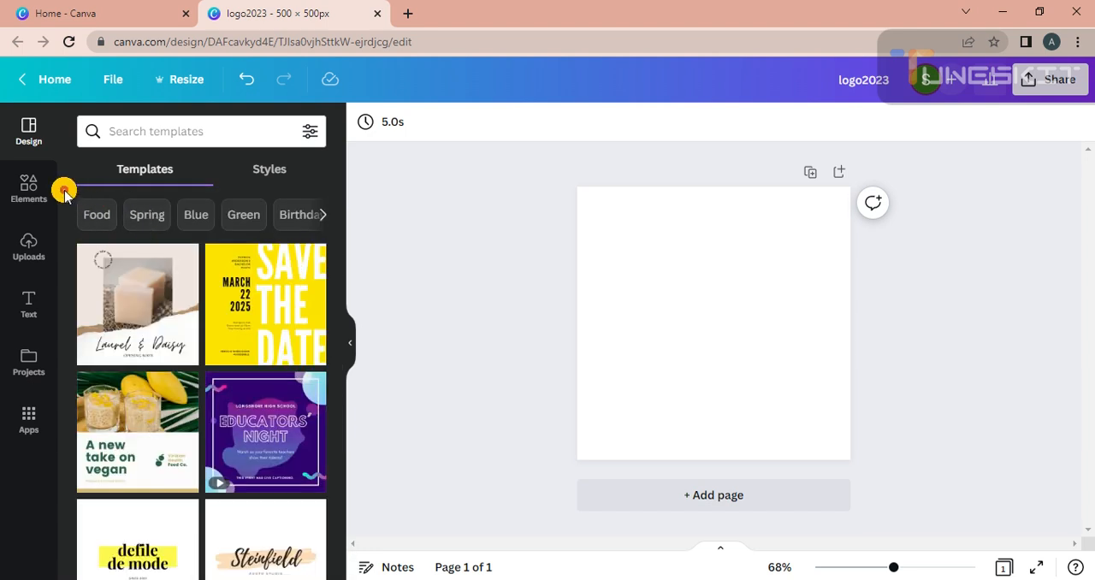
pyautogui.click(146, 124)
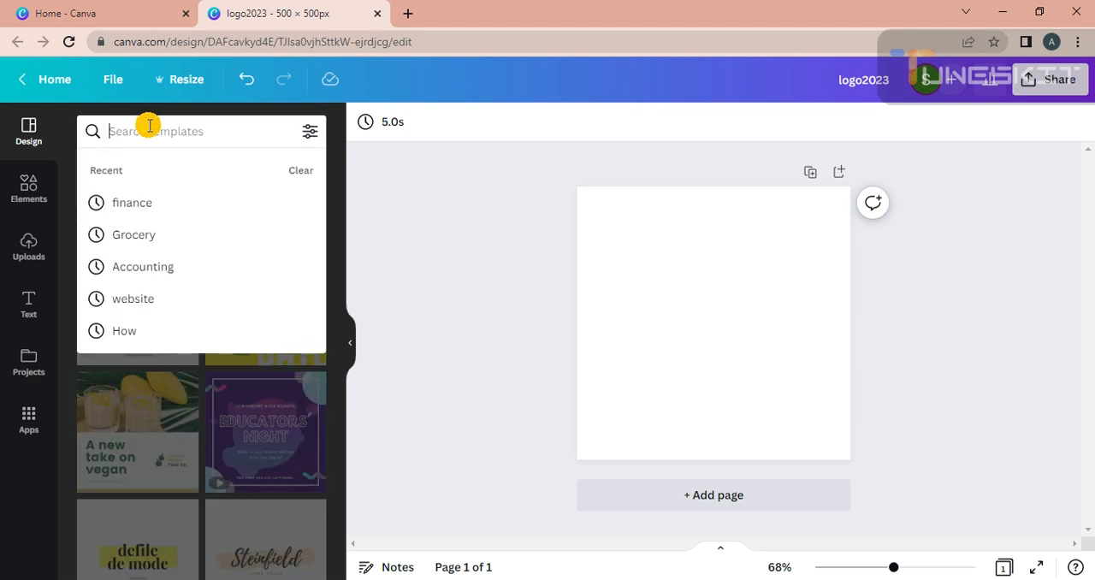
pyautogui.write('gym')
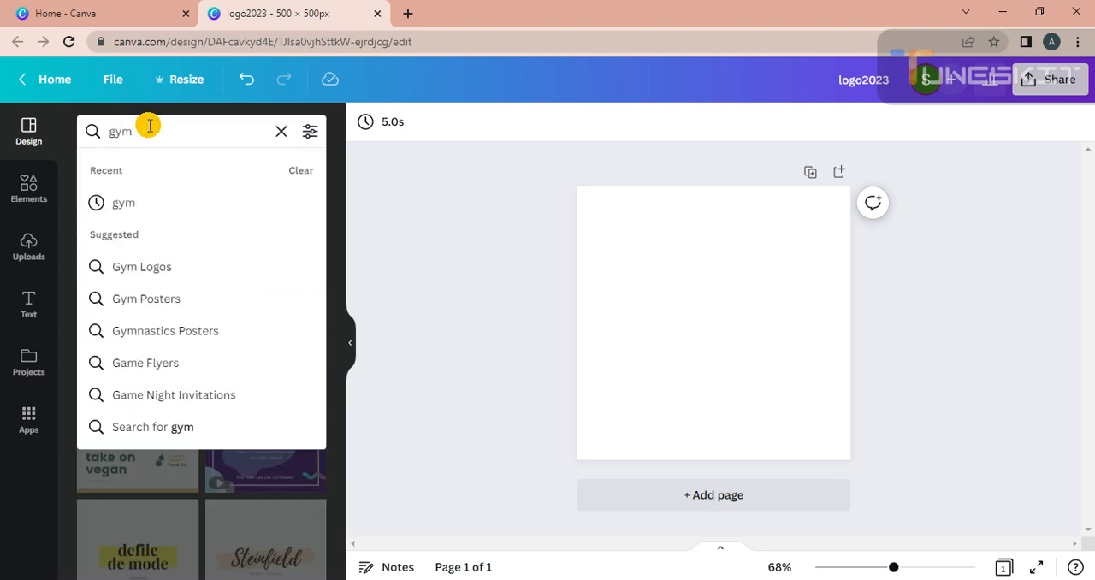
pyautogui.click(154, 205)
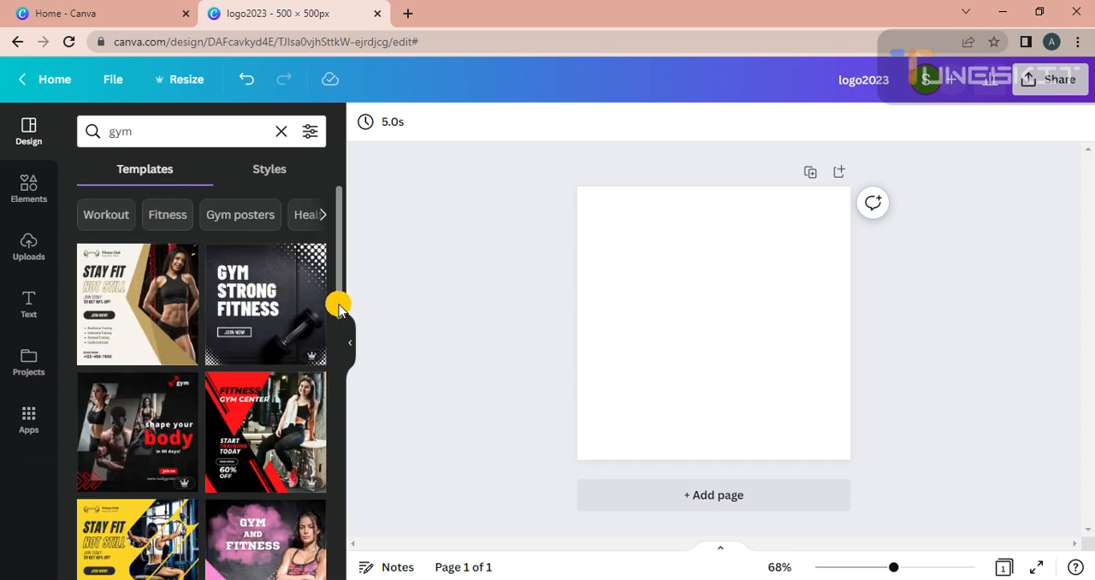
# Step: Apply the Hanover fitness center badge template with the flexed arm to the blank page
pyautogui.moveTo(337, 304); pyautogui.dragTo(332, 495)
pyautogui.scroll(-5, 327, 513)
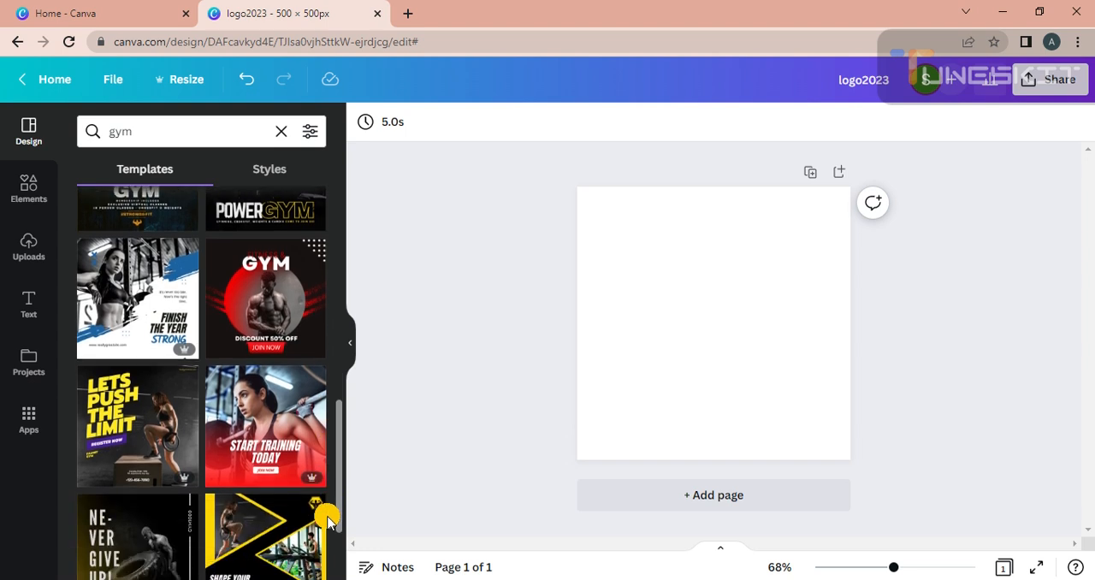
pyautogui.scroll(-1, 318, 560)
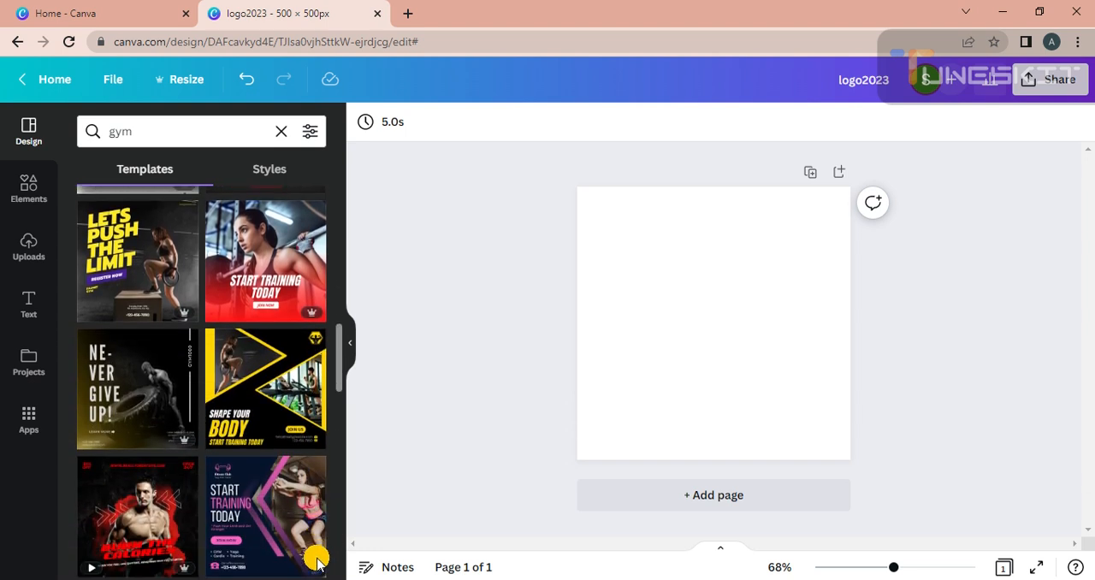
pyautogui.scroll(-3, 317, 560)
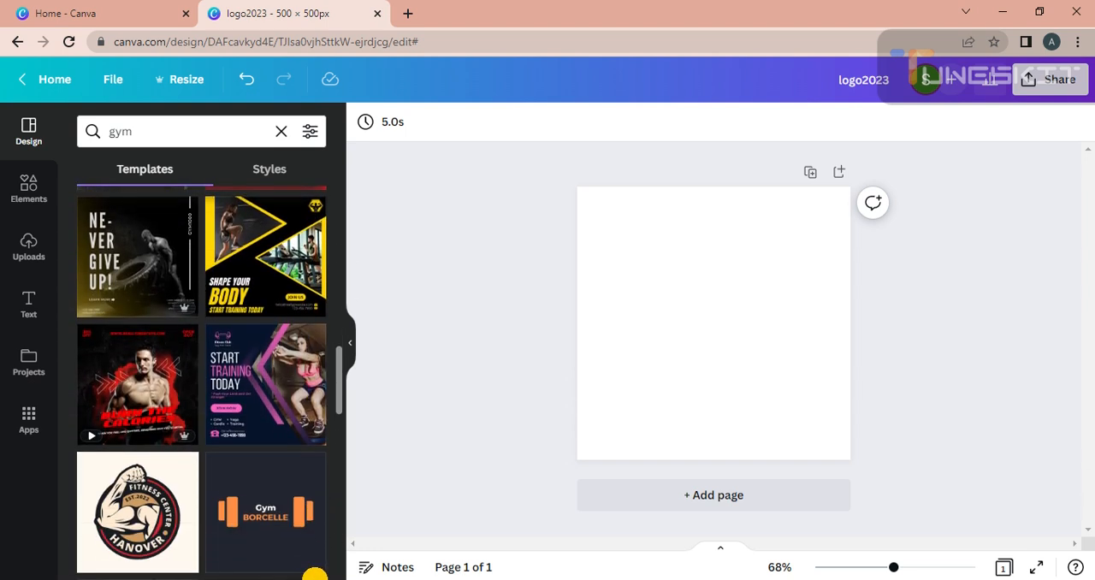
pyautogui.click(89, 498)
pyautogui.click(557, 402)
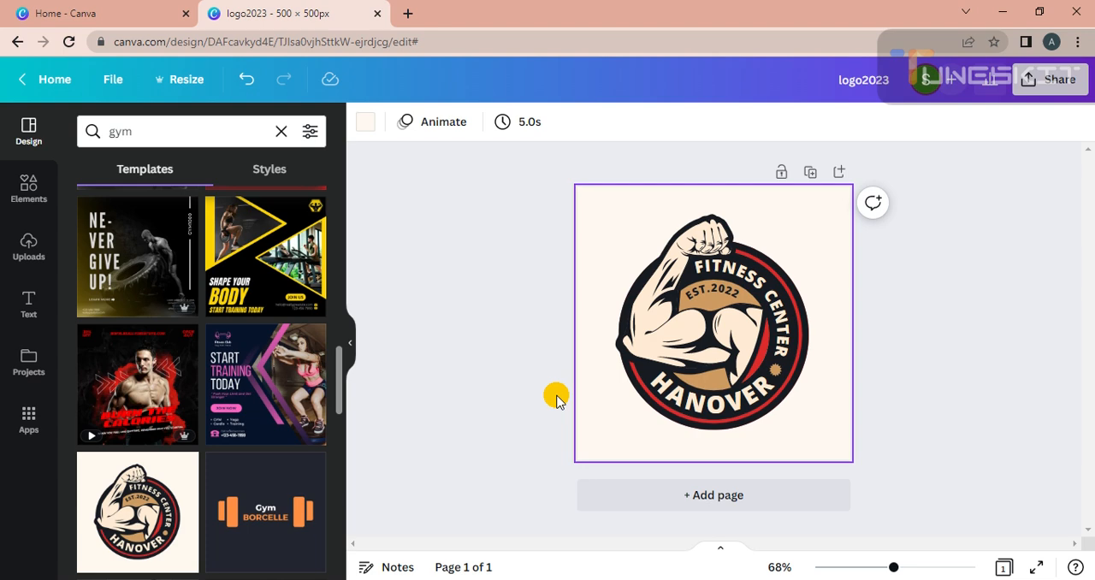
pyautogui.moveTo(557, 399); pyautogui.dragTo(625, 299)
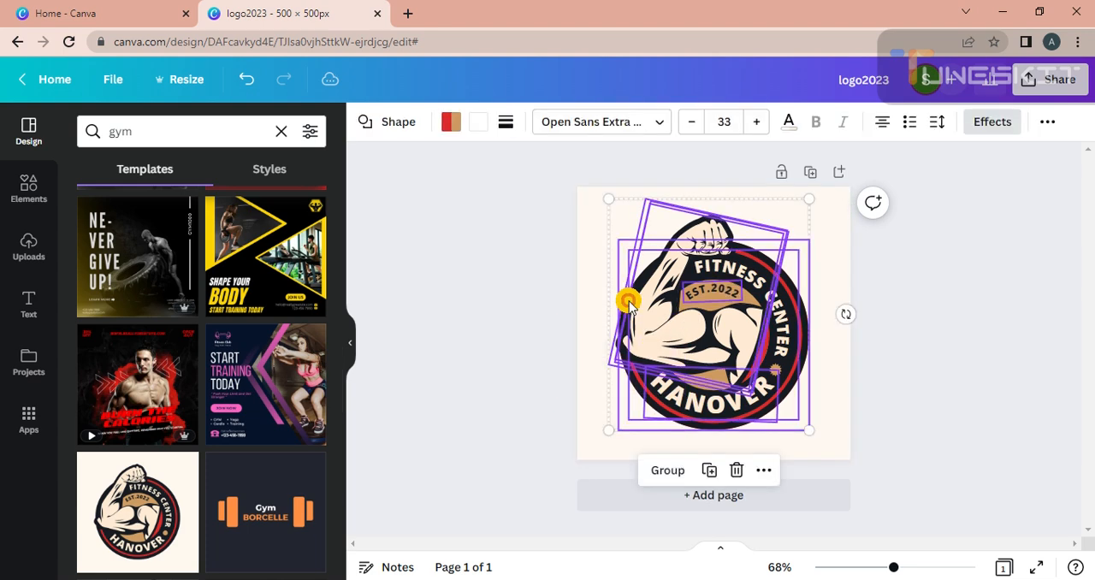
pyautogui.click(533, 311)
pyautogui.click(736, 293)
pyautogui.click(735, 293)
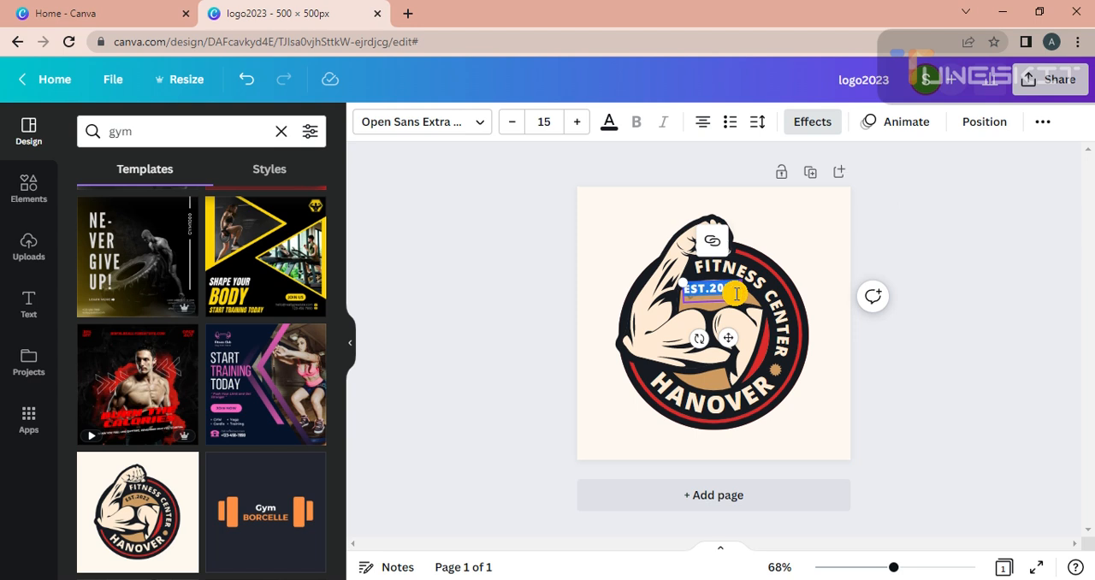
pyautogui.press('BackSpace')
pyautogui.hotkey('ctrl', 'z')
# Step: Change the year in the small establishment text inside the badge to EST.2023
pyautogui.click(731, 294)
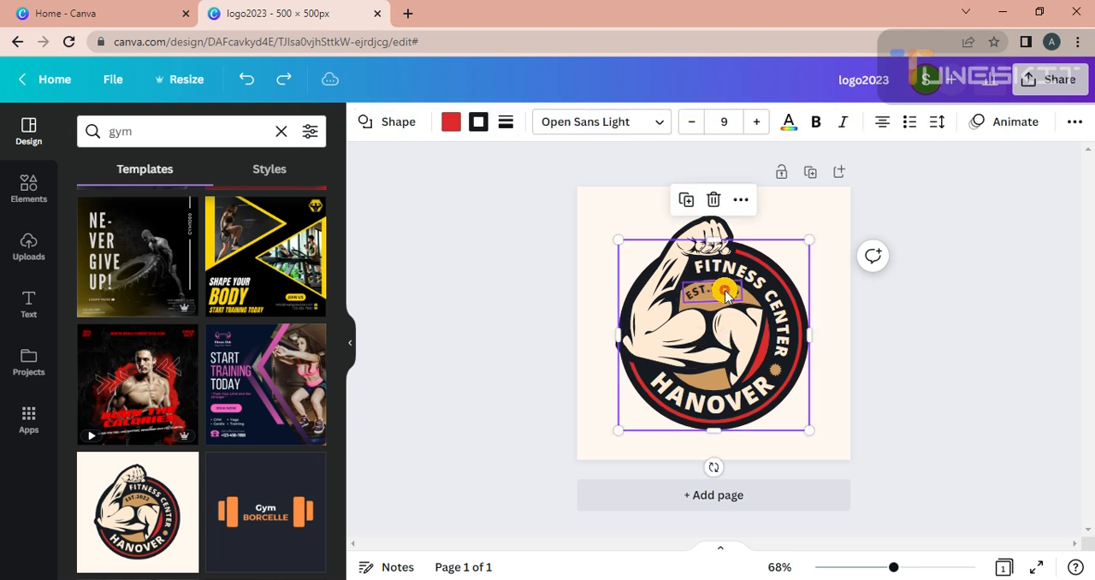
pyautogui.click(725, 294)
pyautogui.click(731, 291)
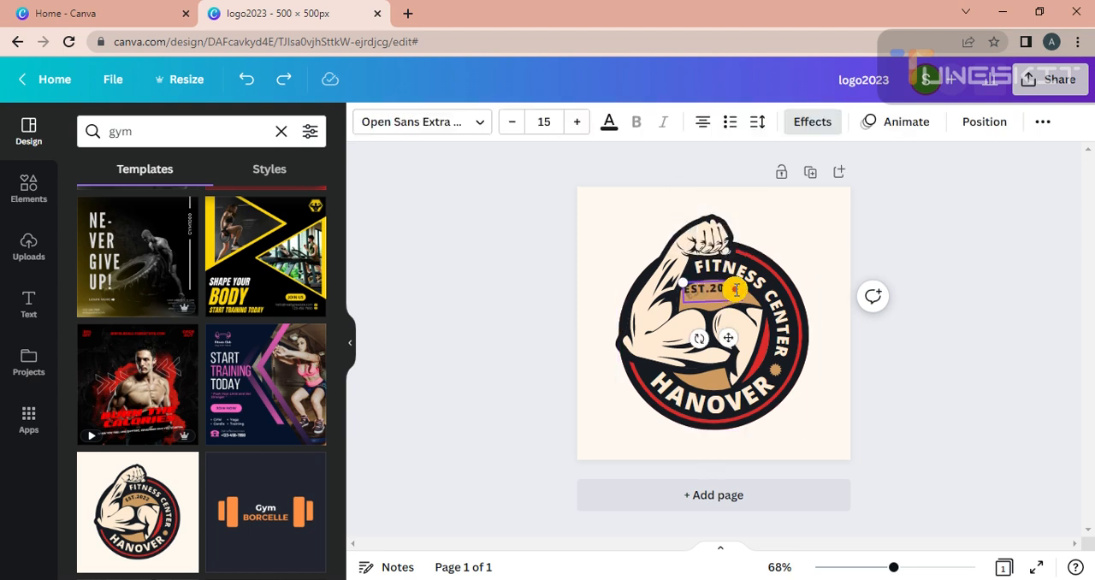
pyautogui.press('BackSpace')
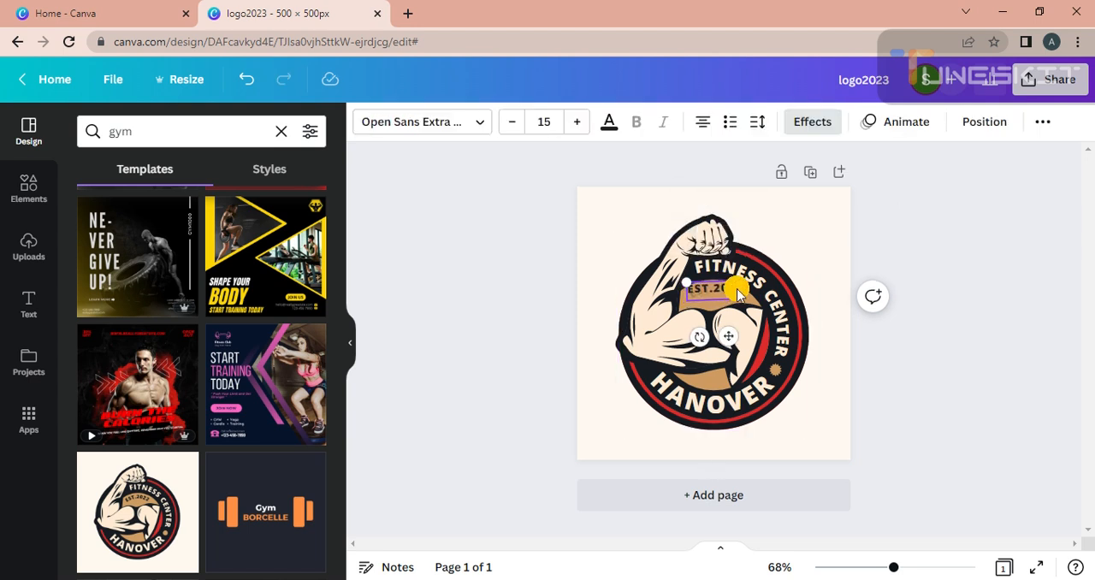
pyautogui.write('3')
pyautogui.click(901, 209)
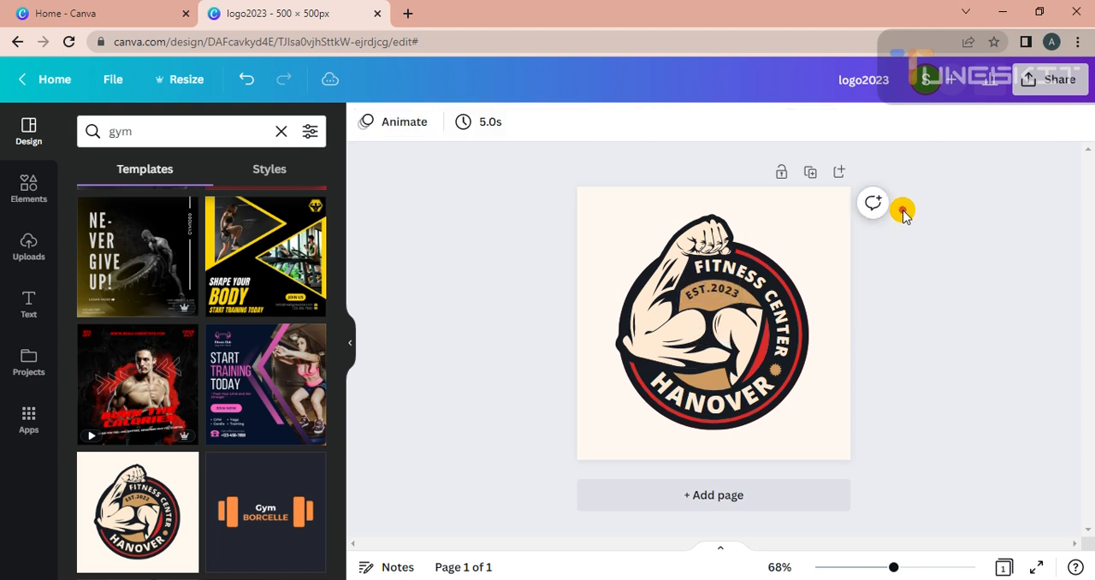
# Step: Replace the curved HANOVER text along the badge's lower edge with ROCKS
pyautogui.doubleClick(716, 410)
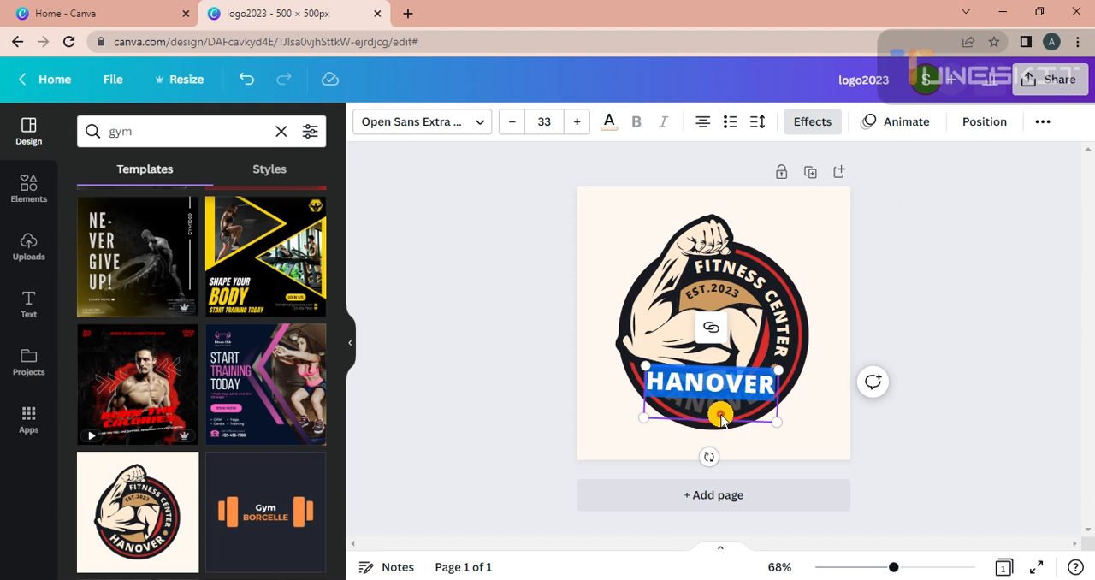
pyautogui.click(713, 379)
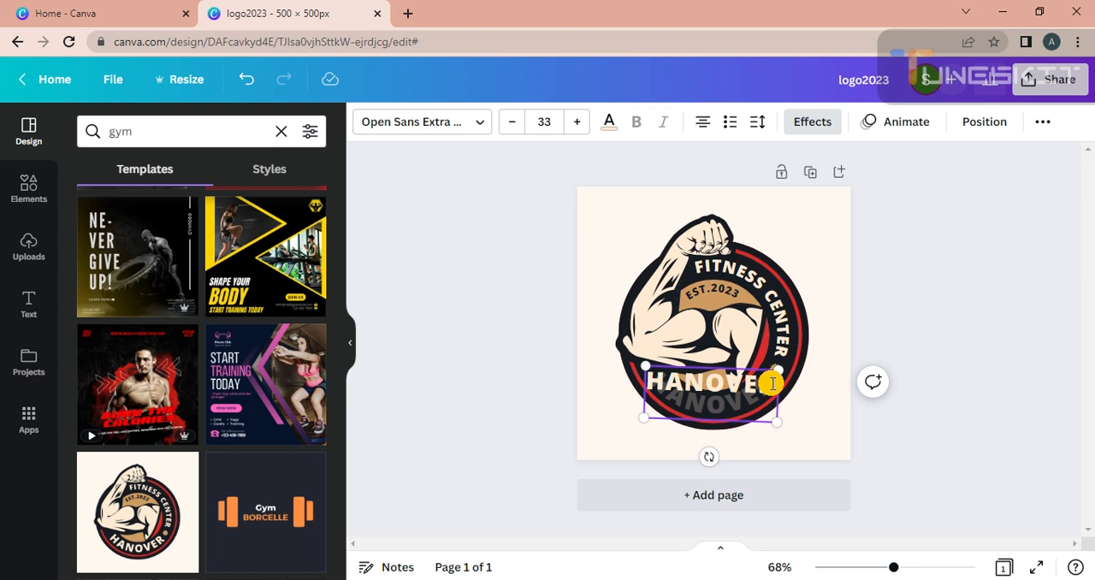
pyautogui.press('BackSpace')
pyautogui.press('BackSpace')
pyautogui.press('BackSpace')
pyautogui.press('BackSpace')
pyautogui.press('BackSpace')
pyautogui.press('BackSpace')
pyautogui.write('ROK')
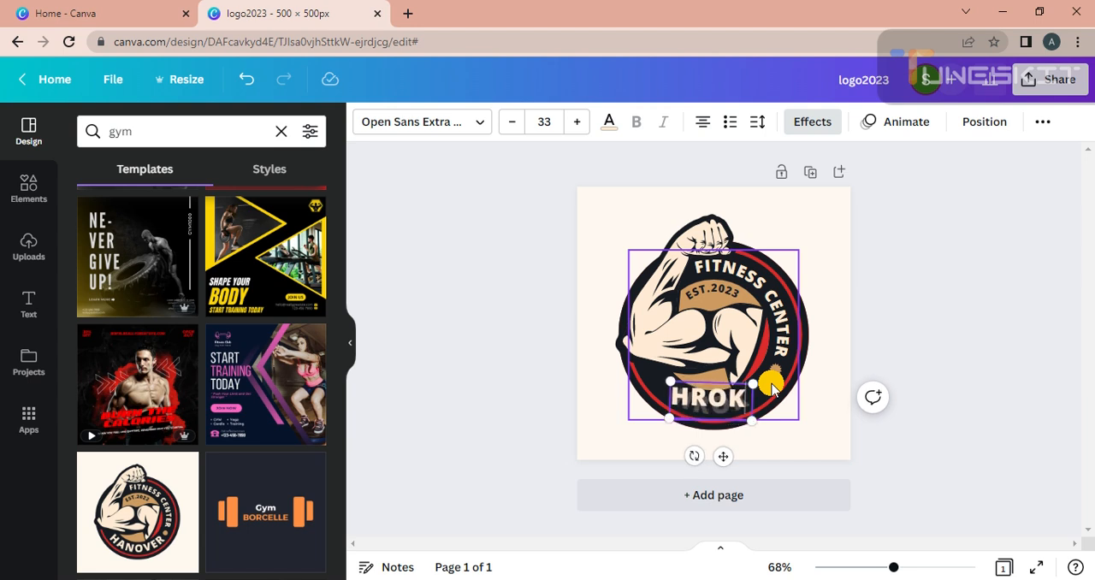
pyautogui.write('C')
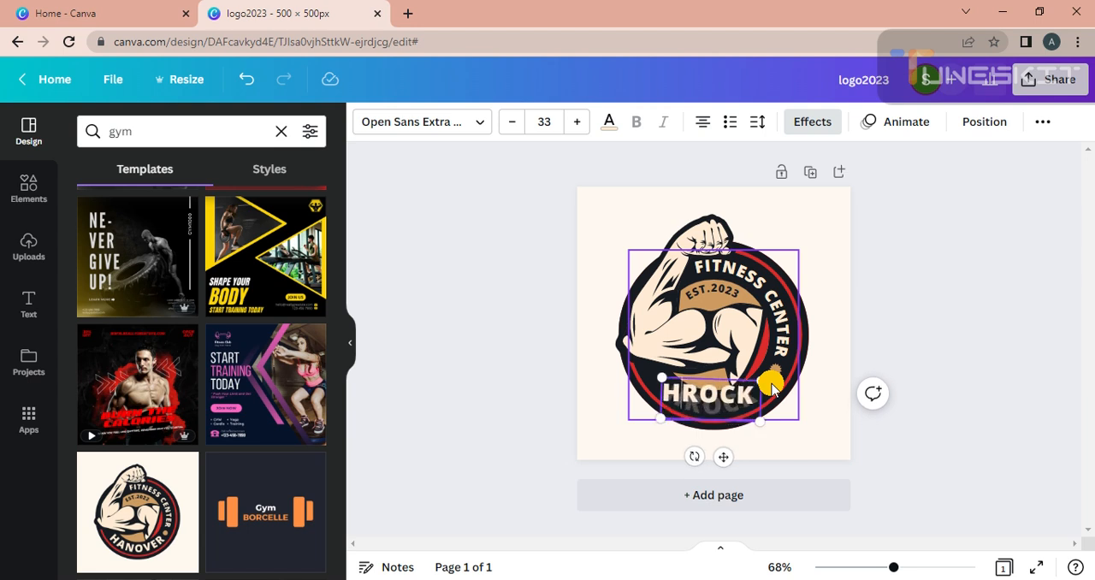
pyautogui.press('BackSpace')
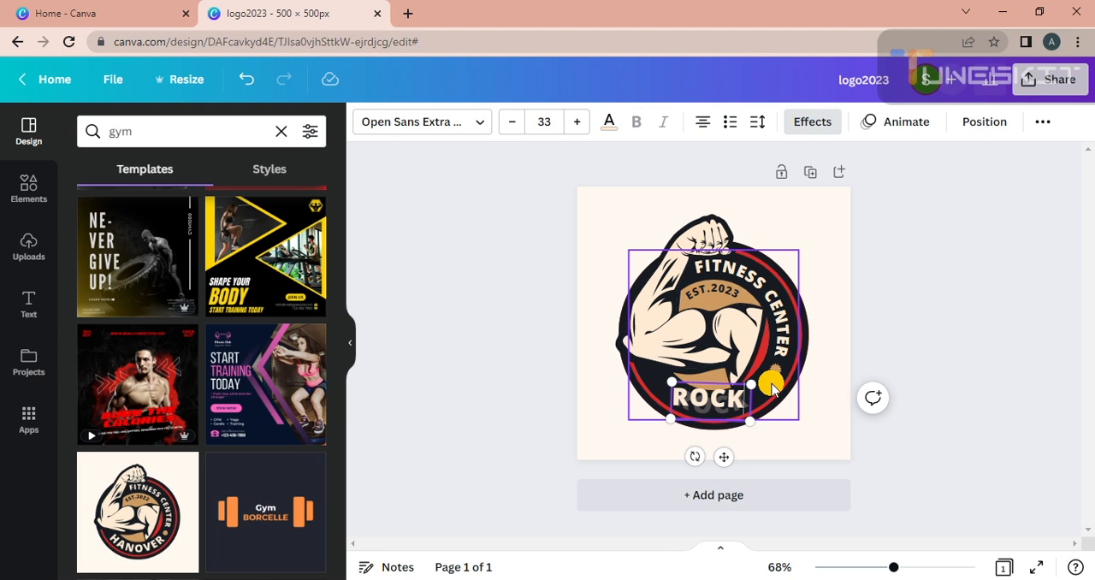
pyautogui.write('S')
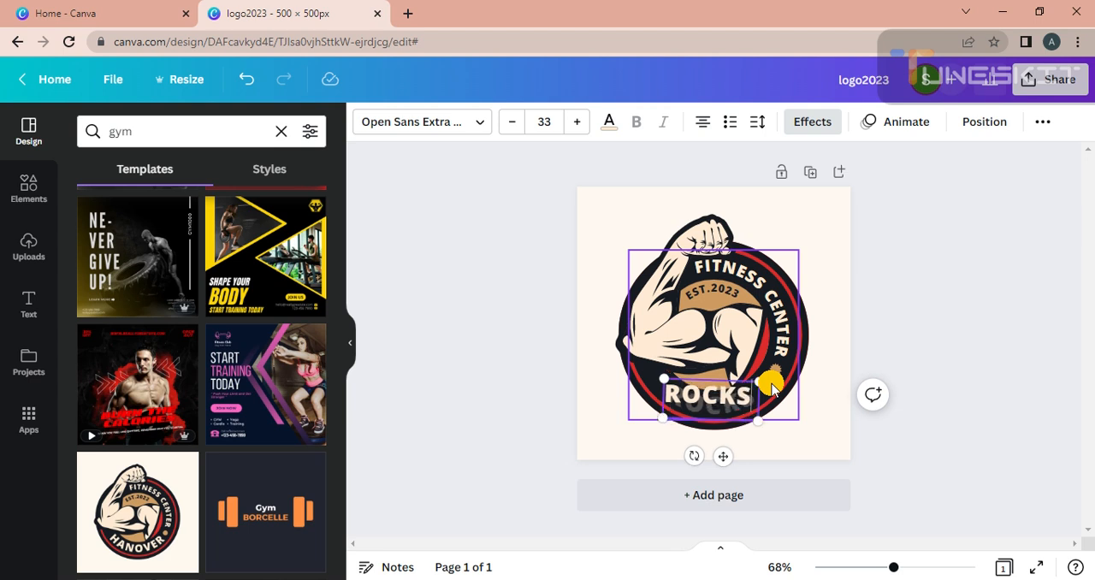
pyautogui.click(912, 313)
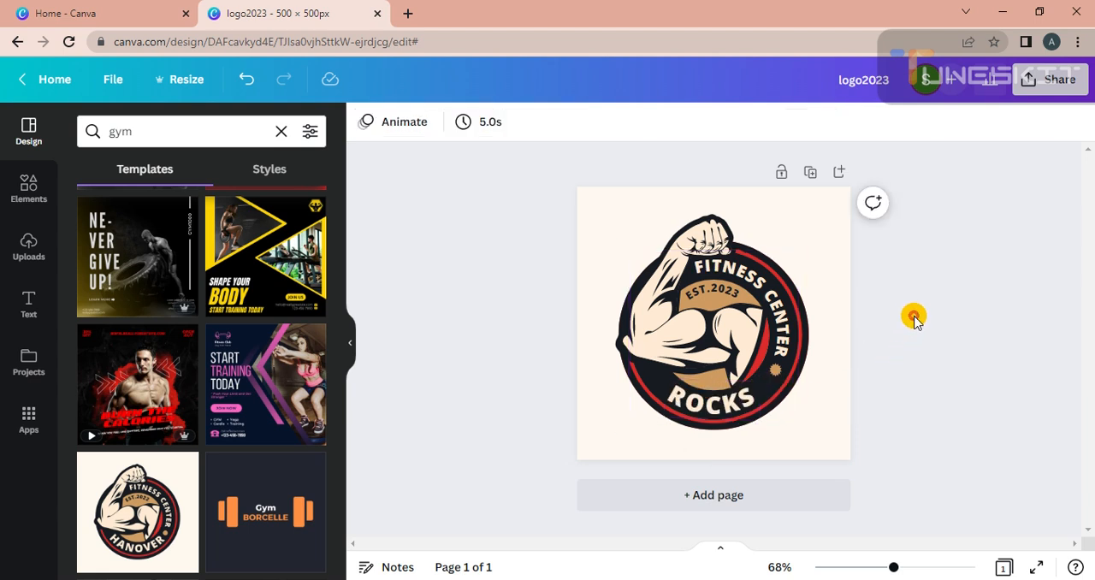
# Step: Replace the curved ROCKS text along the badge's lower edge with GOLDS
pyautogui.doubleClick(723, 400)
pyautogui.press('BackSpace')
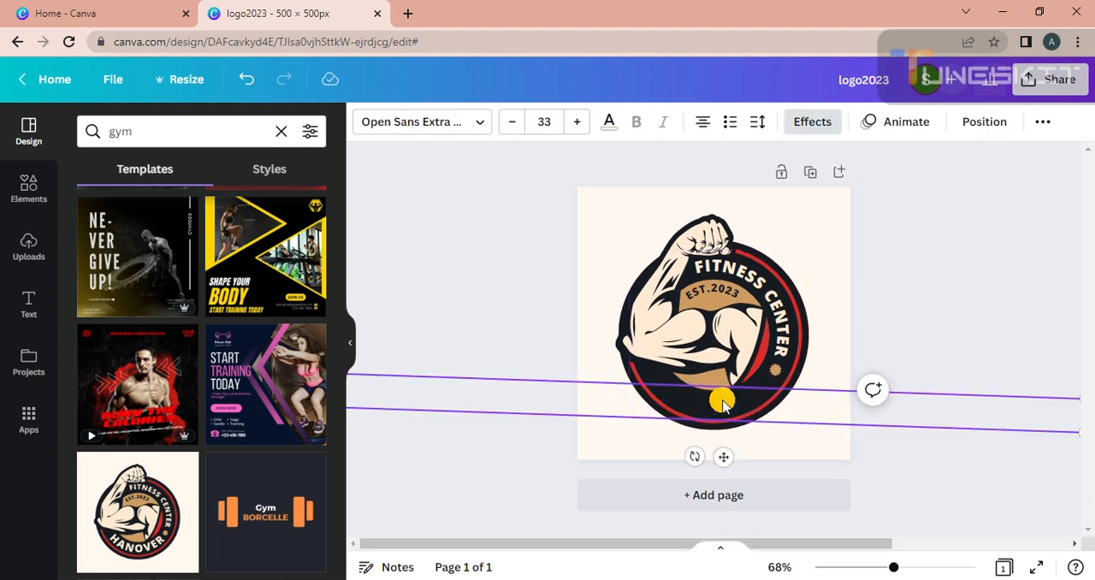
pyautogui.hotkey('ctrl', 'z')
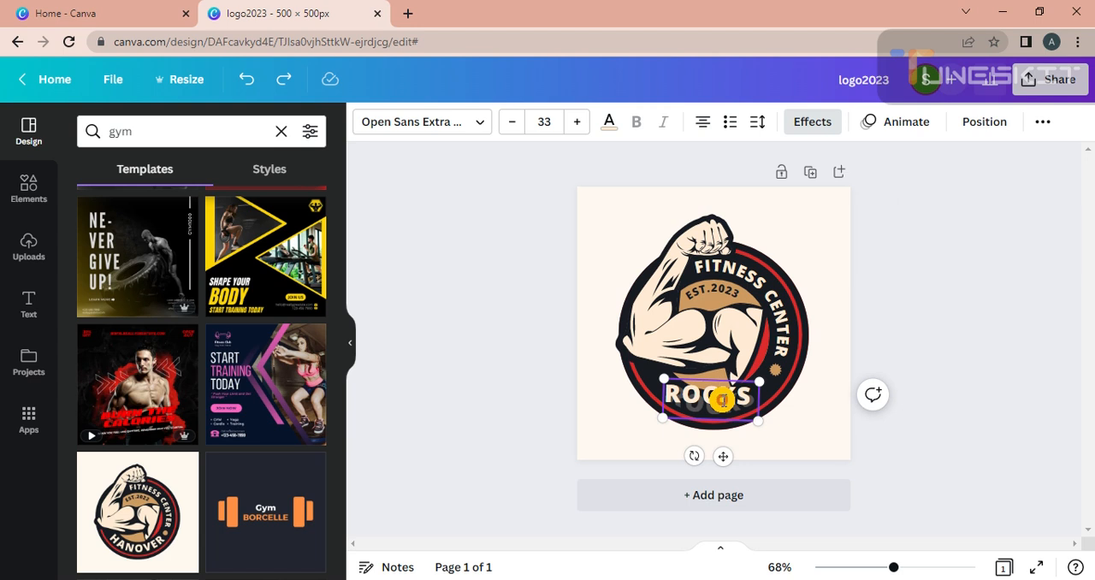
pyautogui.press('BackSpace')
pyautogui.press('BackSpace')
pyautogui.press('BackSpace')
pyautogui.write('GO')
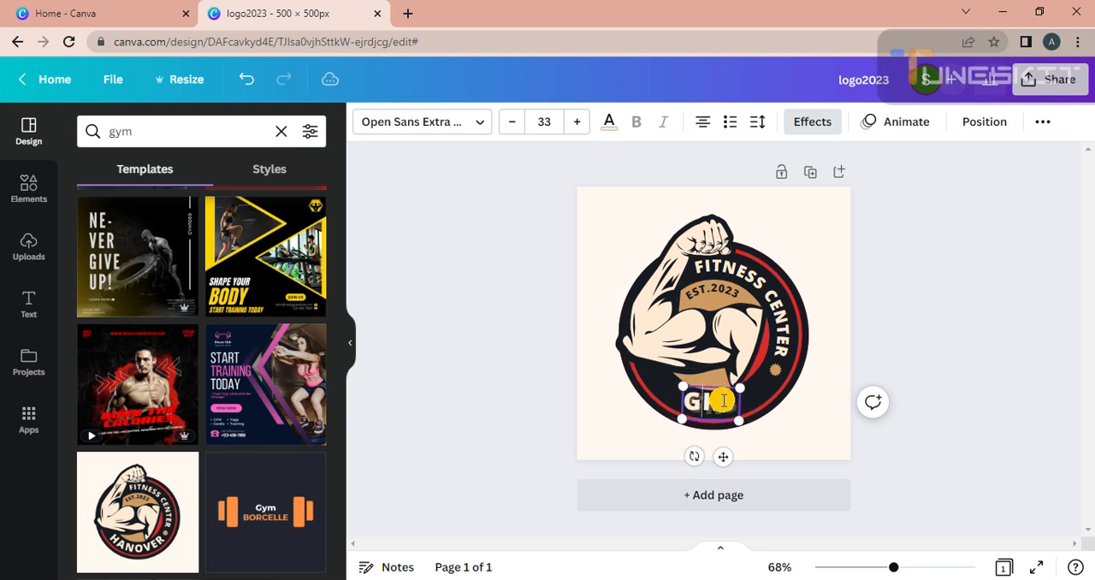
pyautogui.write('LDSK')
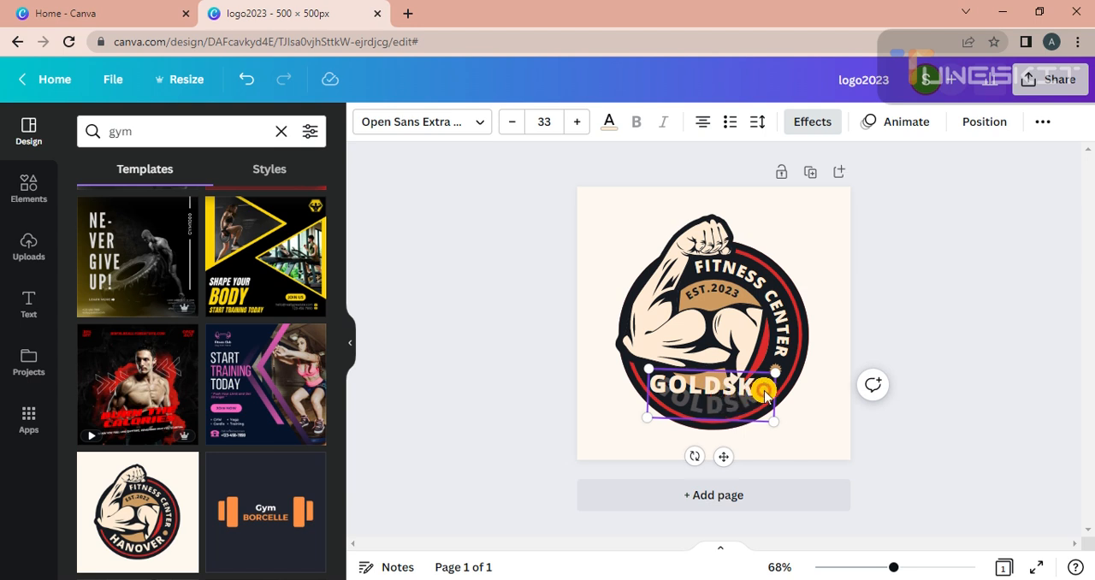
pyautogui.press('Delete')
pyautogui.press('Delete')
pyautogui.click(828, 342)
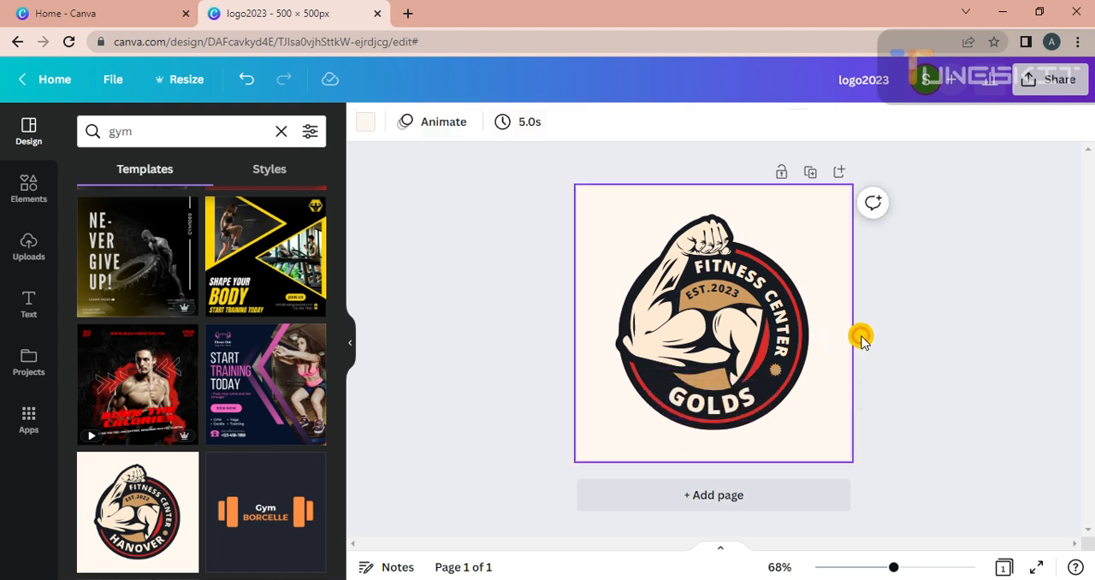
pyautogui.click(882, 289)
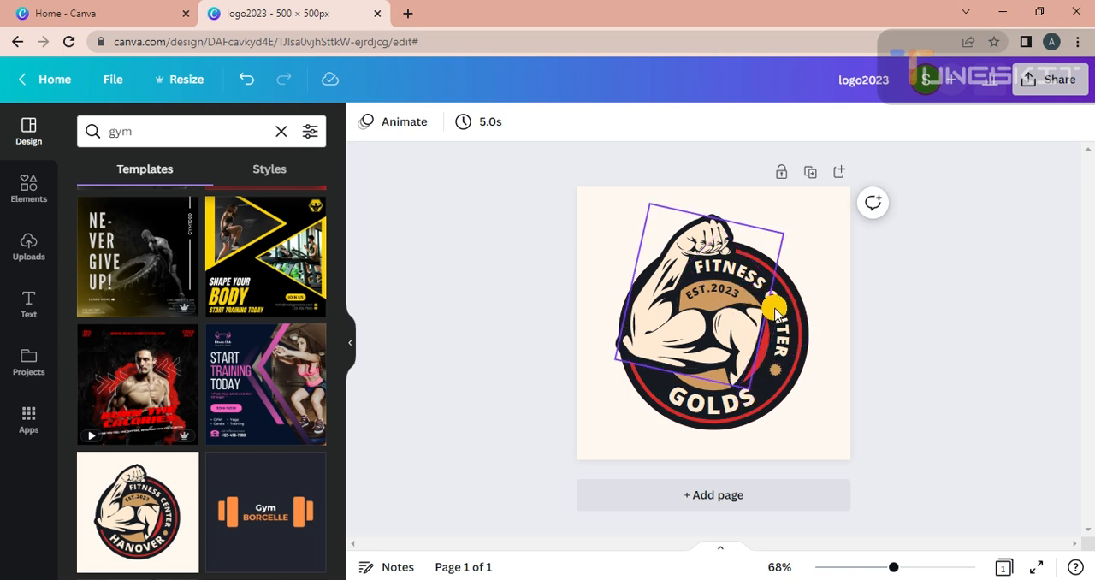
pyautogui.click(777, 362)
pyautogui.click(530, 400)
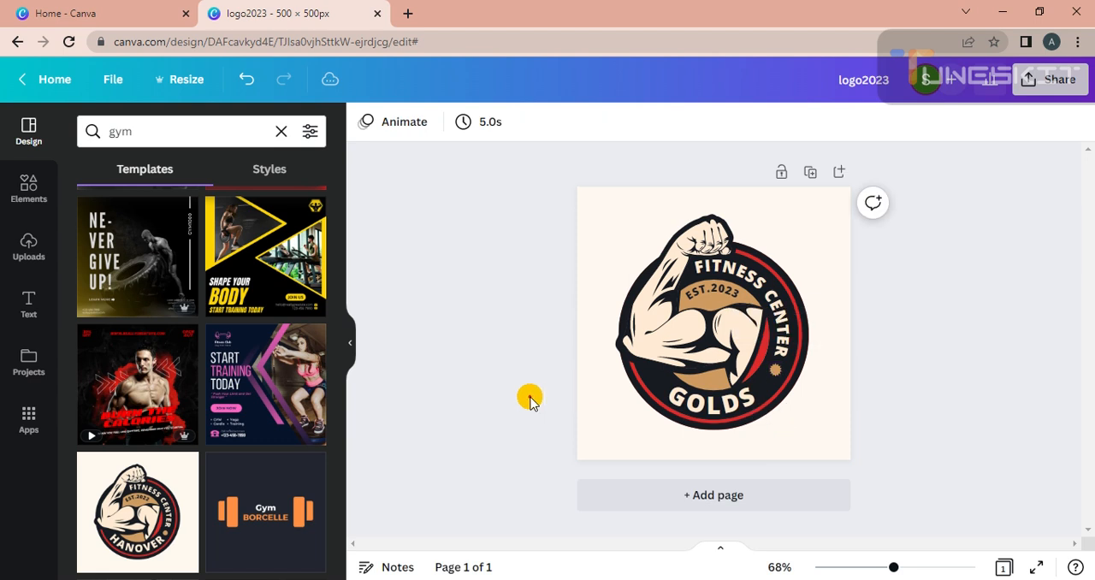
pyautogui.click(642, 386)
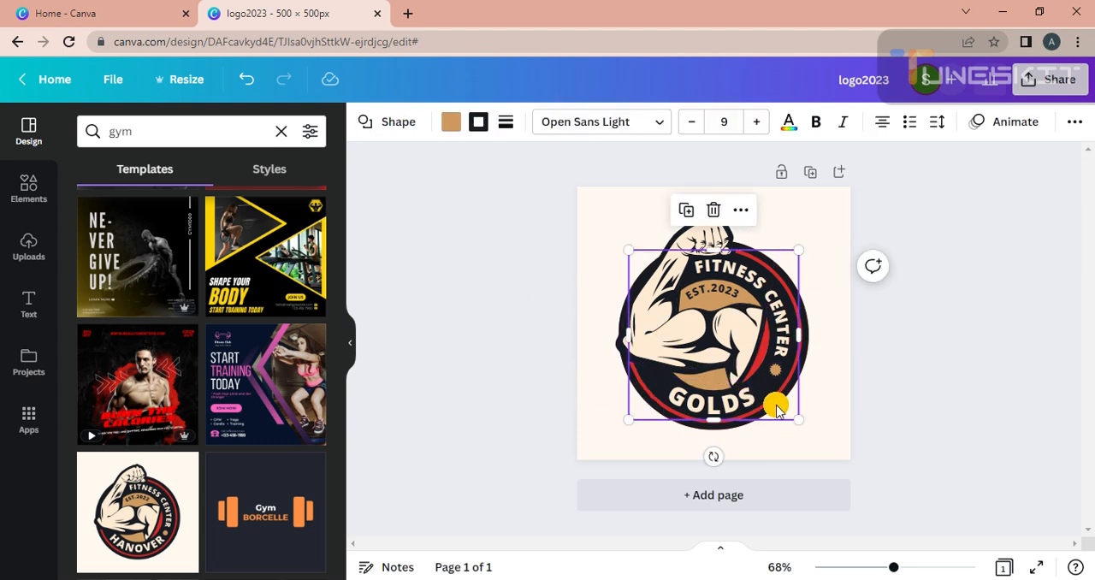
pyautogui.click(723, 427)
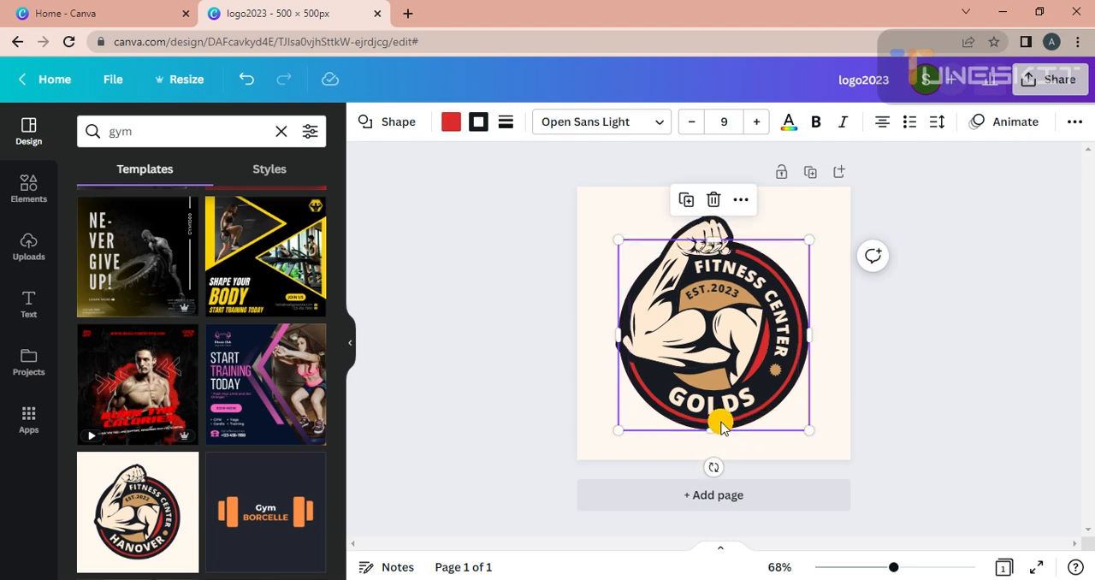
pyautogui.click(721, 412)
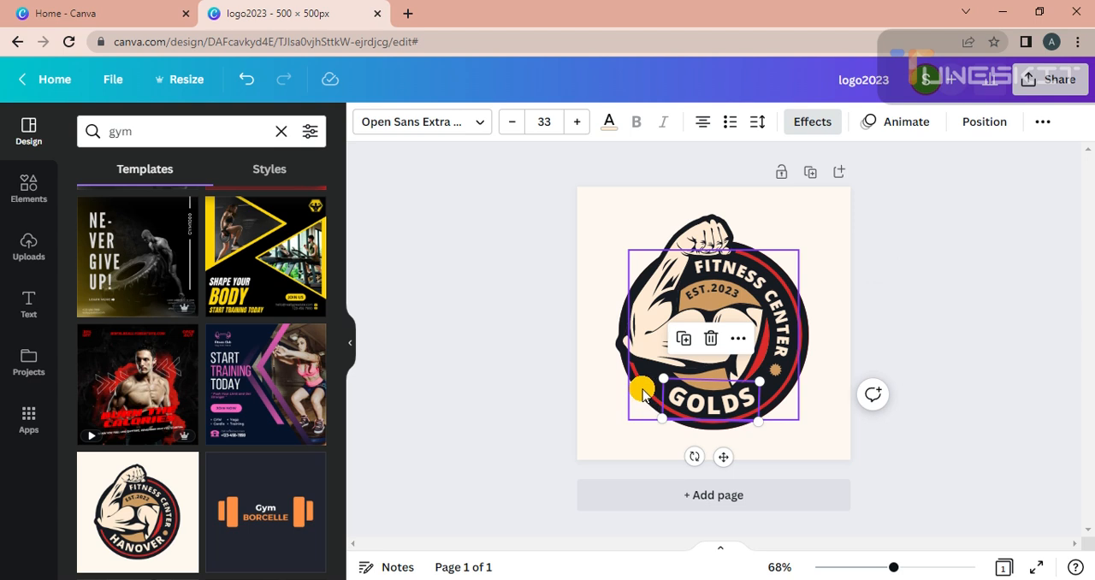
pyautogui.click(643, 392)
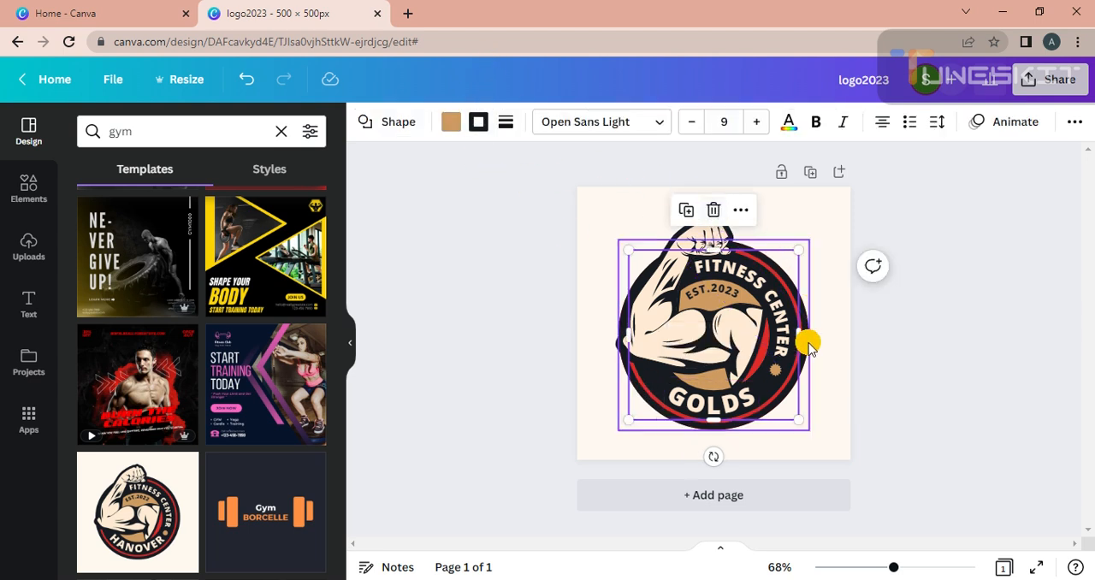
pyautogui.click(902, 342)
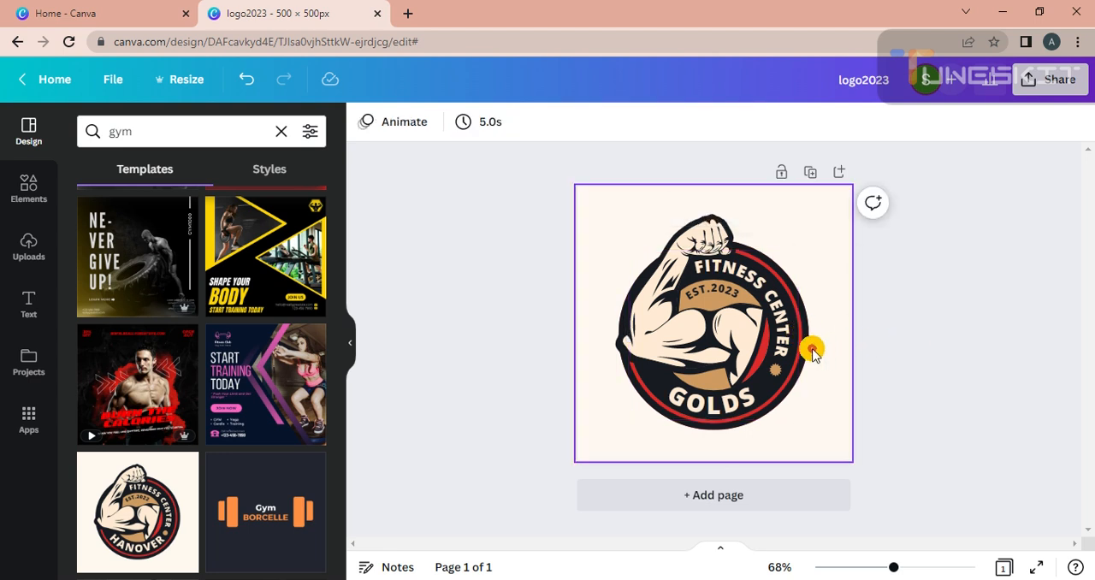
# Step: Recolor the bright red crescent behind the upper arm to the custom dark red #BB1111
pyautogui.click(760, 361)
pyautogui.click(366, 121)
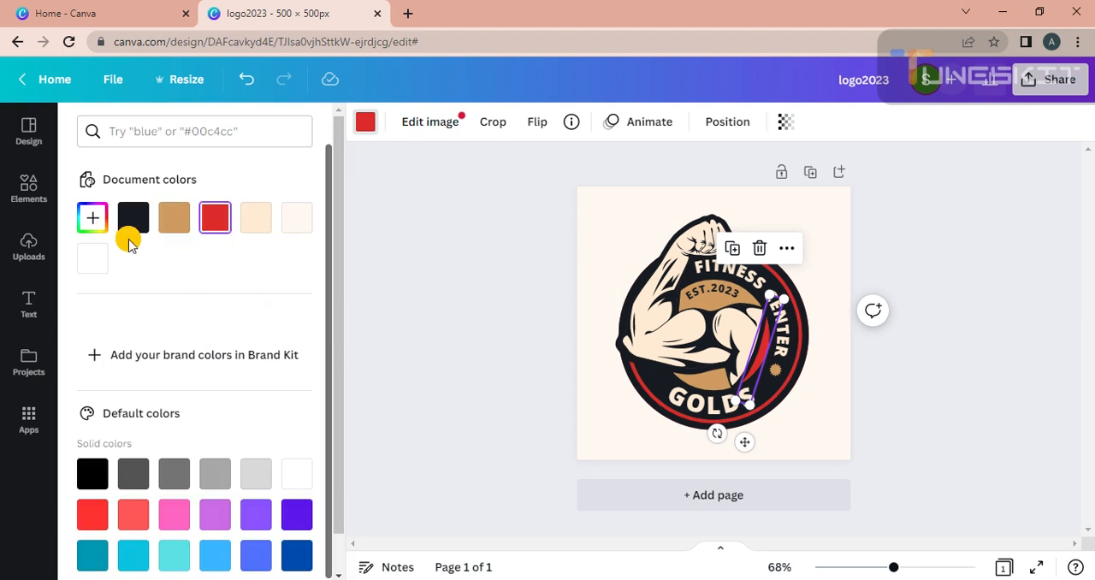
pyautogui.click(92, 217)
pyautogui.moveTo(269, 264); pyautogui.dragTo(292, 278)
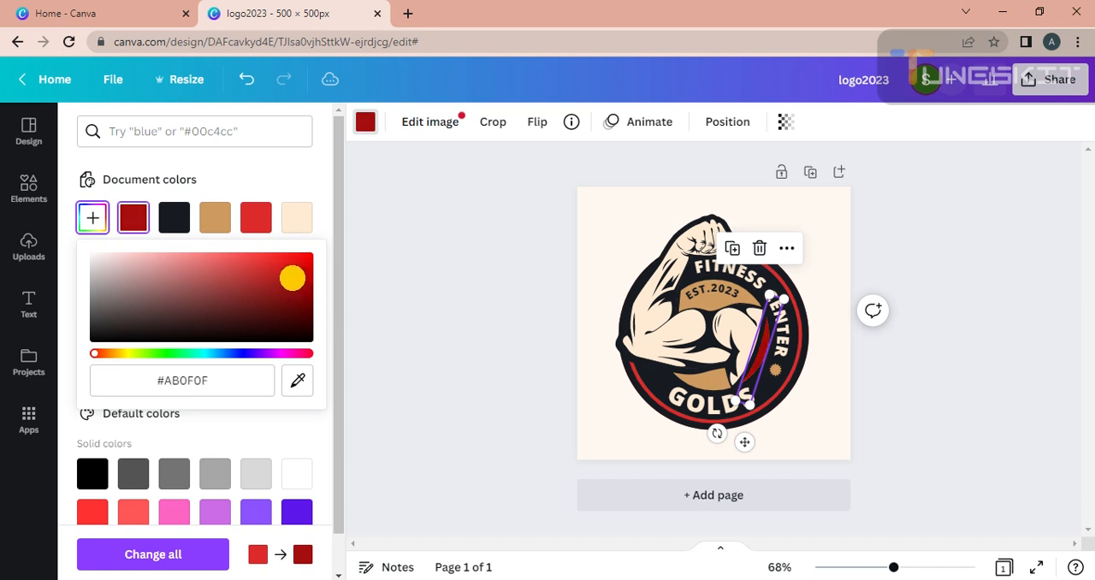
pyautogui.click(119, 353)
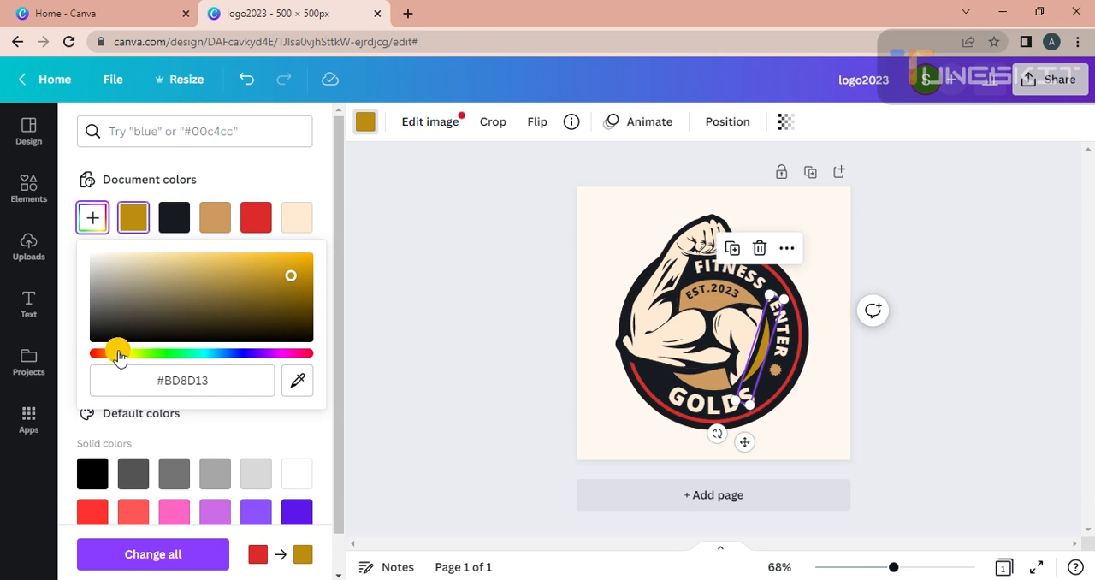
pyautogui.moveTo(109, 357); pyautogui.dragTo(85, 350)
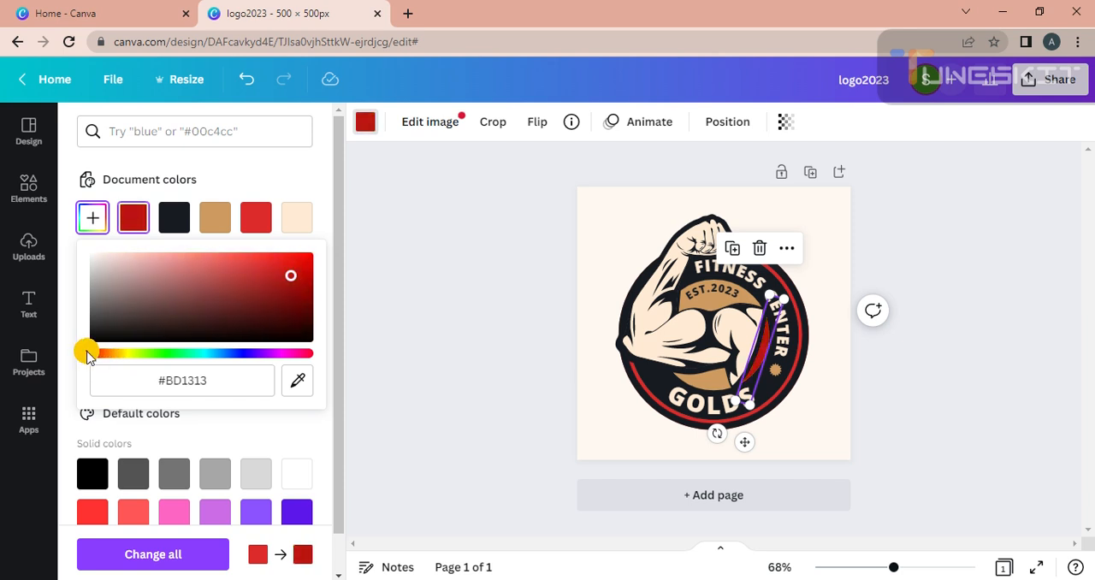
pyautogui.click(287, 274)
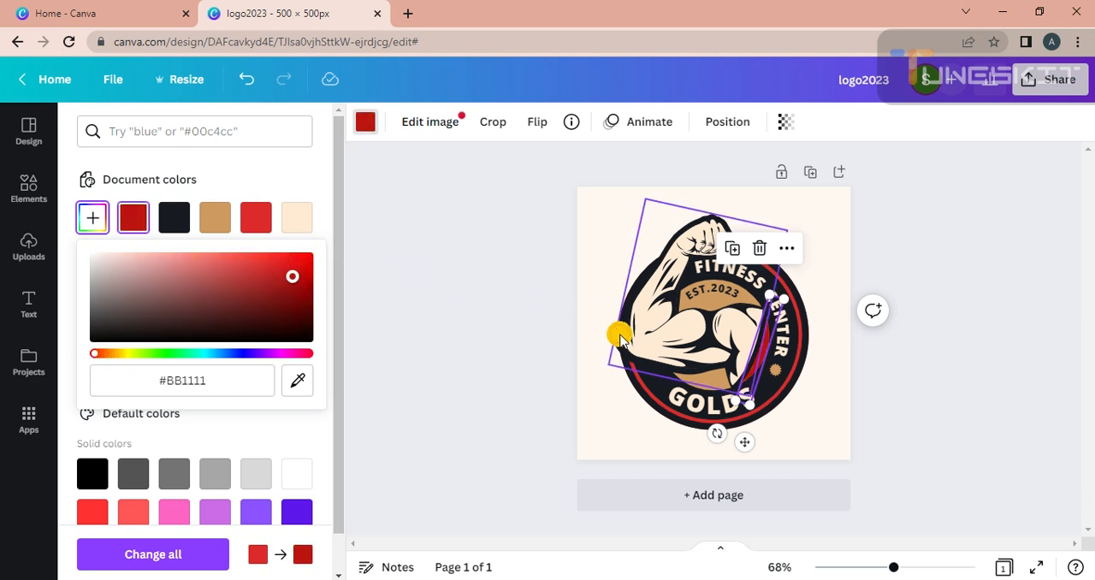
pyautogui.click(627, 404)
pyautogui.click(612, 399)
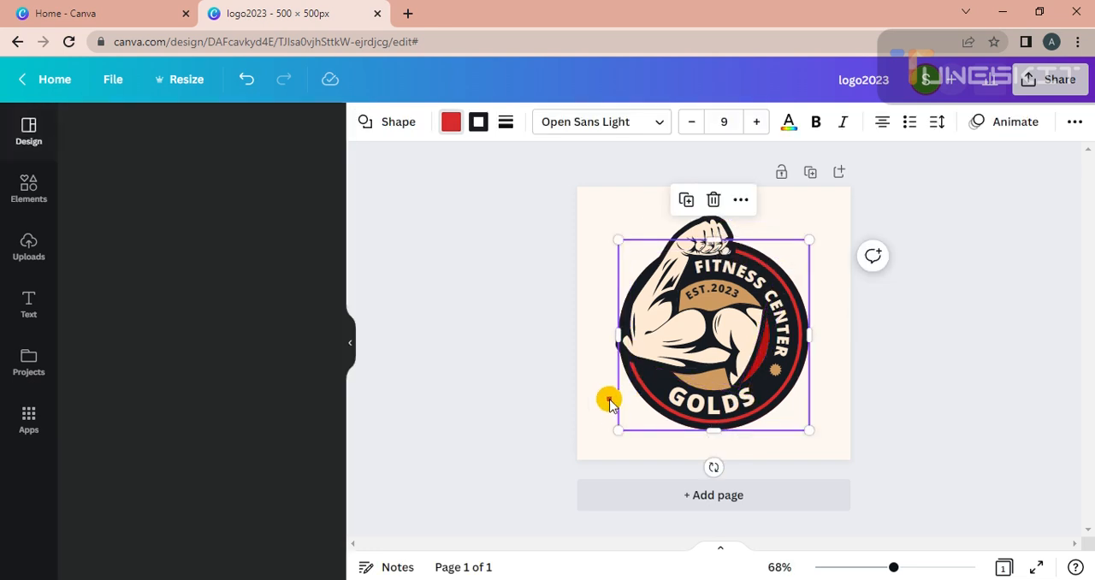
pyautogui.click(594, 405)
# Step: Recolor the badge's red ring with the same dark red already used on the crescent
pyautogui.moveTo(892, 567); pyautogui.dragTo(921, 567)
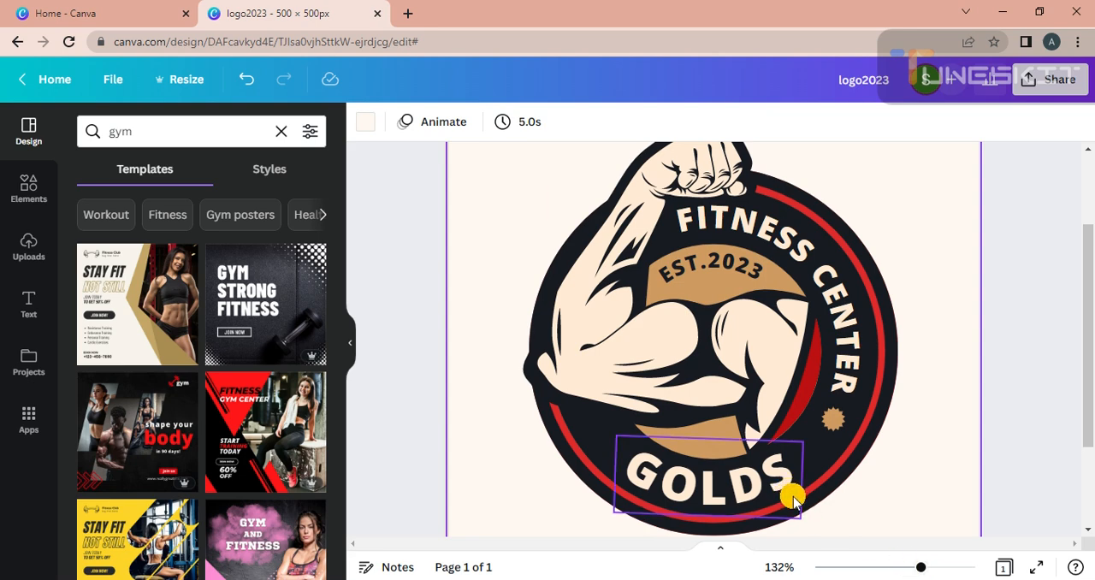
pyautogui.click(878, 387)
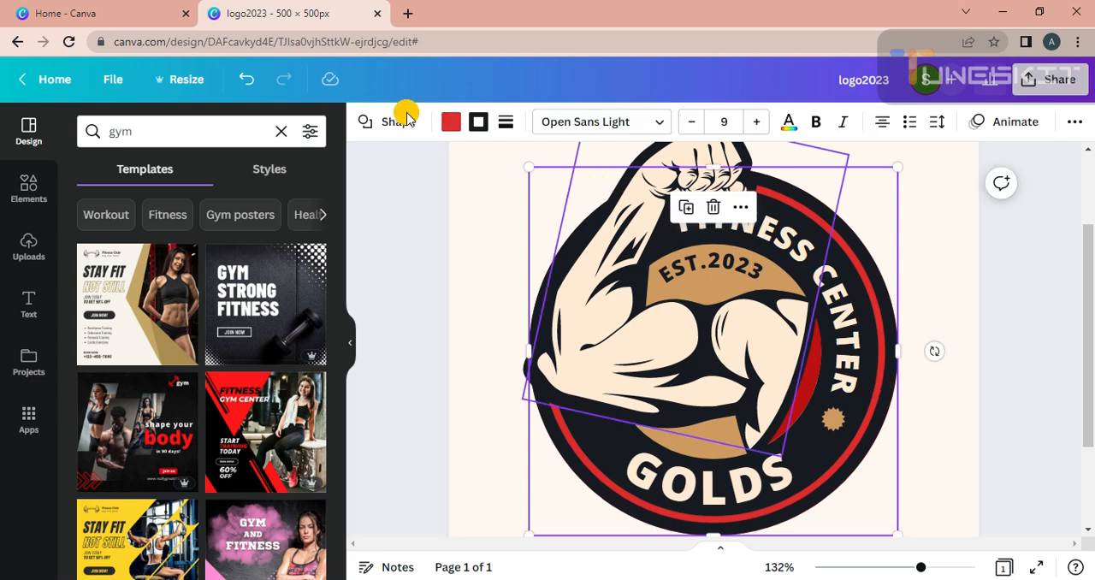
pyautogui.click(450, 121)
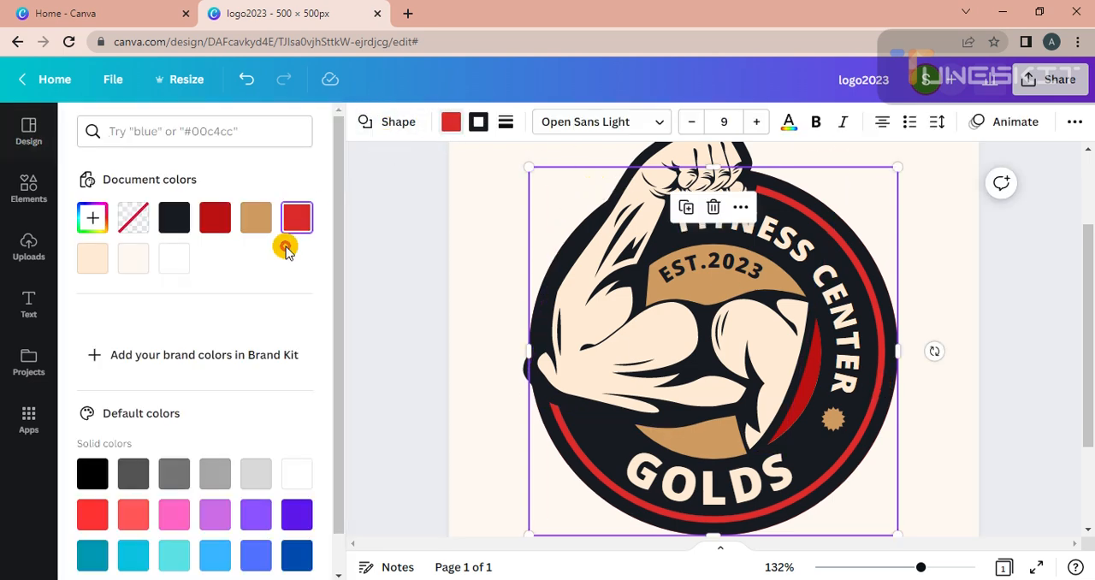
pyautogui.click(214, 218)
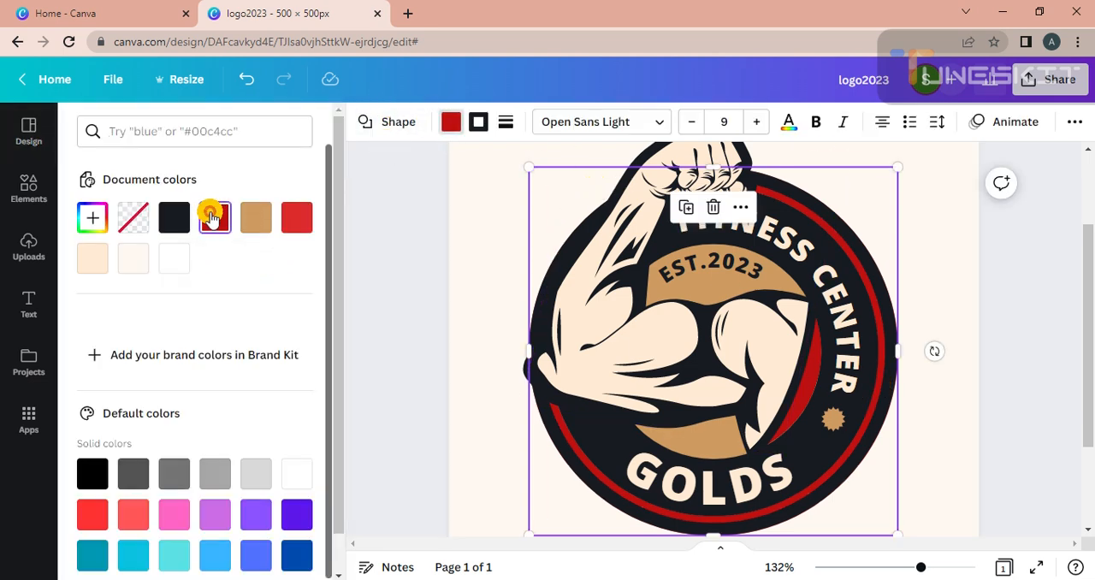
pyautogui.click(364, 344)
# Step: Change the flexed arm's cream skin color to the default solid orange, after trying tan and light orange
pyautogui.click(602, 370)
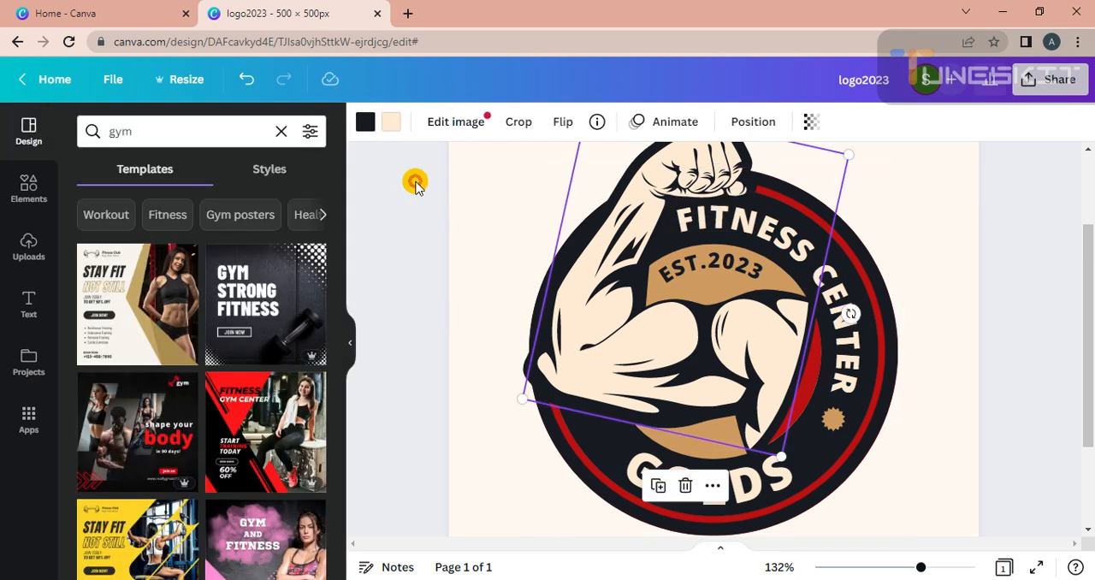
pyautogui.click(389, 128)
pyautogui.click(220, 221)
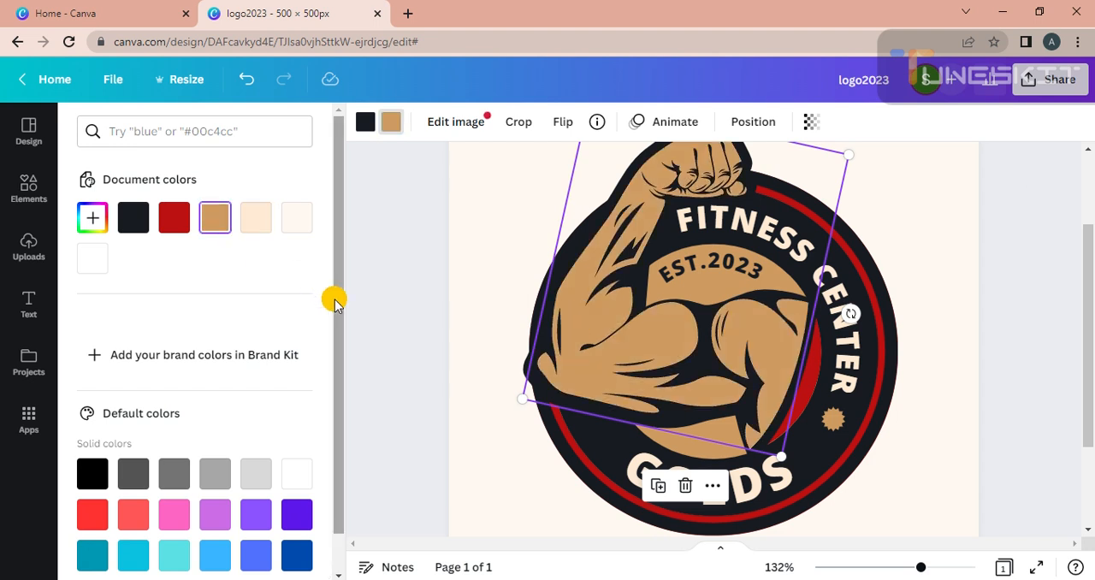
pyautogui.moveTo(334, 306); pyautogui.dragTo(337, 365)
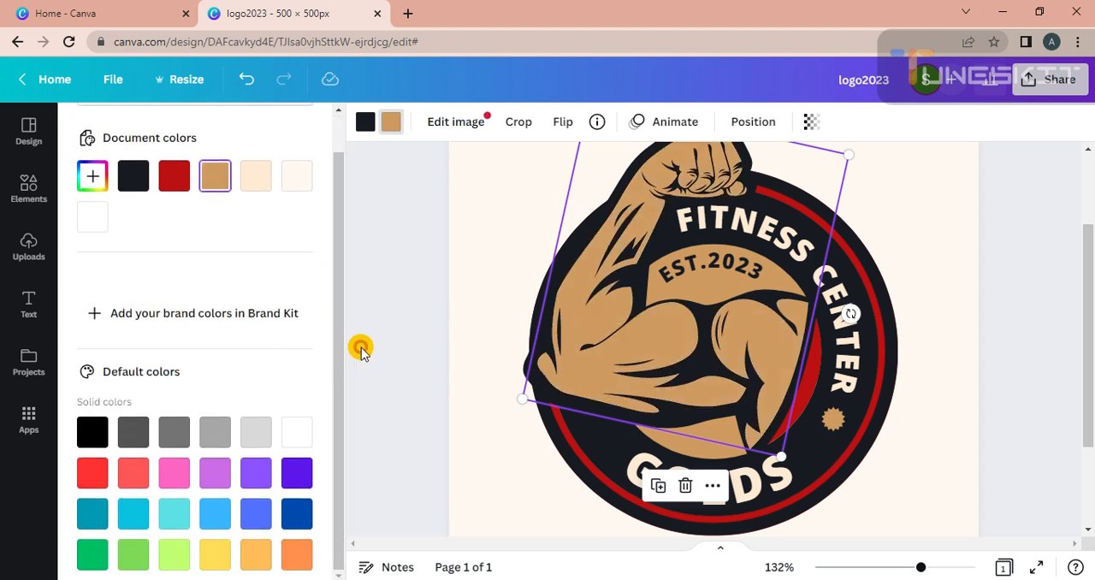
pyautogui.click(255, 554)
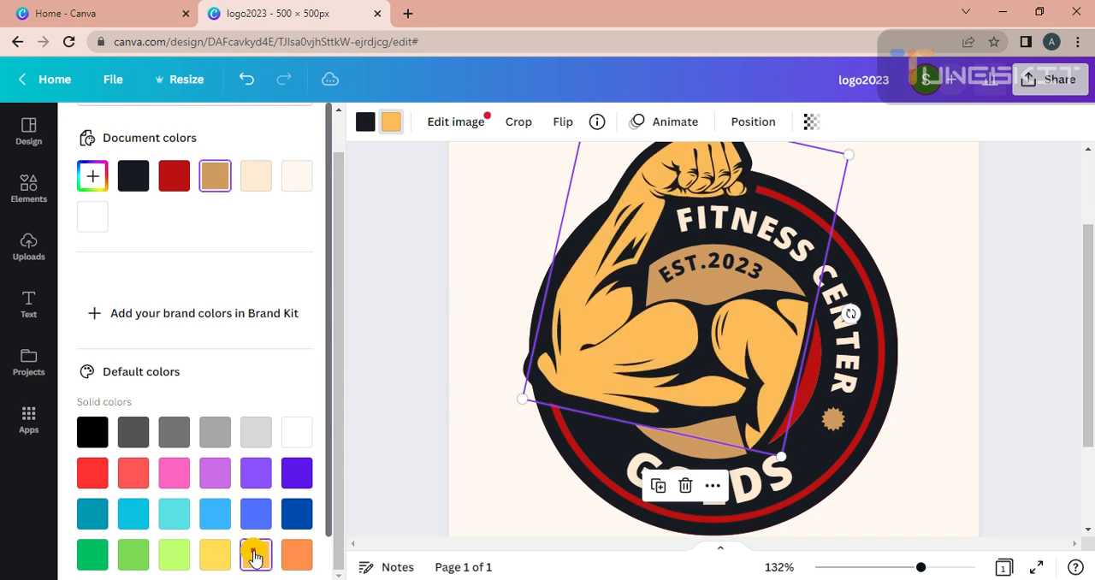
pyautogui.click(299, 558)
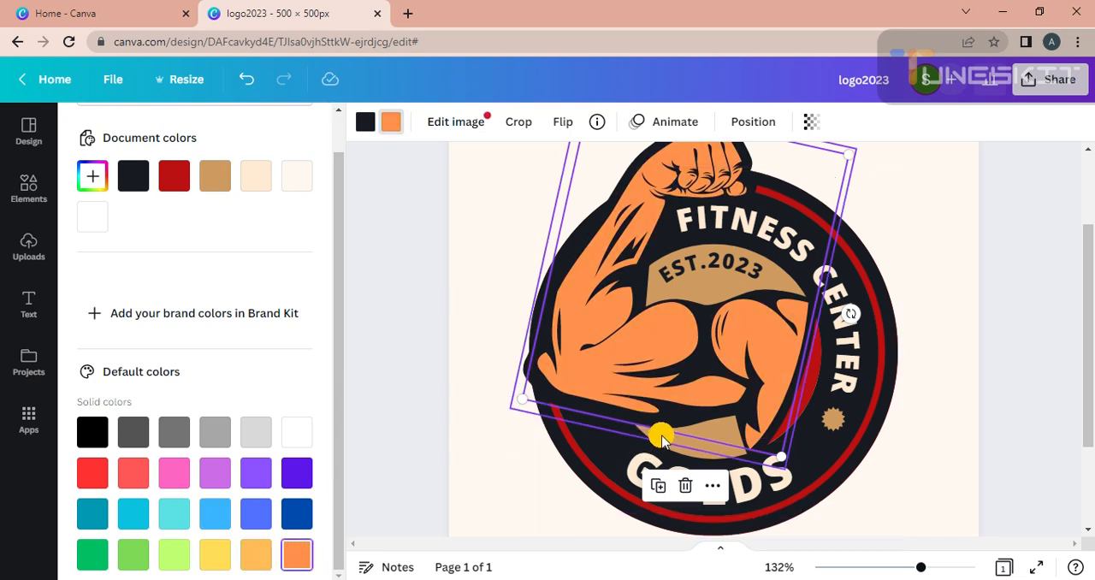
pyautogui.click(496, 260)
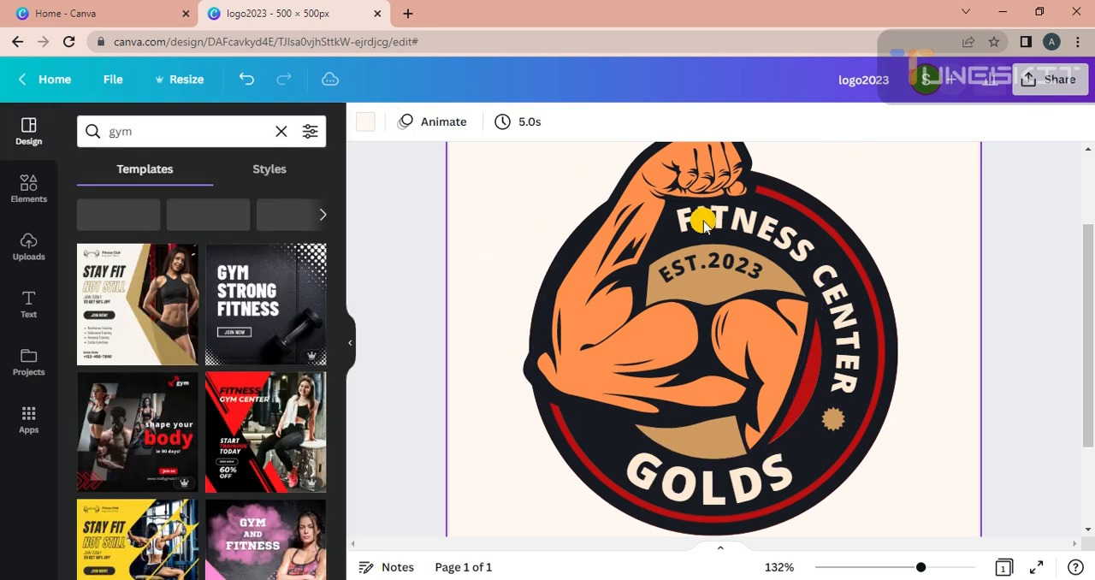
pyautogui.click(1013, 223)
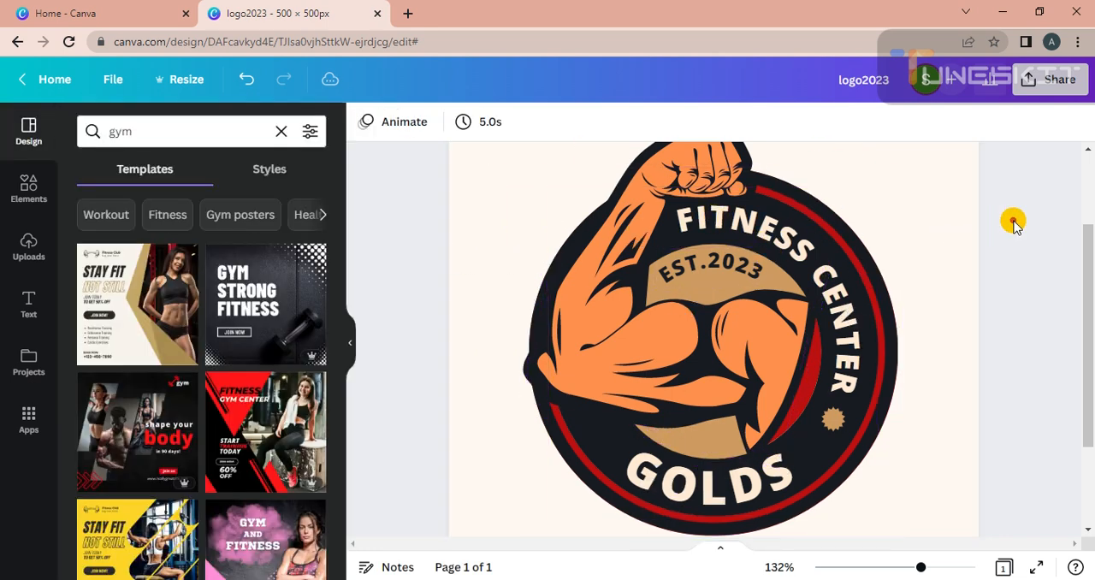
pyautogui.click(834, 416)
pyautogui.click(1032, 322)
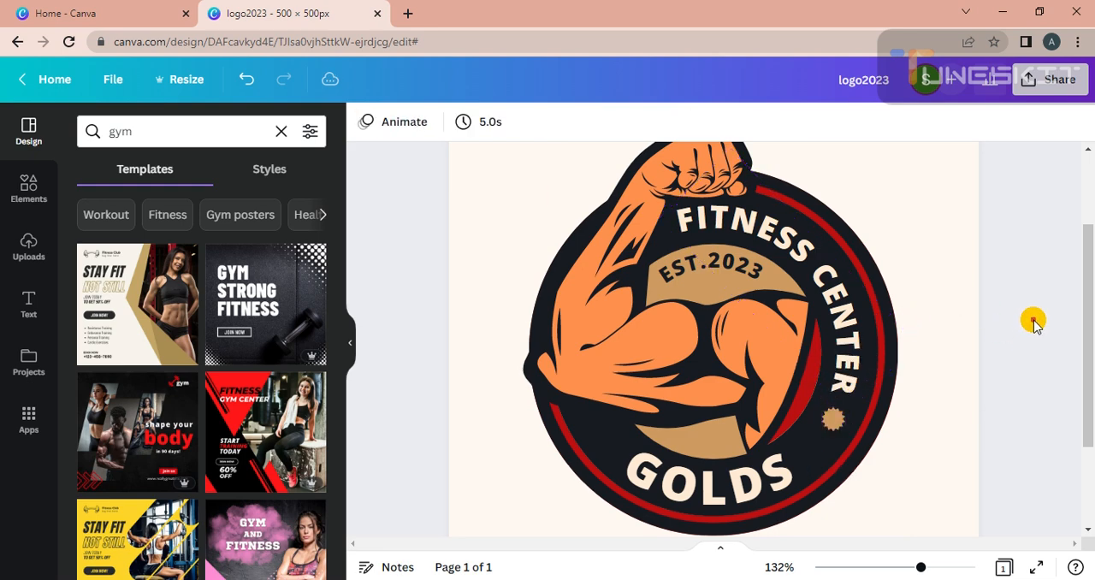
# Step: Set the GOLDS, FITNESS CENTER and EST.2023 texts to white
pyautogui.click(746, 485)
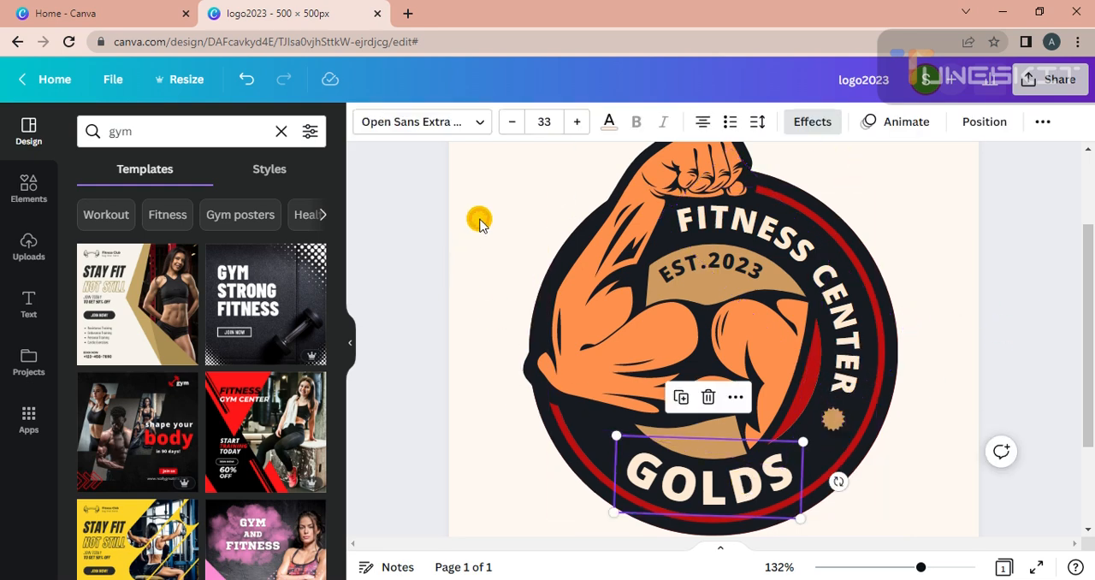
pyautogui.click(609, 125)
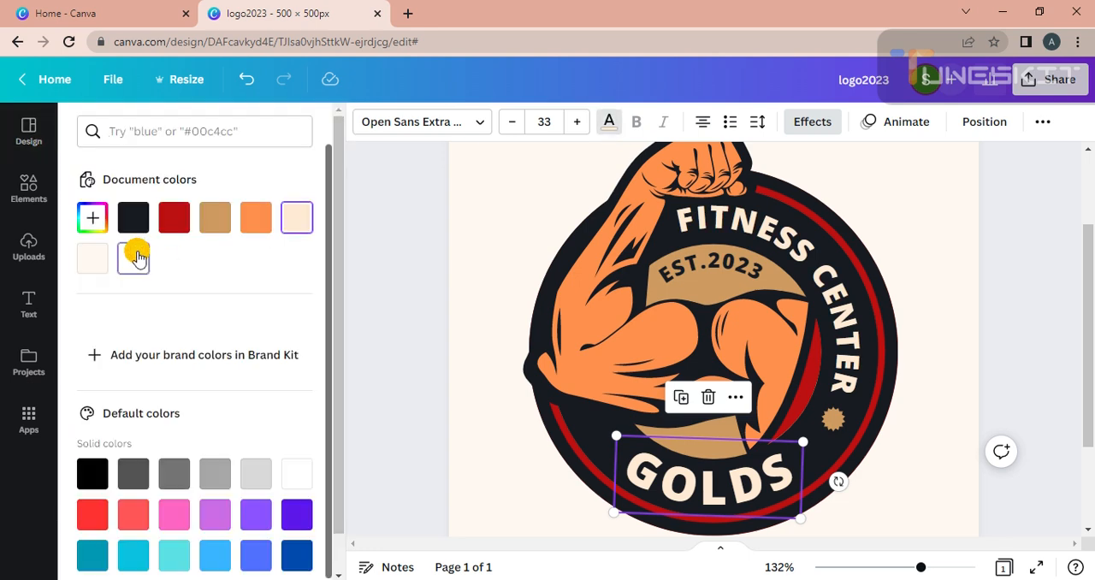
pyautogui.click(134, 258)
pyautogui.click(845, 321)
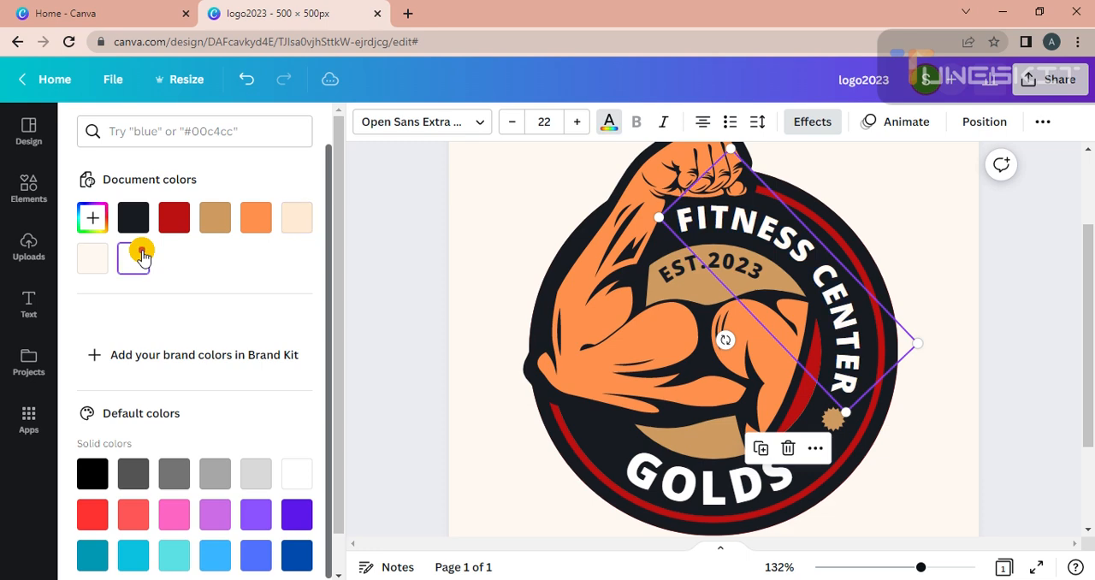
pyautogui.click(672, 265)
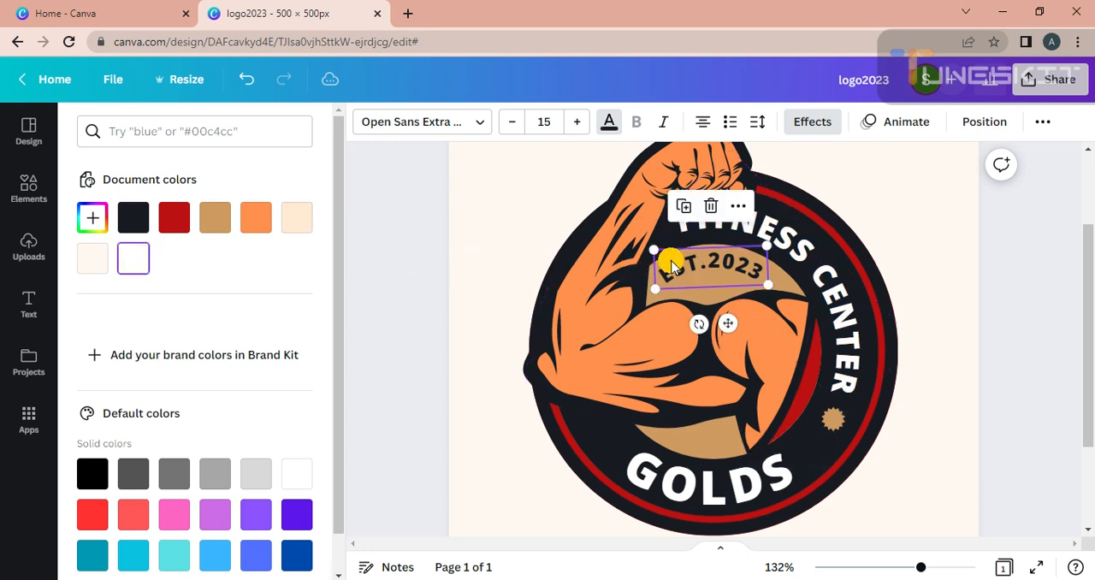
pyautogui.click(135, 258)
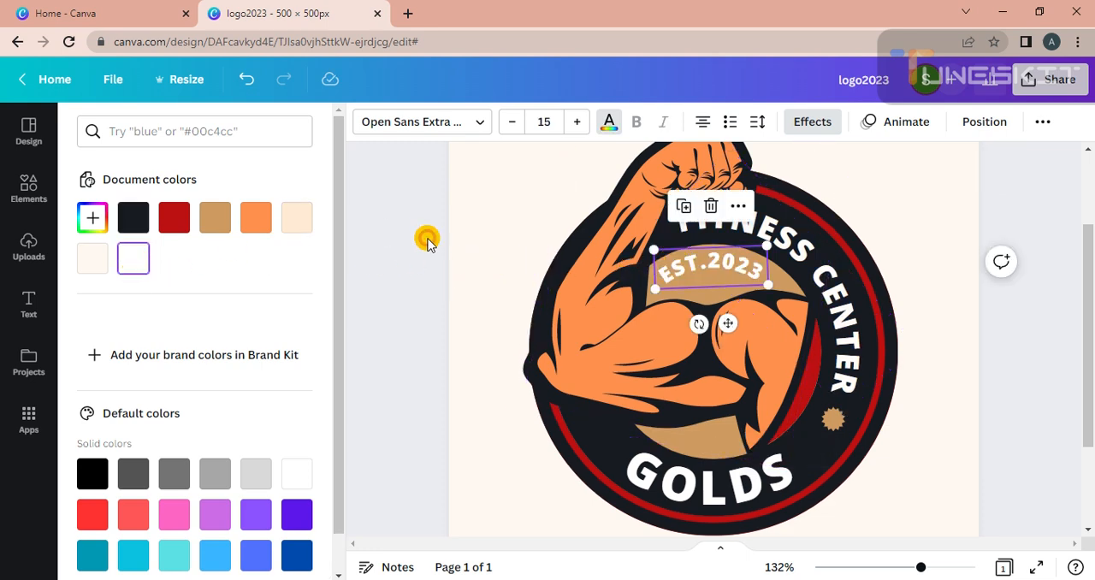
pyautogui.click(427, 241)
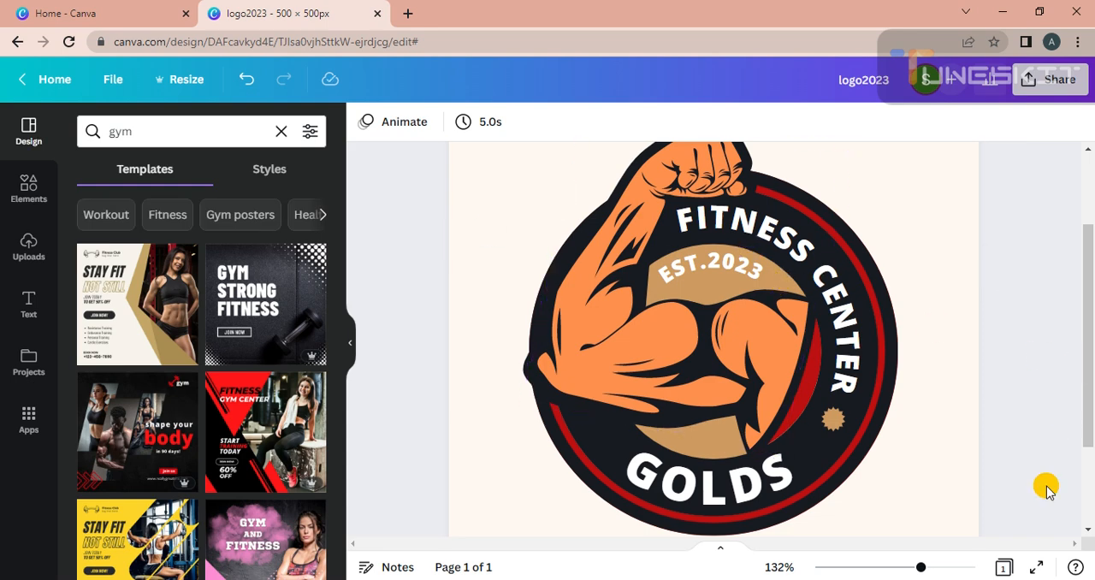
pyautogui.click(898, 579)
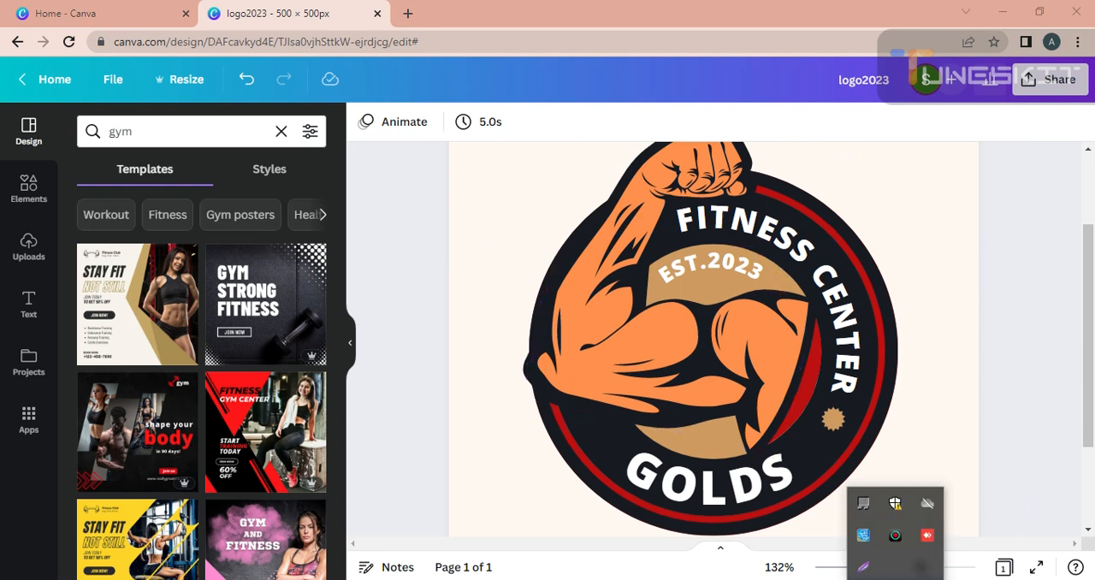
pyautogui.click(899, 534)
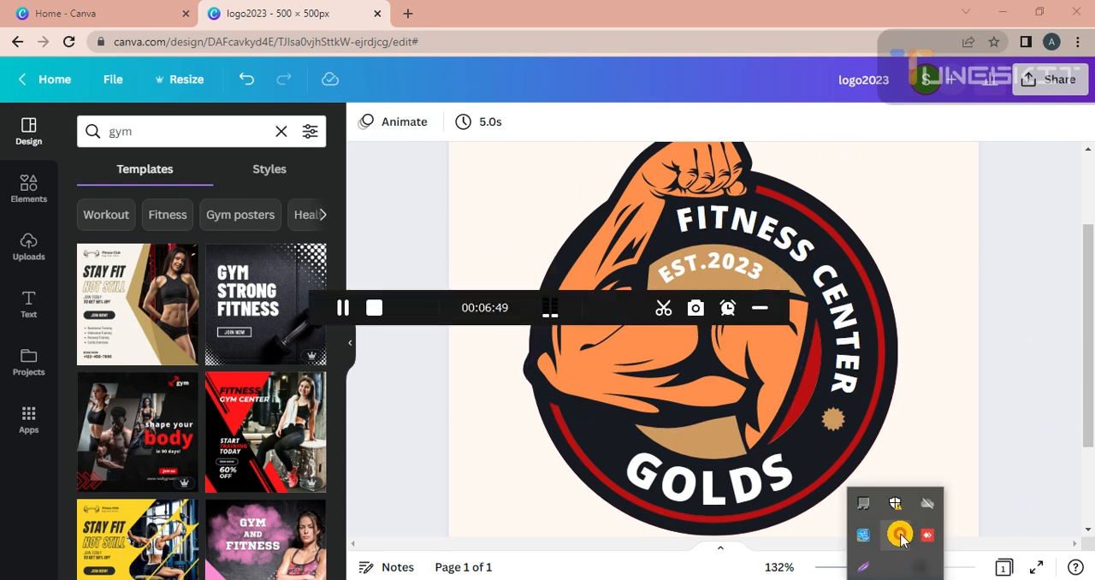
pyautogui.click(760, 307)
# Step: Add a blank second page after the gym logo and search the templates for "islamic education"
pyautogui.moveTo(919, 567); pyautogui.dragTo(899, 566)
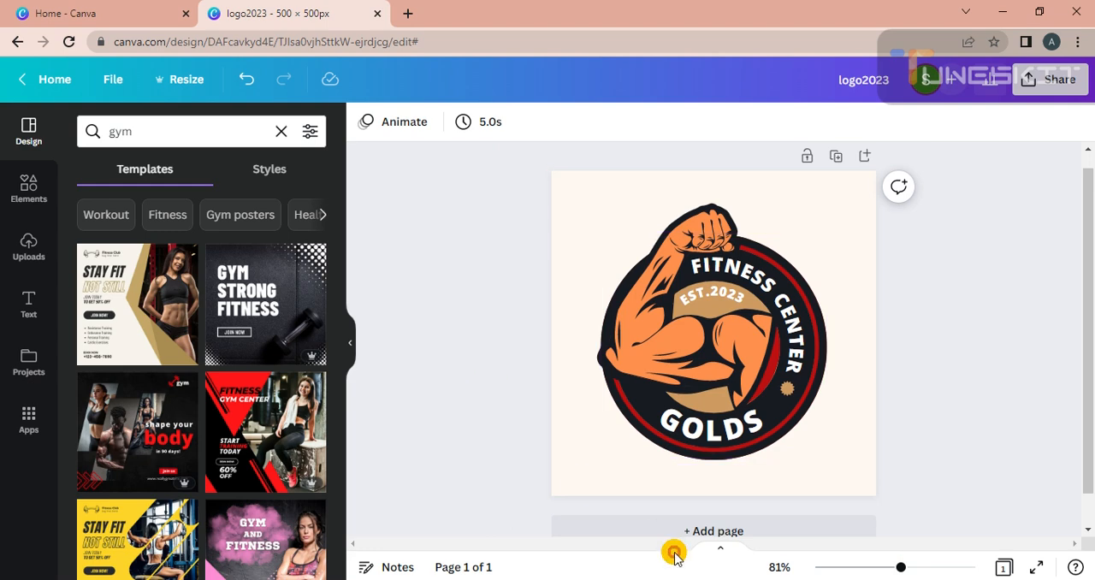
pyautogui.click(707, 531)
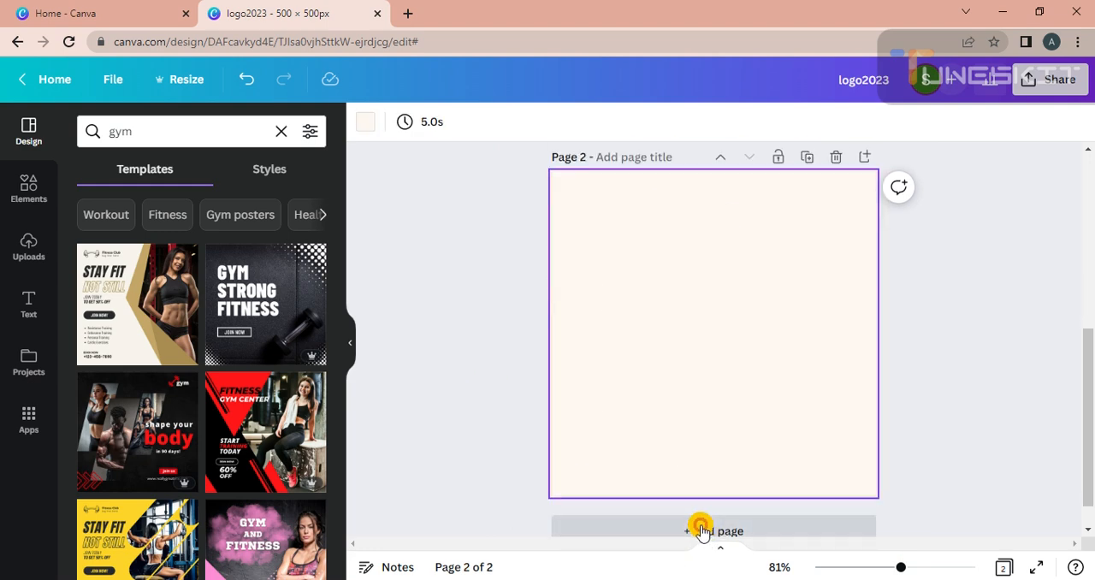
pyautogui.click(280, 135)
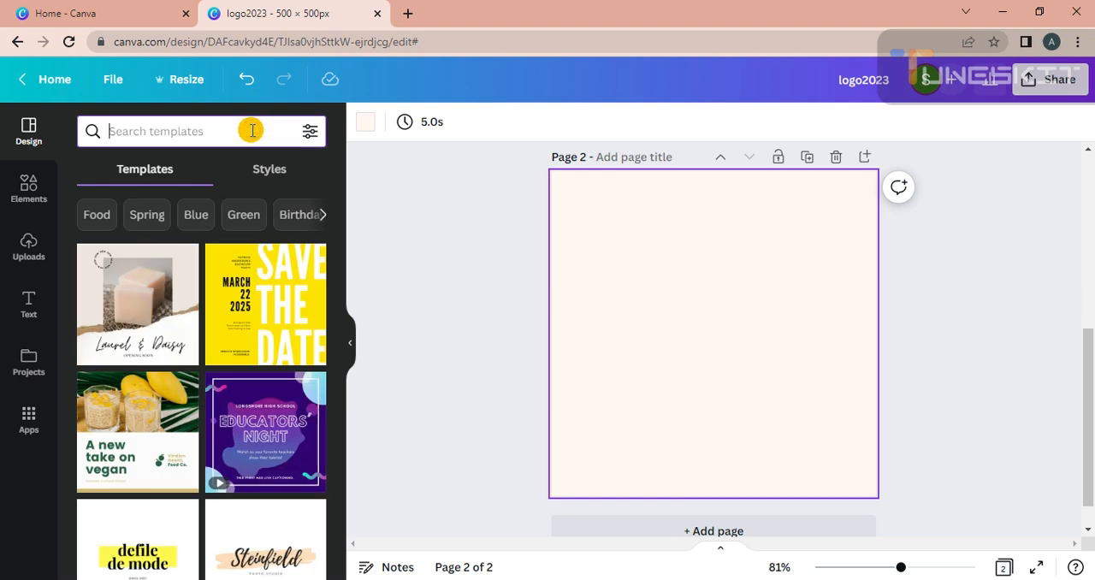
pyautogui.write('educ')
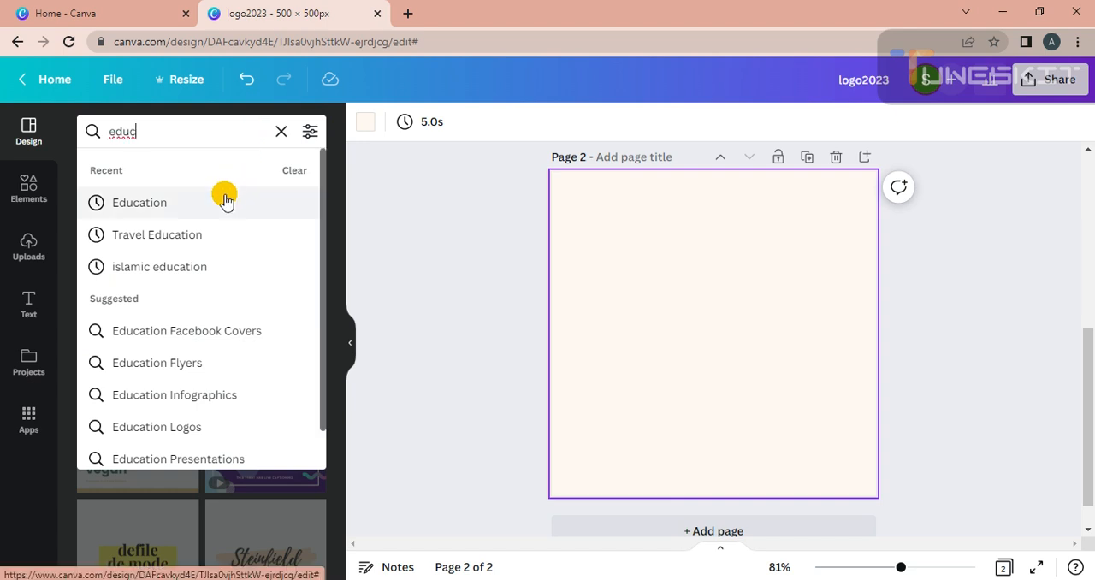
pyautogui.click(213, 263)
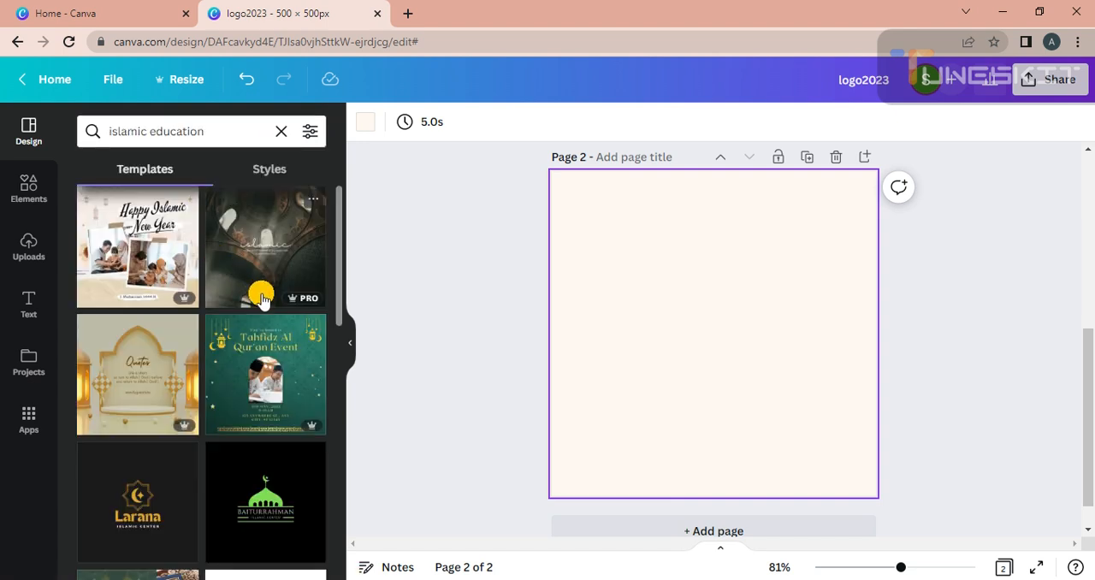
# Step: Apply the Studio Shodwe Islamic Center logo template with the open book on a wooden stand to page 2
pyautogui.moveTo(339, 297); pyautogui.dragTo(343, 397)
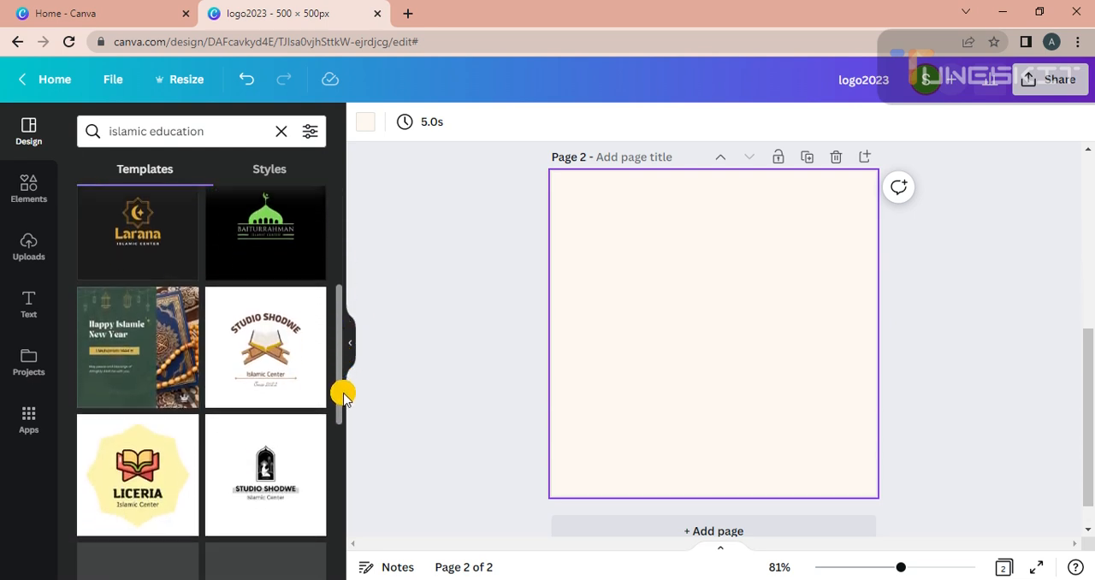
pyautogui.click(267, 366)
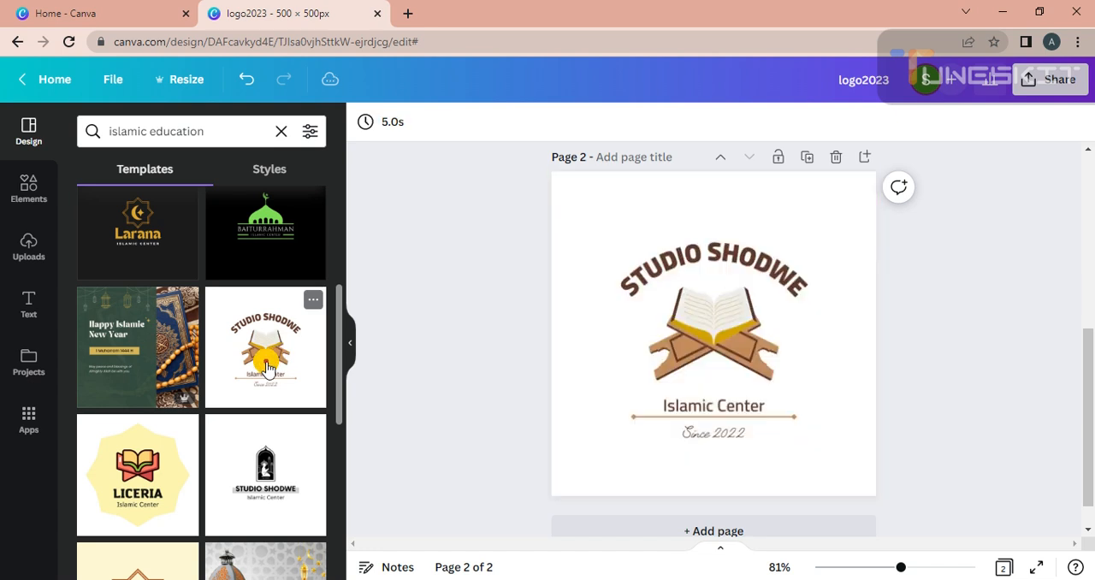
pyautogui.click(624, 272)
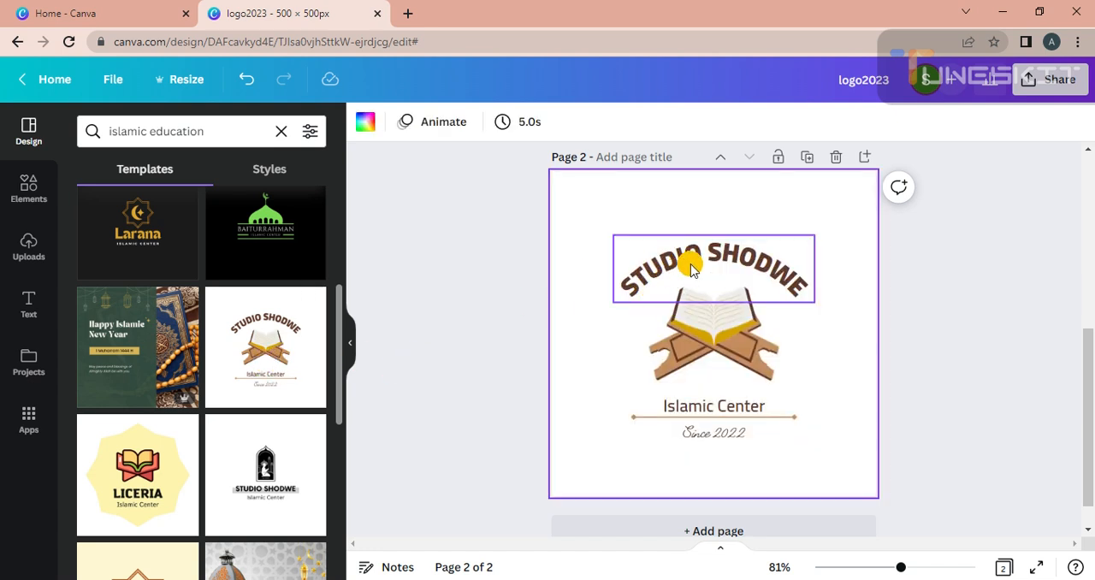
# Step: Change the script line under Islamic Center to "Since 2003"
pyautogui.click(709, 419)
pyautogui.click(743, 436)
pyautogui.doubleClick(742, 436)
pyautogui.click(751, 434)
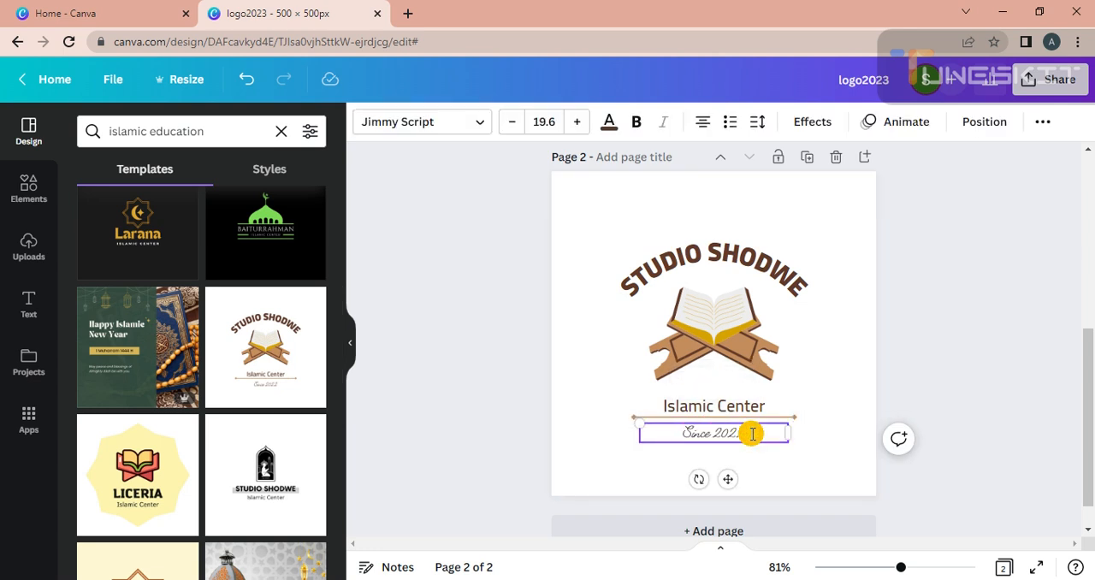
pyautogui.press('BackSpace')
pyautogui.write('03')
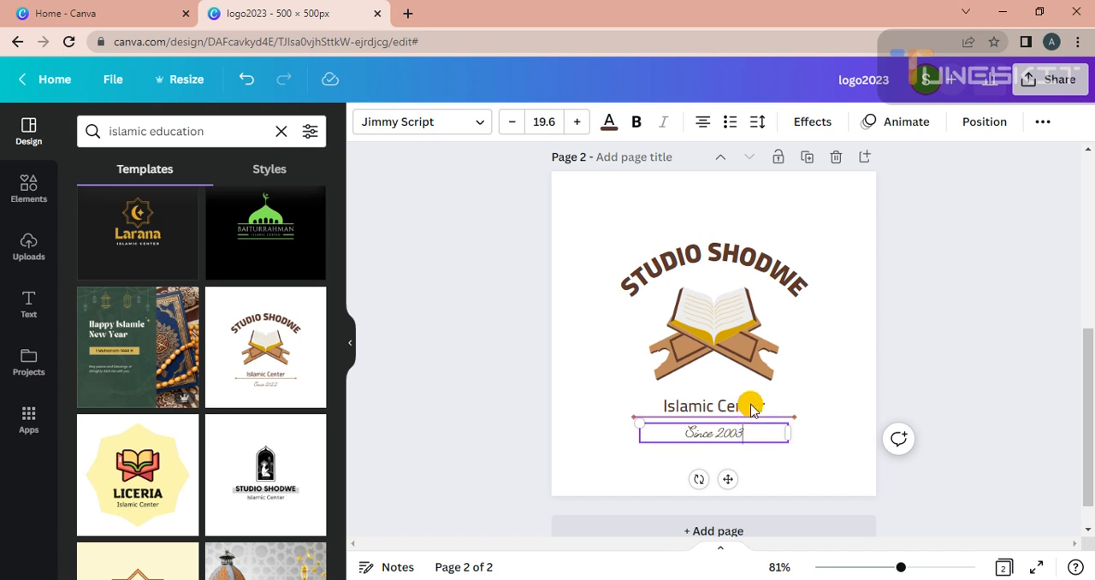
pyautogui.click(611, 347)
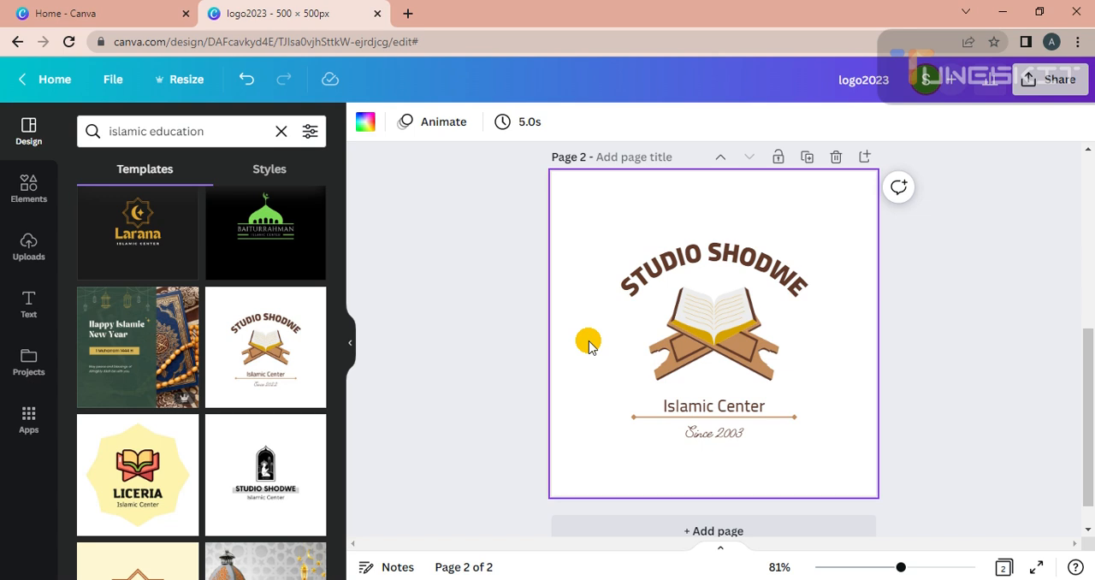
# Step: Delete the word STUDIO from the arched title above the book
pyautogui.click(630, 285)
pyautogui.click(631, 286)
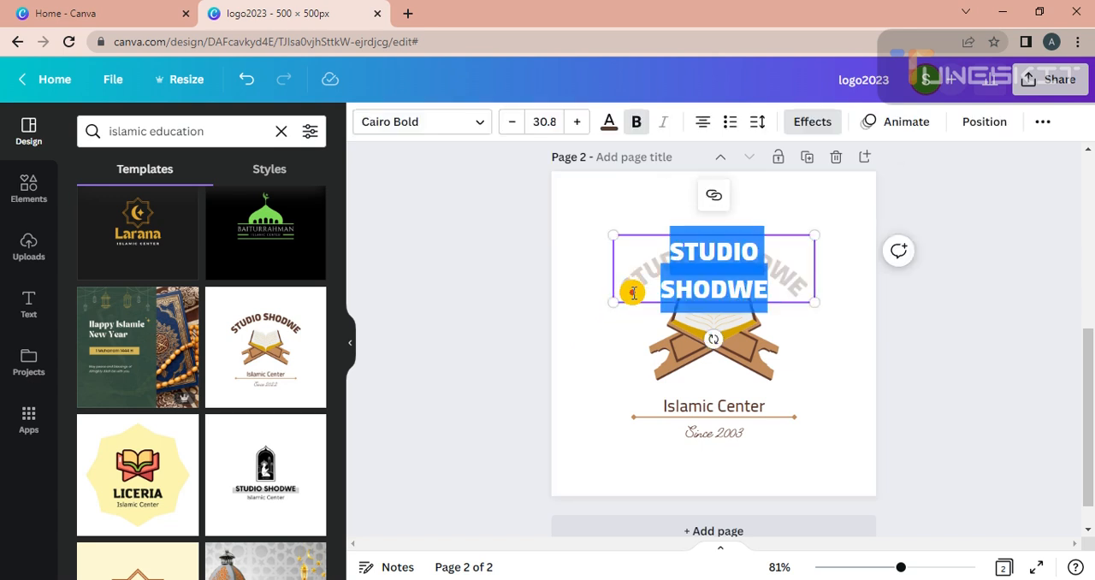
pyautogui.click(685, 277)
pyautogui.click(760, 251)
pyautogui.press('BackSpace')
pyautogui.press('BackSpace')
pyautogui.press('BackSpace')
pyautogui.press('BackSpace')
pyautogui.press('BackSpace')
pyautogui.press('BackSpace')
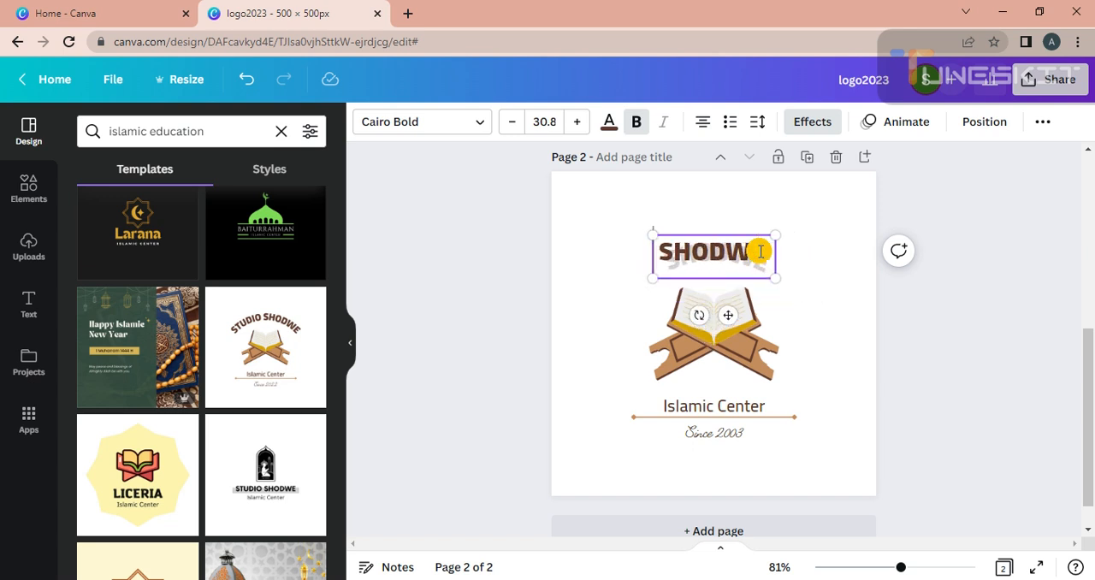
pyautogui.write('Is')
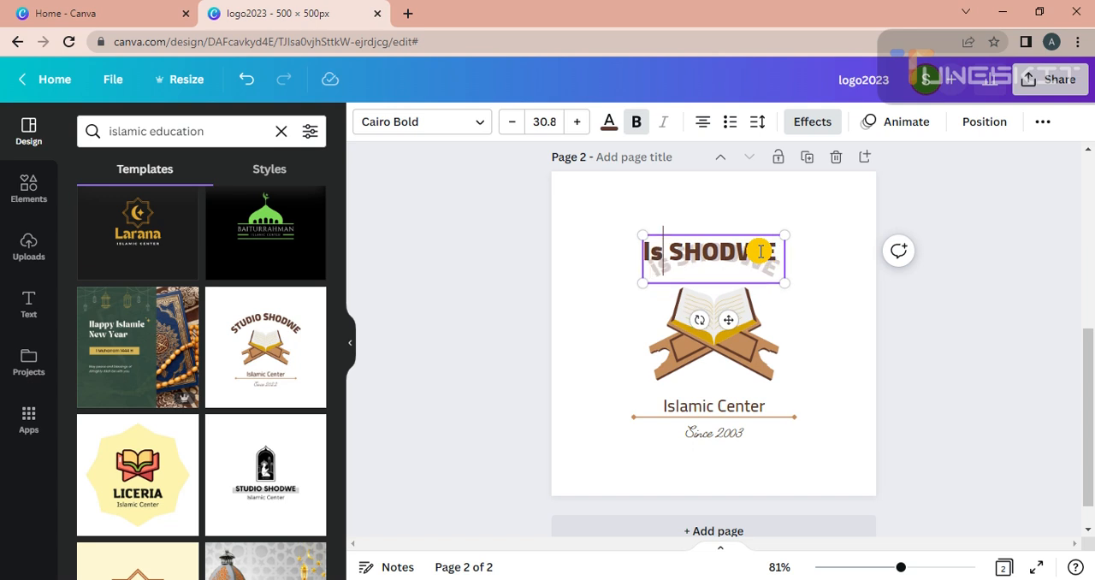
pyautogui.press('BackSpace')
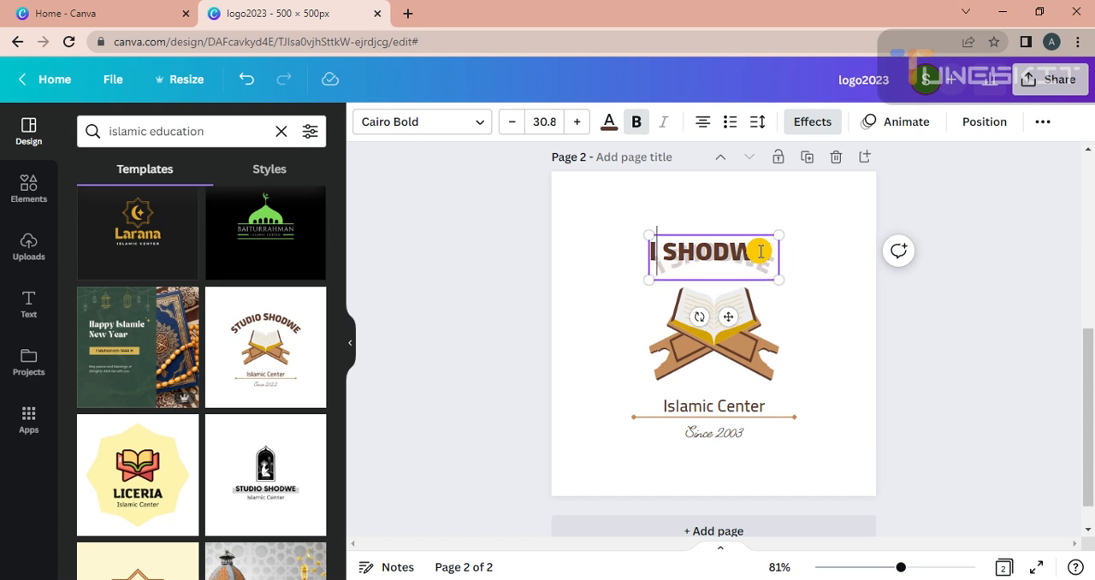
pyautogui.write('SLA')
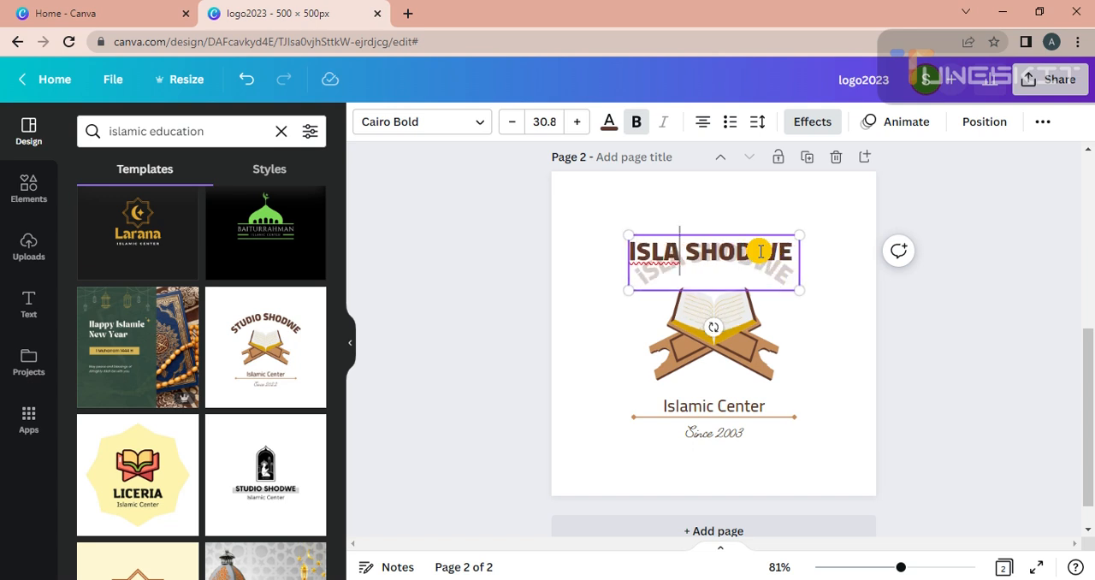
pyautogui.press('BackSpace')
pyautogui.press('BackSpace')
pyautogui.press('BackSpace')
pyautogui.press('BackSpace')
pyautogui.hotkey('ctrl', 'z')
pyautogui.hotkey('ctrl', 'z')
pyautogui.write('S')
pyautogui.press('BackSpace')
pyautogui.press('BackSpace')
pyautogui.write('STUDIO')
pyautogui.press('BackSpace')
pyautogui.press('BackSpace')
pyautogui.press('BackSpace')
pyautogui.press('BackSpace')
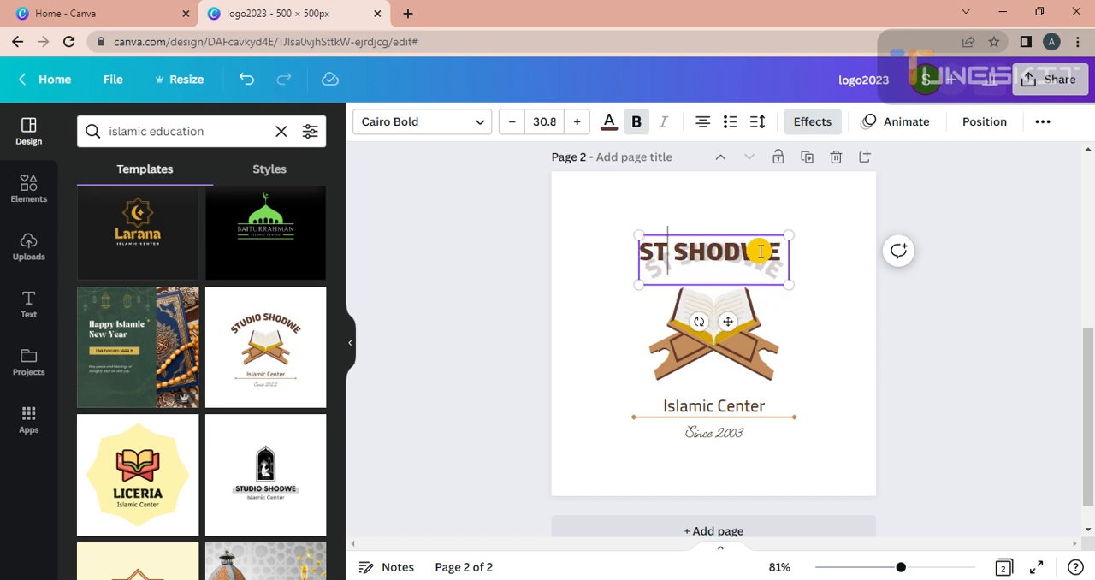
# Step: Enter ISLAMIC before SHODWE in the arched title and remove the leftover letters ST
pyautogui.write('IS')
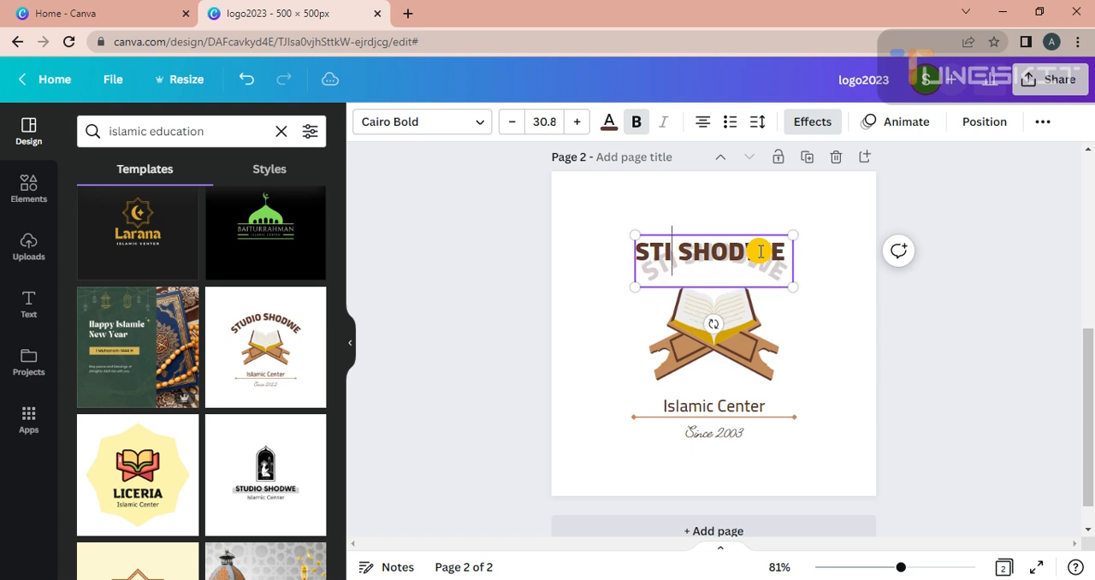
pyautogui.write('LAM')
pyautogui.write('IC')
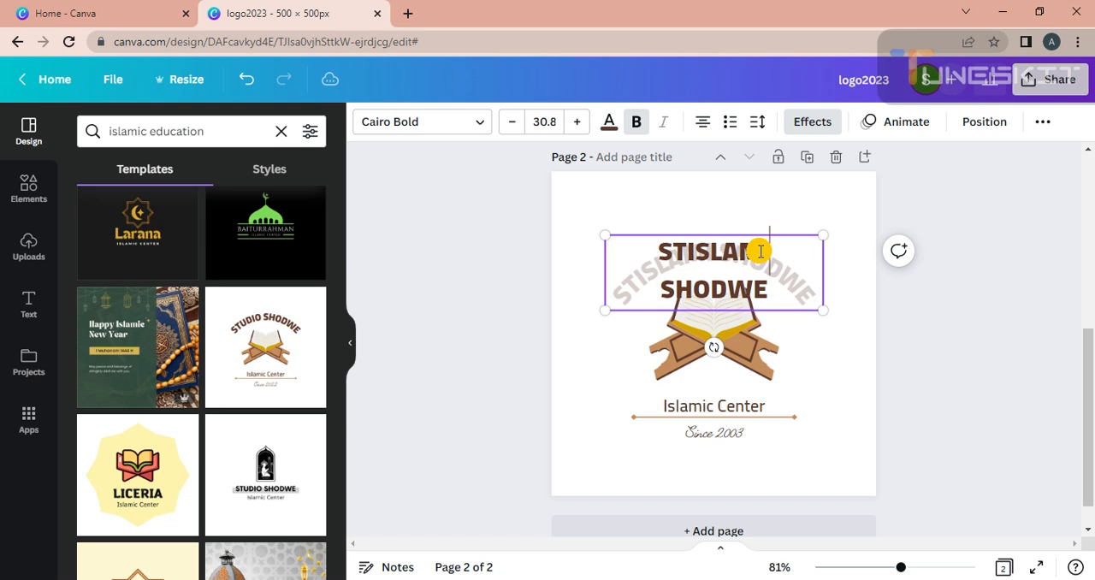
pyautogui.press('BackSpace')
pyautogui.press('BackSpace')
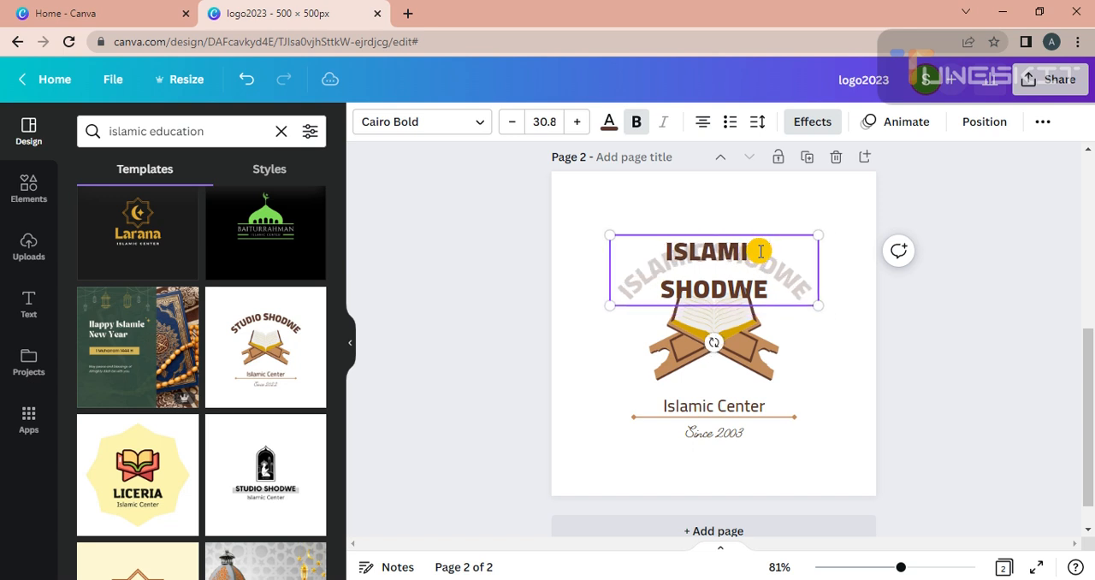
# Step: Replace the word SHODWE in the arched title with SACDMEY
pyautogui.press('BackSpace')
pyautogui.press('BackSpace')
pyautogui.press('BackSpace')
pyautogui.press('BackSpace')
pyautogui.press('BackSpace')
pyautogui.press('BackSpace')
pyautogui.press('BackSpace')
pyautogui.write('SACD')
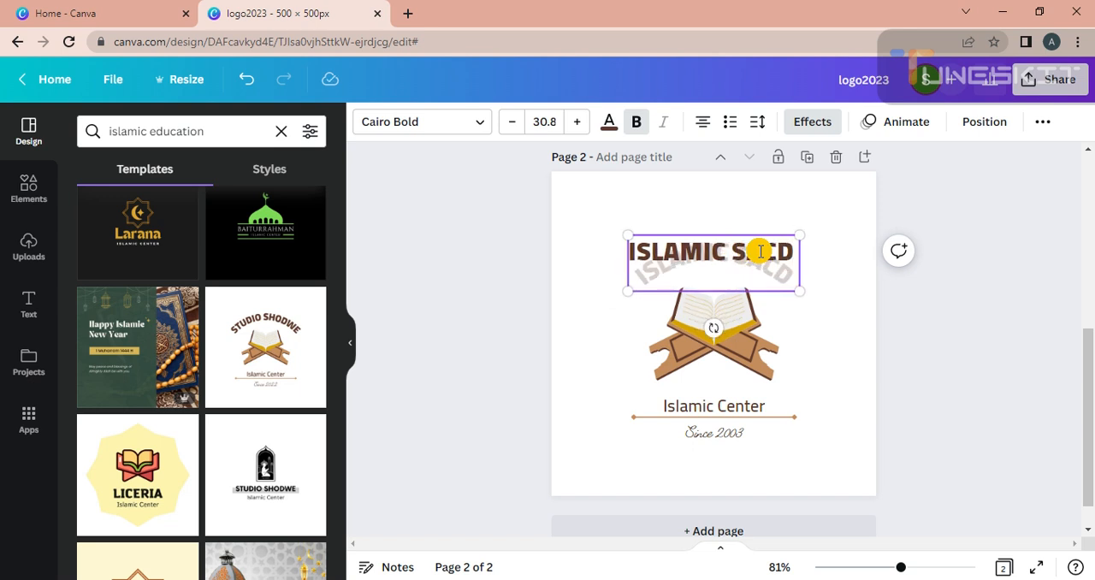
pyautogui.write('METY')
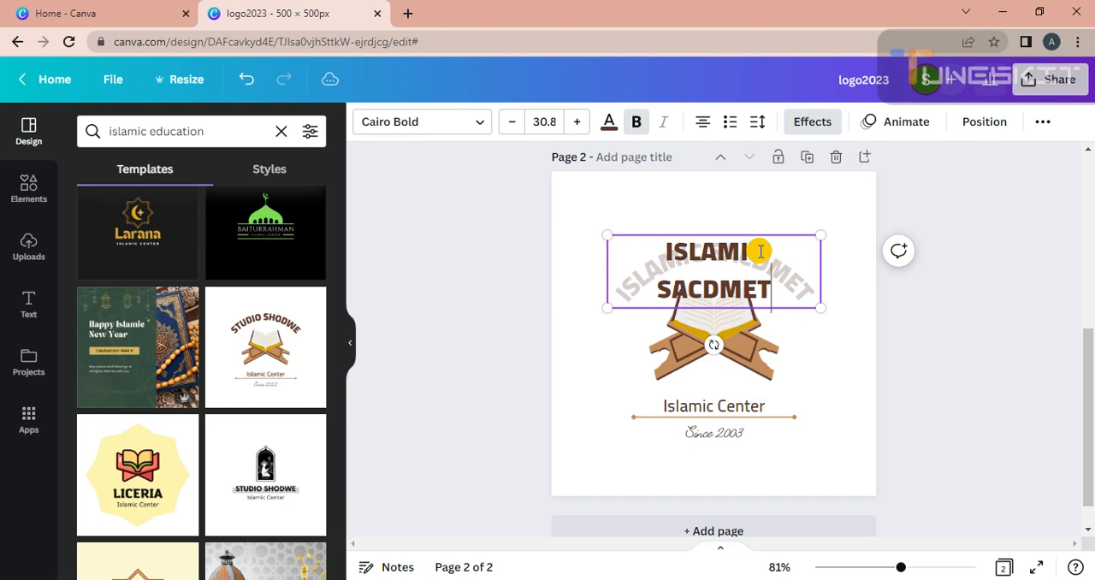
pyautogui.press('BackSpace')
pyautogui.press('BackSpace')
pyautogui.write('Y')
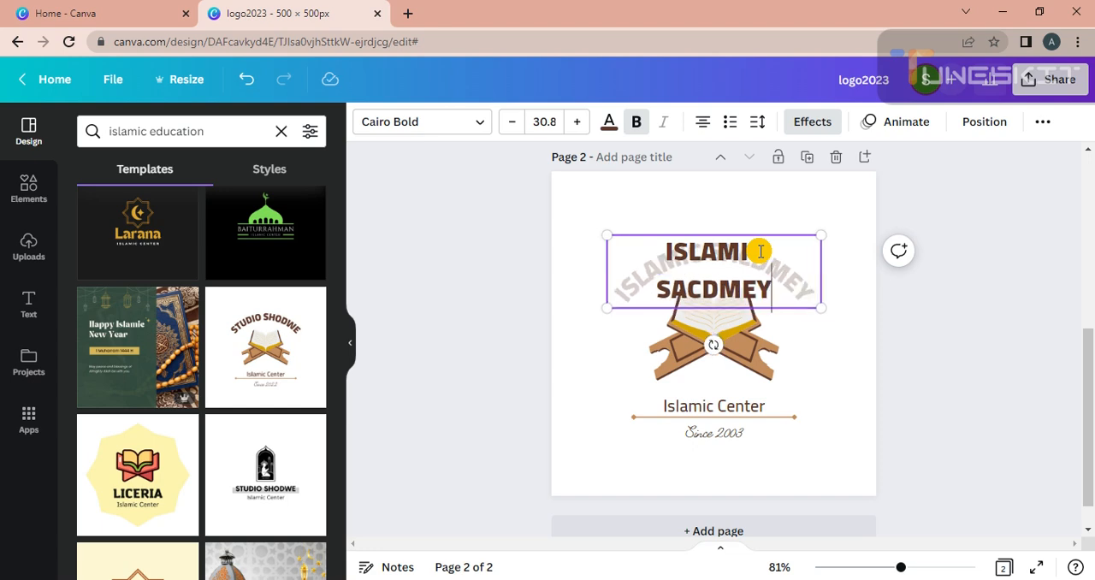
# Step: Look up the spelling of "academy" in a new browser tab by entering the query ACDME
pyautogui.click(407, 13)
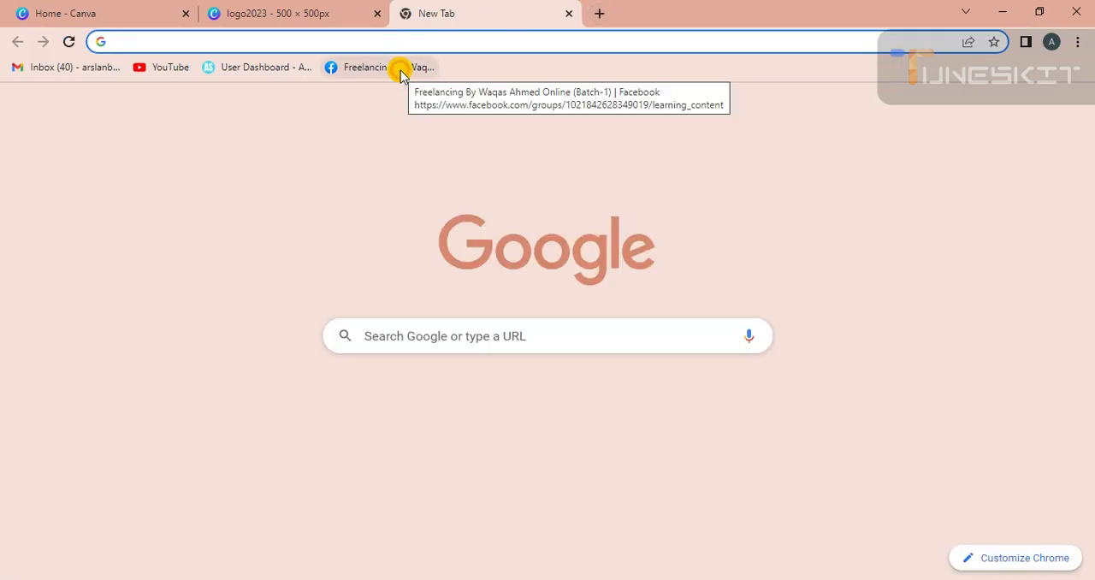
pyautogui.write('ACD')
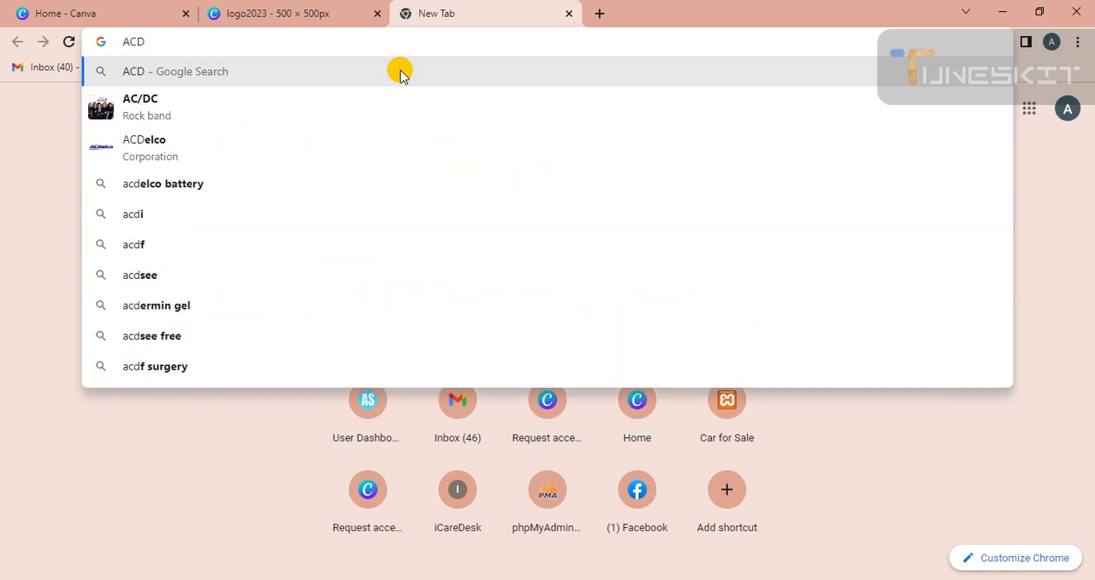
pyautogui.write('ME')
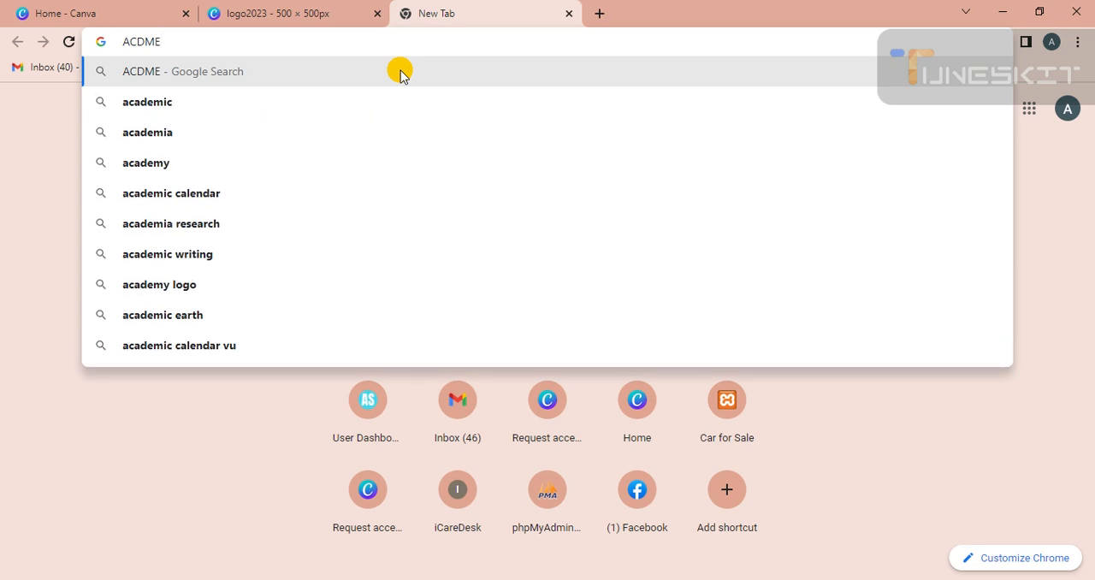
# Step: Return to the logo design in Canva and insert the missing A to make the title's second word SACADMEY
pyautogui.click(286, 8)
pyautogui.click(699, 290)
pyautogui.write('A')
# Step: Switch to the new browser tab and extend the query to ACDMEY to check the spelling again
pyautogui.click(508, 7)
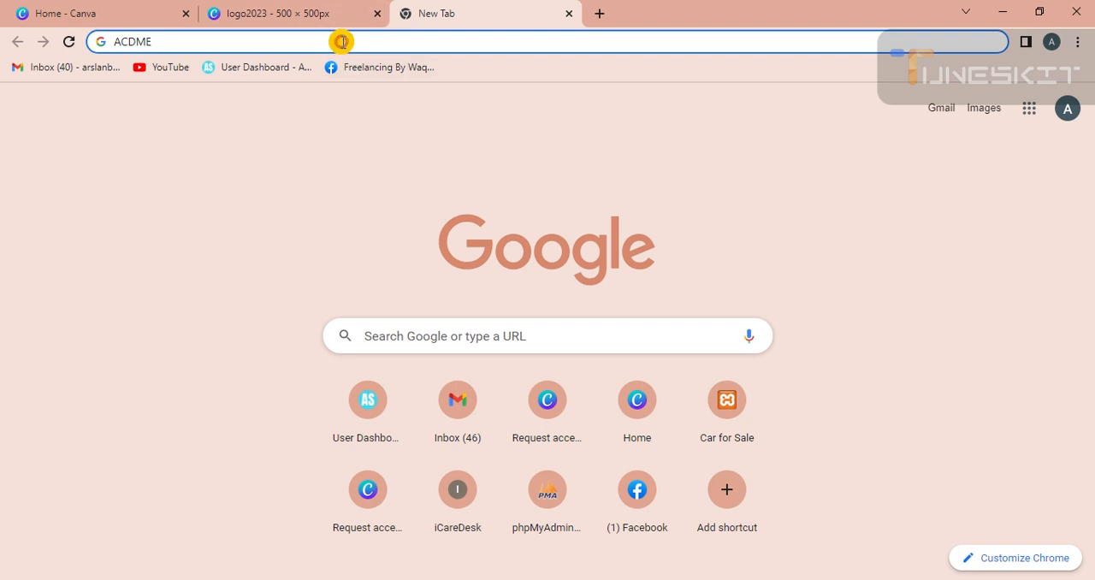
pyautogui.write('Y')
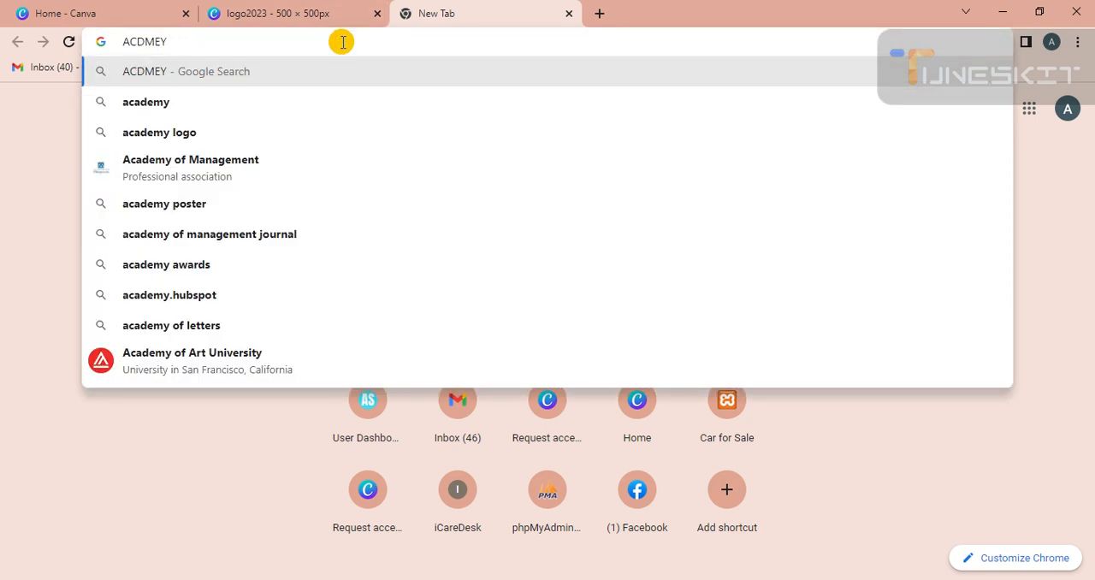
# Step: Return to the logo design in Canva and correct the arched title to ISLAMIC ACADEMY
pyautogui.click(263, 13)
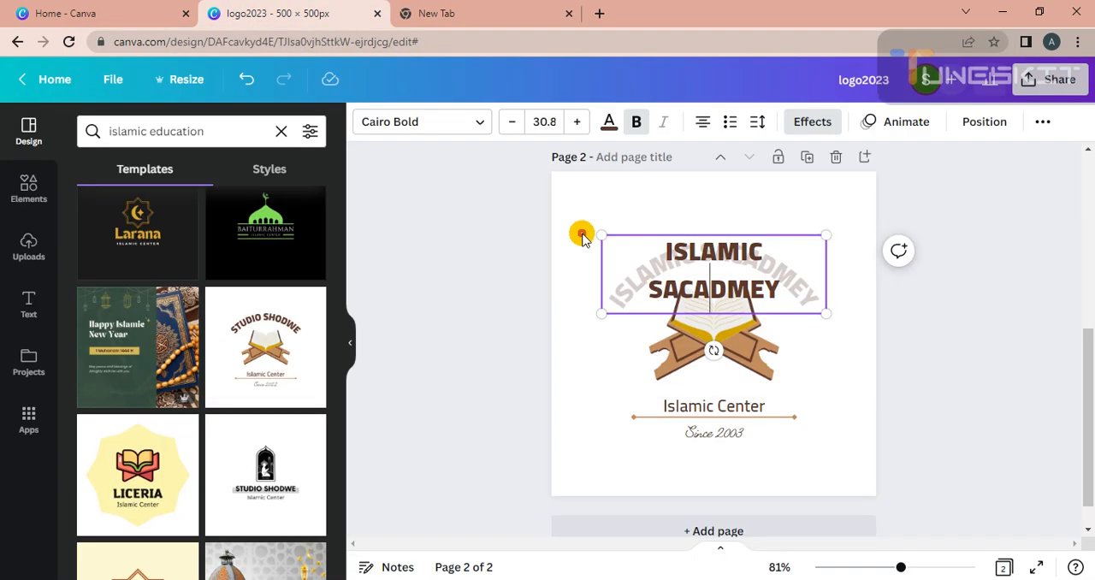
pyautogui.click(743, 292)
pyautogui.write('E')
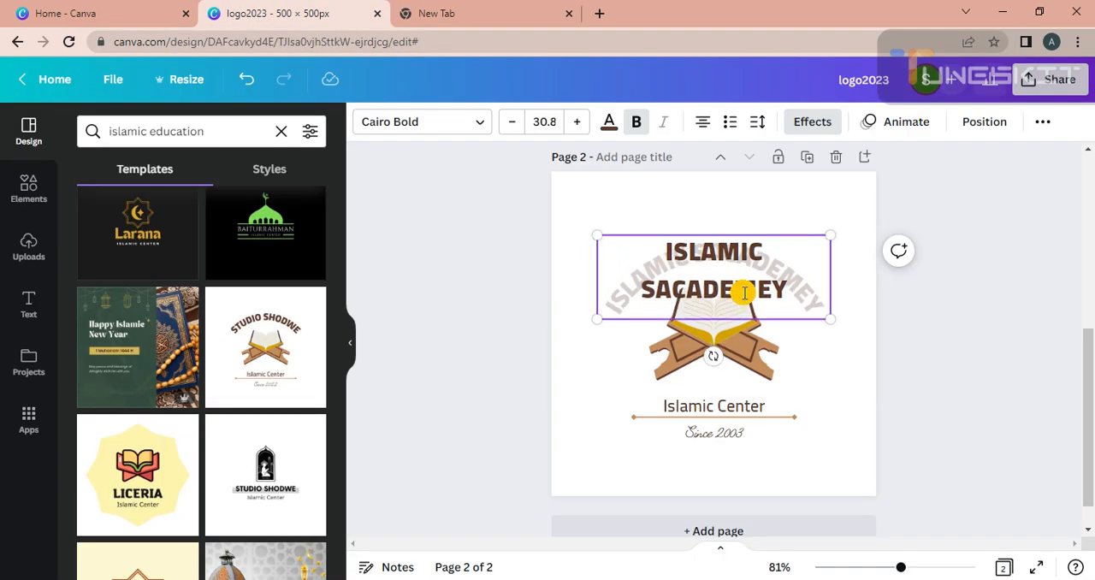
pyautogui.press('BackSpace')
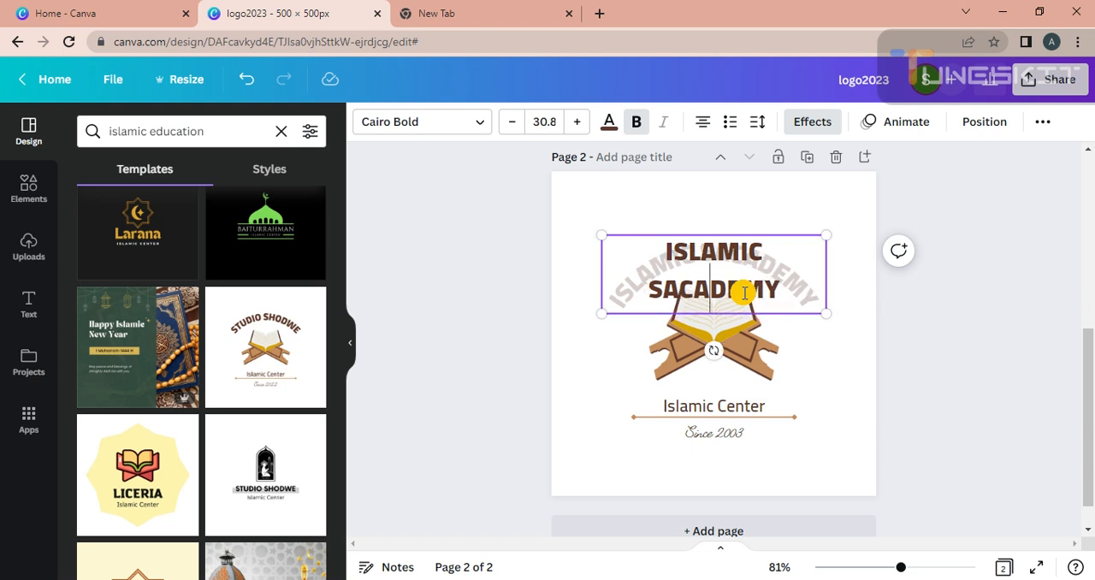
pyautogui.press('BackSpace')
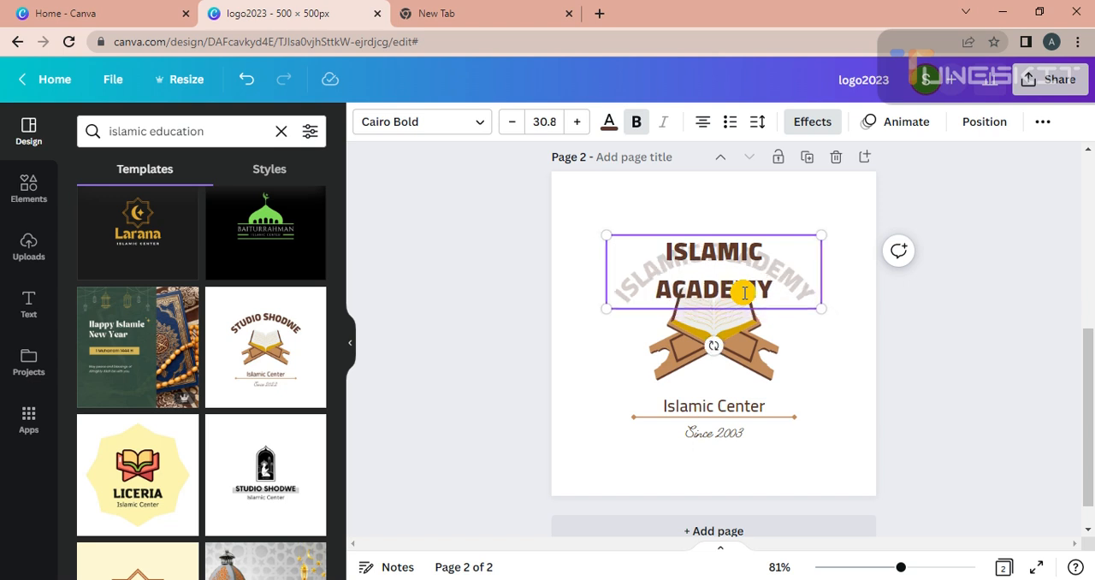
# Step: Finish editing the arched title and set the page 2 background to white from the document colors
pyautogui.click(986, 320)
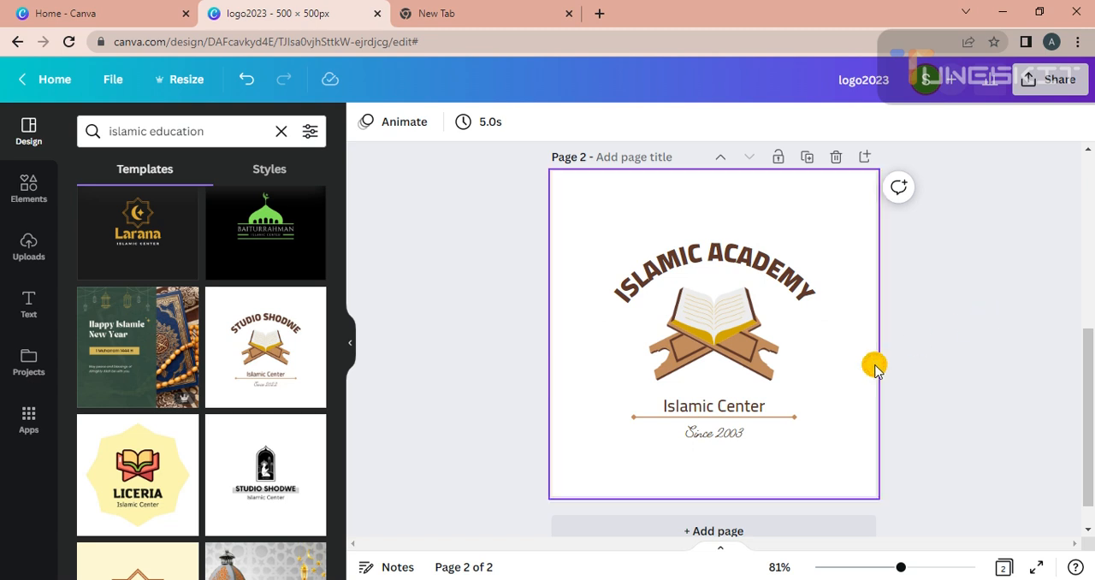
pyautogui.click(742, 336)
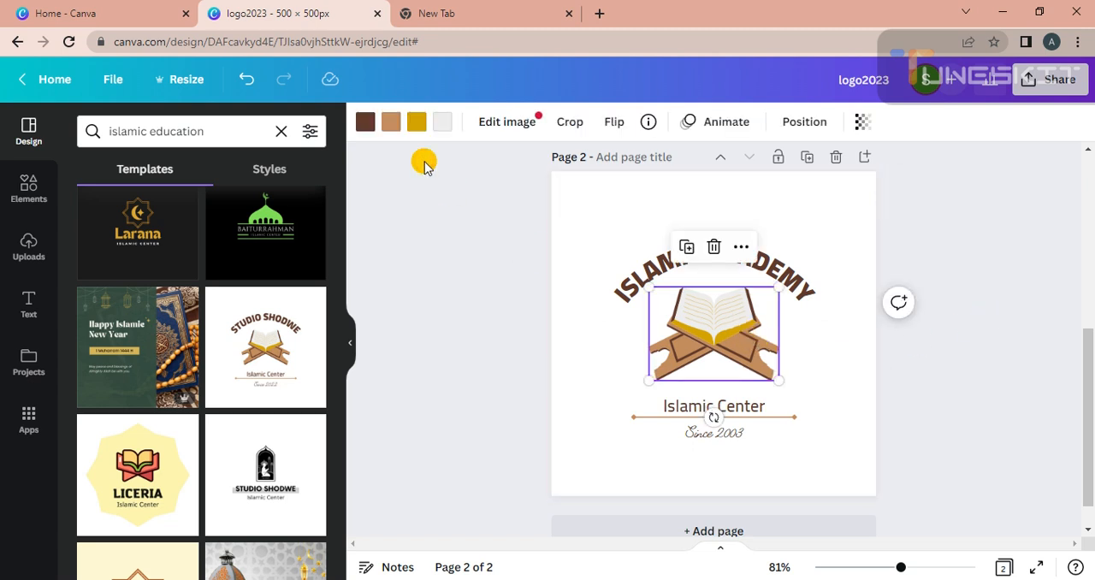
pyautogui.click(564, 327)
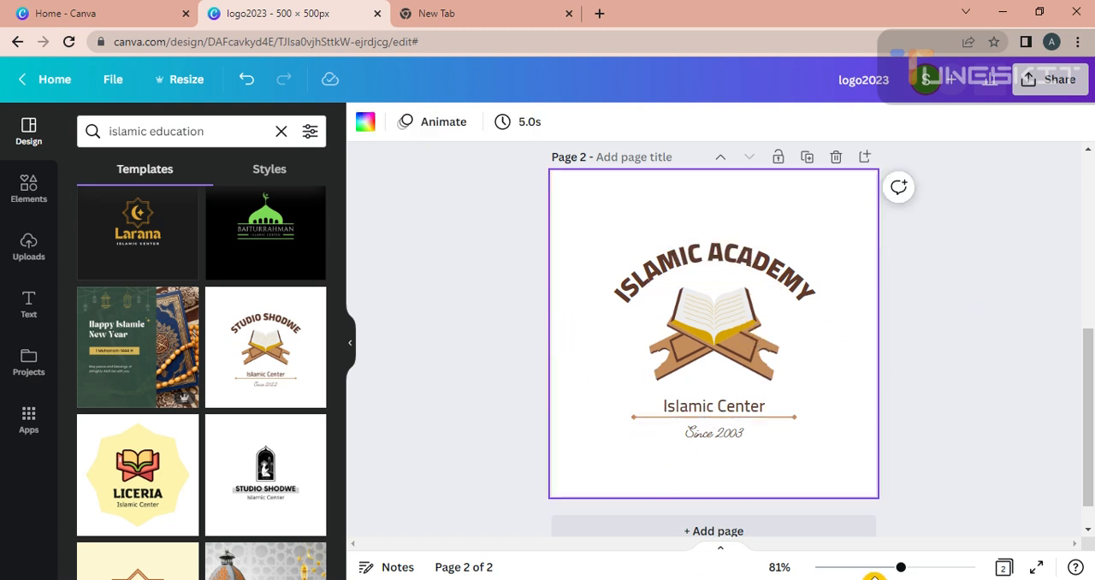
pyautogui.moveTo(1087, 399); pyautogui.dragTo(1088, 464)
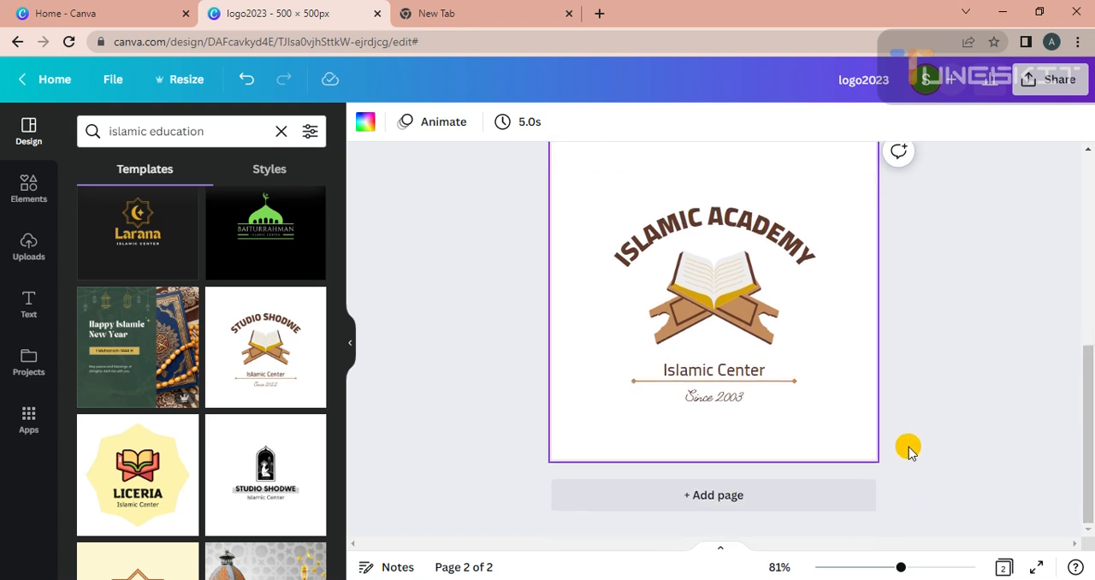
pyautogui.moveTo(1092, 485); pyautogui.dragTo(1092, 464)
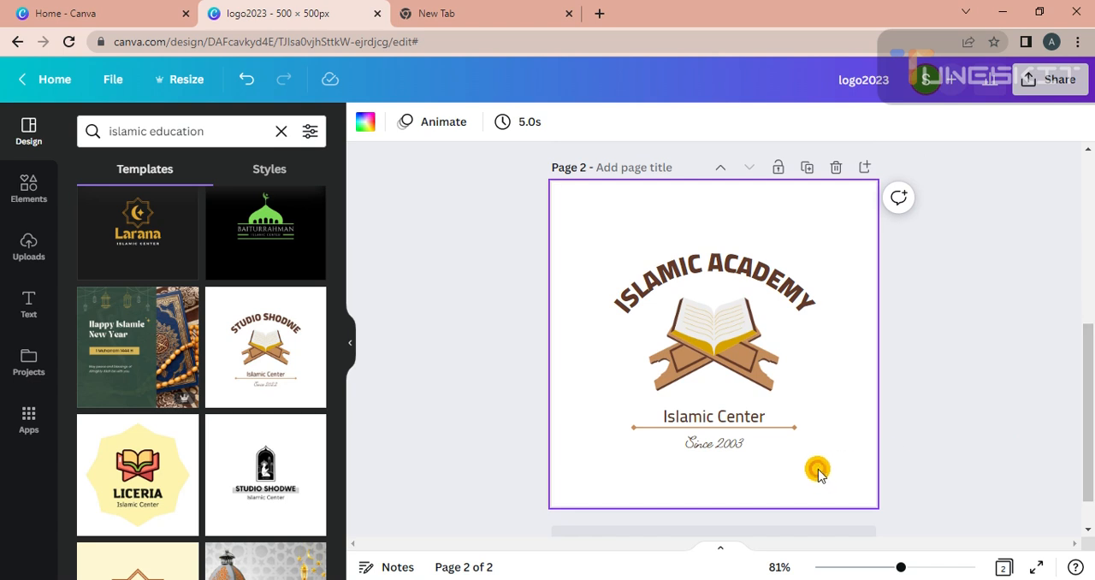
pyautogui.click(363, 122)
pyautogui.click(255, 263)
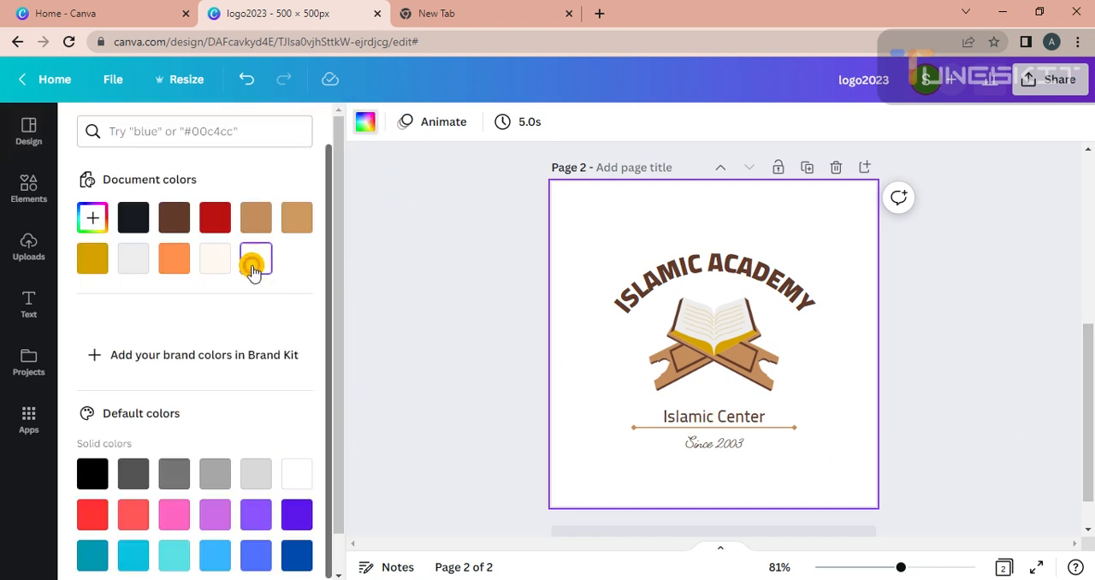
pyautogui.click(572, 213)
pyautogui.click(425, 274)
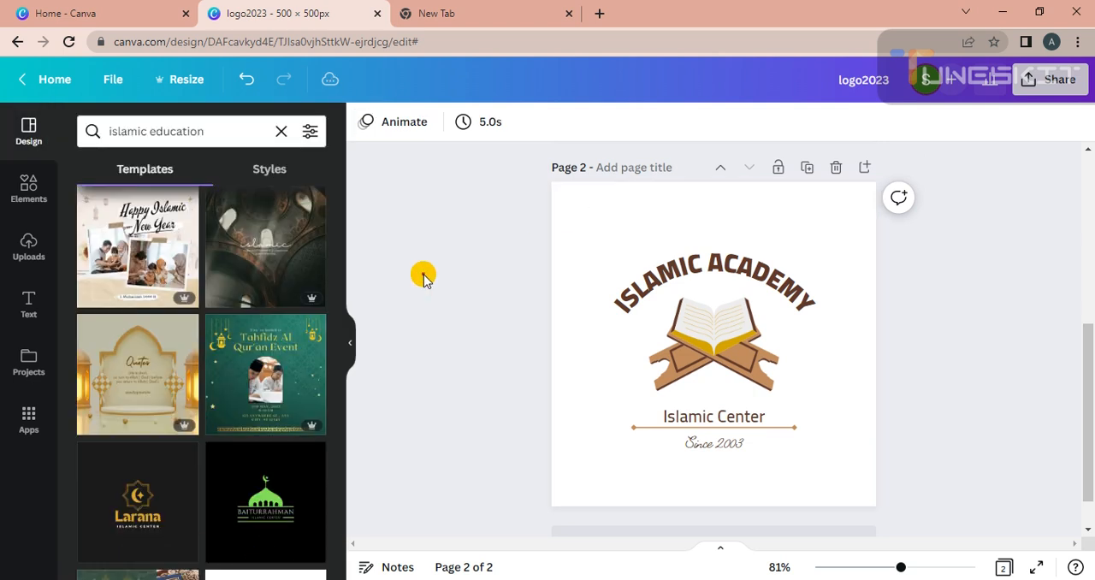
pyautogui.scroll(4, 1087, 305)
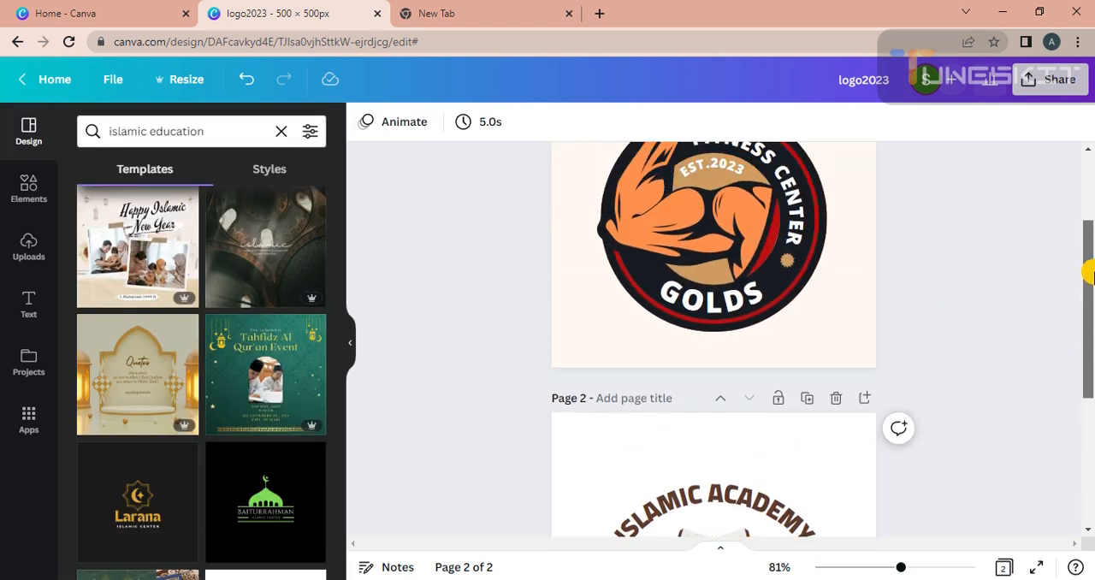
pyautogui.moveTo(1087, 238); pyautogui.dragTo(1085, 440)
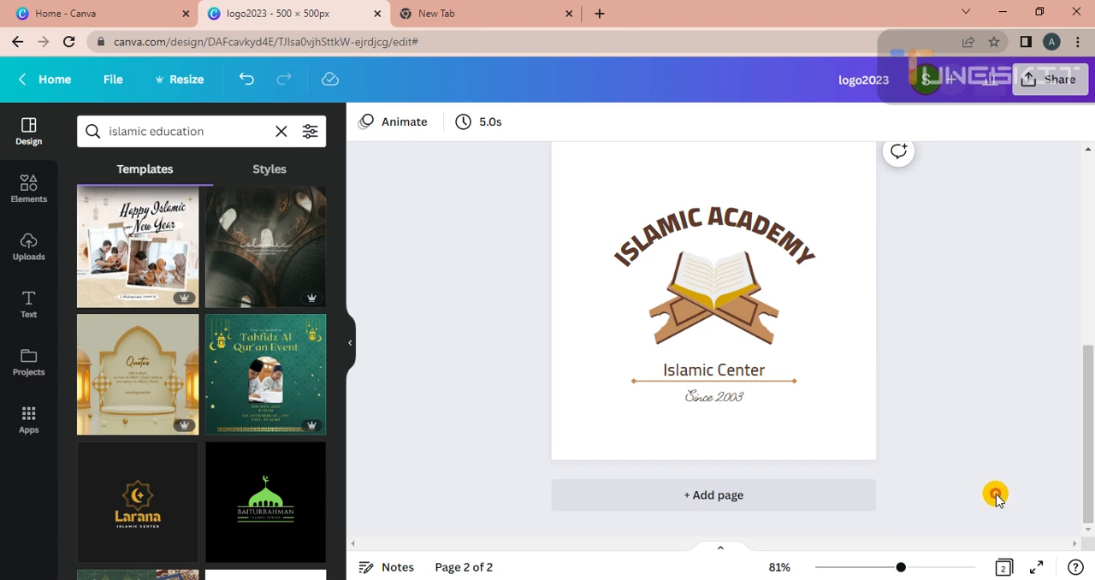
pyautogui.click(902, 578)
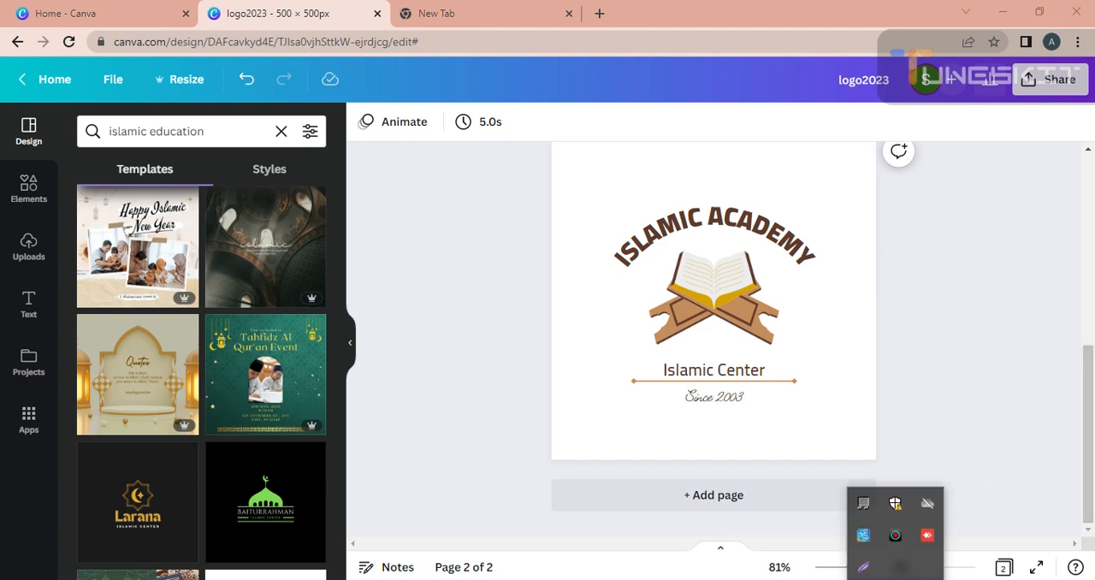
pyautogui.click(895, 535)
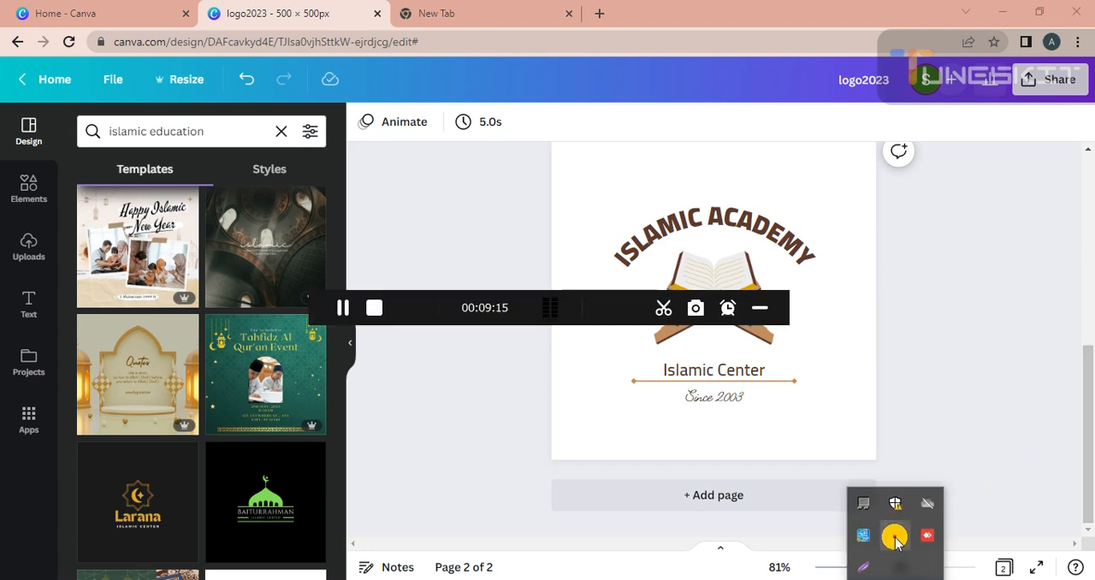
pyautogui.click(769, 310)
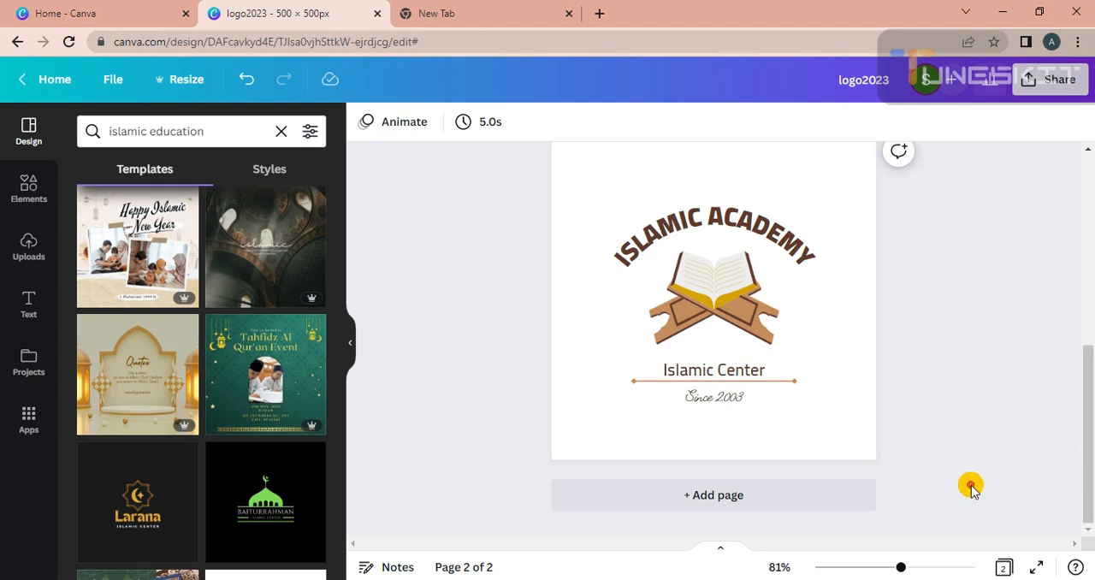
# Step: Add a third page and apply the ALDENAIRE Islamic Tour & Travel logo template to it
pyautogui.moveTo(338, 310); pyautogui.dragTo(340, 484)
pyautogui.click(647, 492)
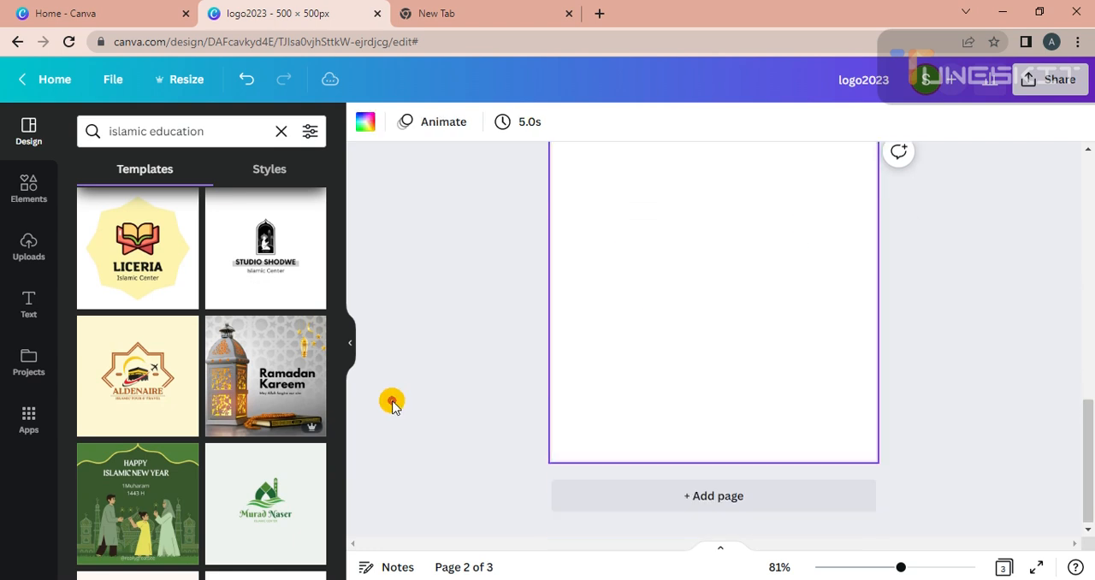
pyautogui.click(146, 377)
pyautogui.click(669, 385)
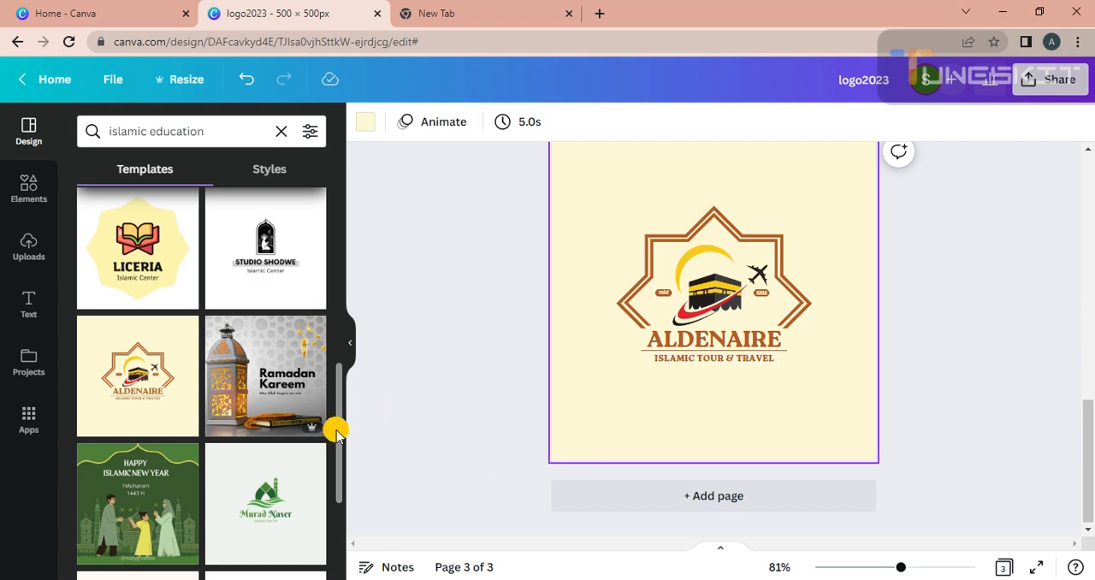
pyautogui.scroll(-1, 335, 462)
pyautogui.scroll(-3, 335, 474)
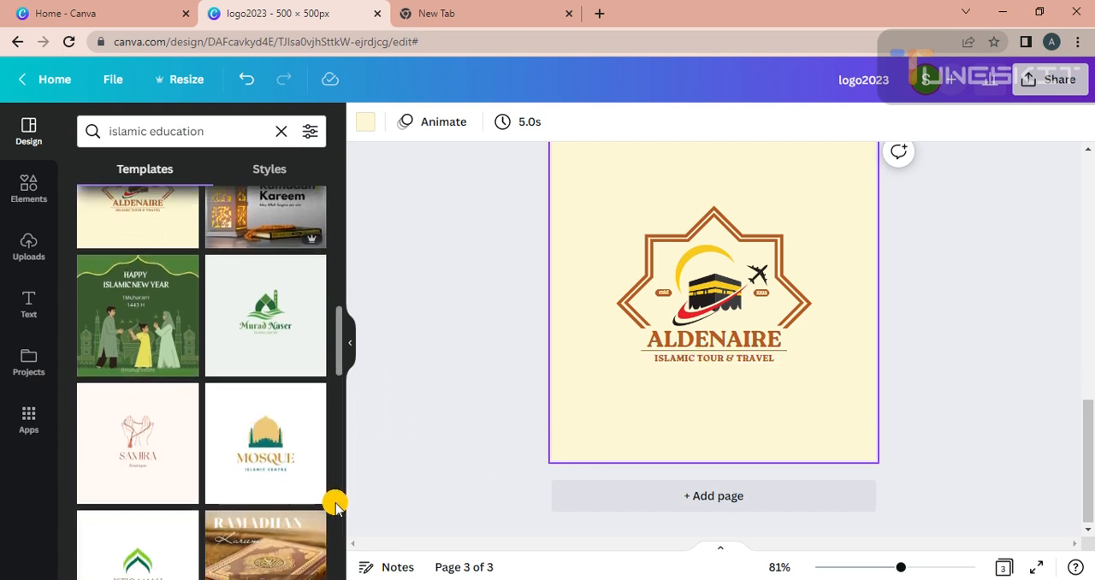
pyautogui.moveTo(335, 521); pyautogui.dragTo(337, 343)
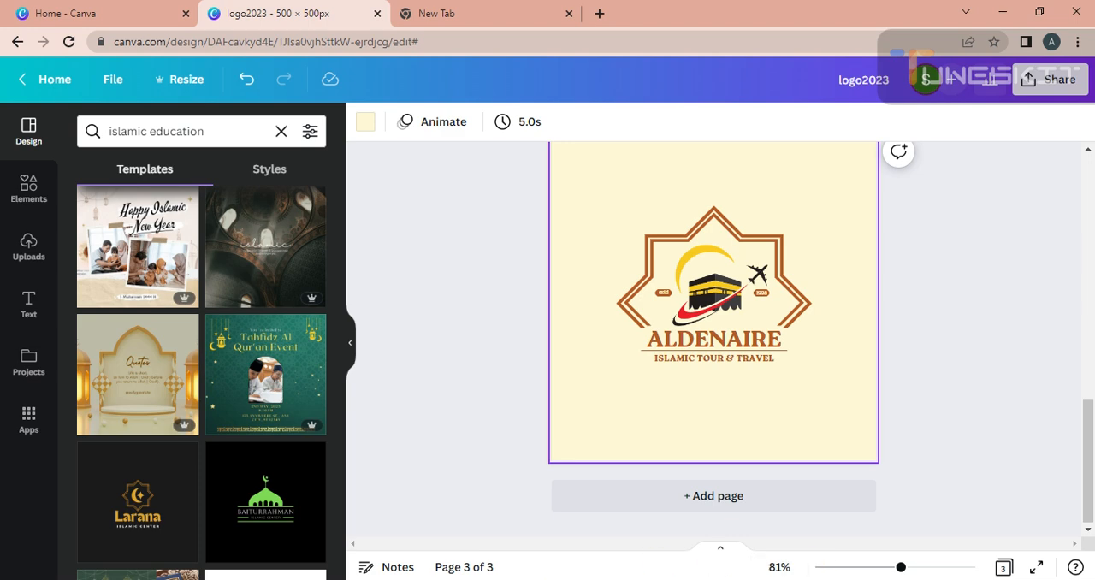
pyautogui.click(895, 579)
pyautogui.click(895, 535)
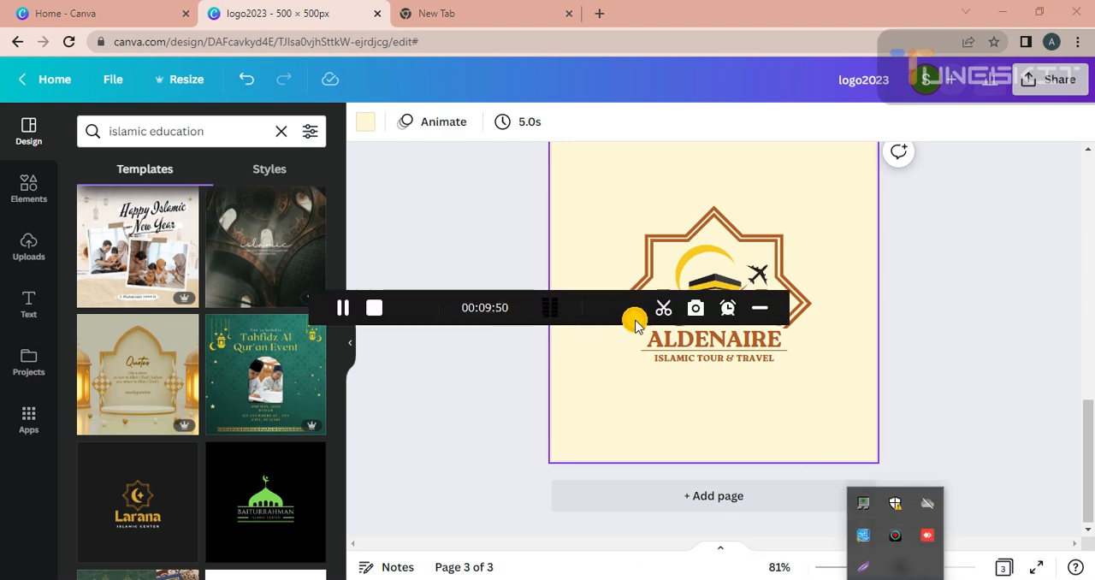